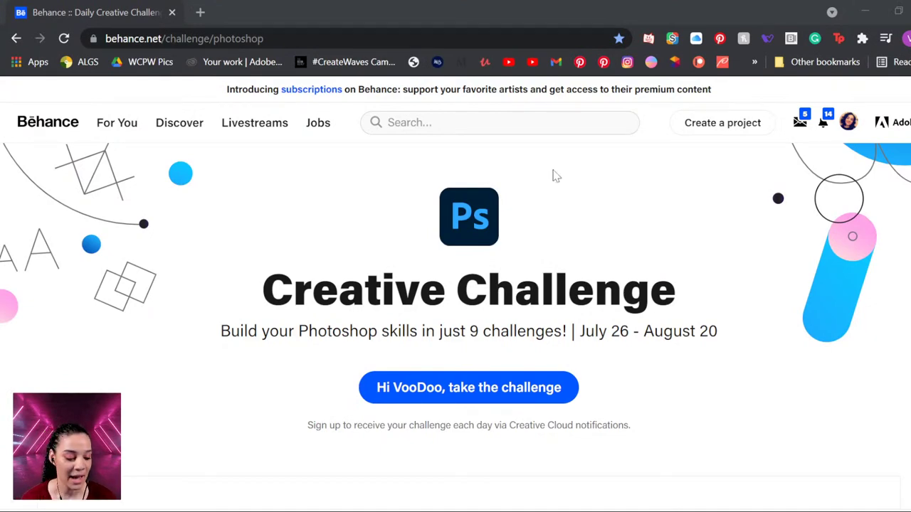
- Look through the daily challenge cards on the Photoshop Creative Challenge page, from Mood Board to the July 30 challenge
{"action": "scroll", "coordinate": [470, 362], "scroll_direction": "down", "scroll_amount": 10}
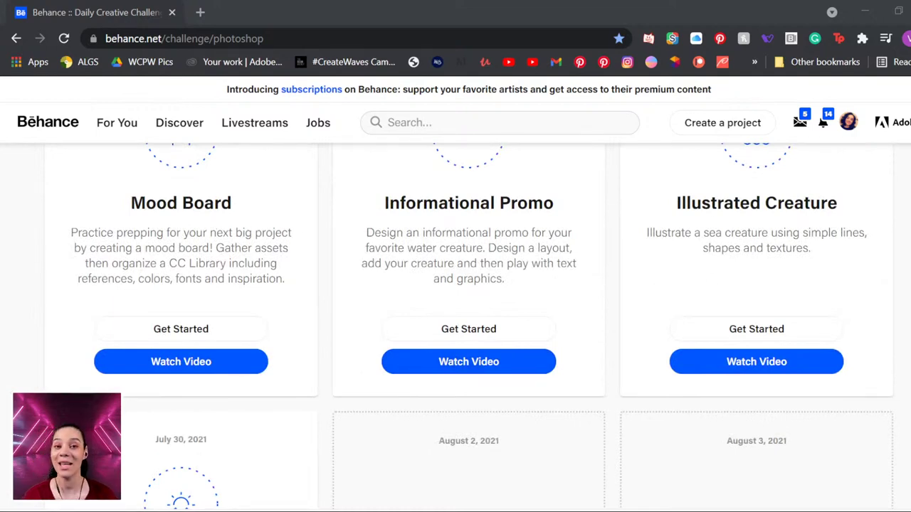
{"action": "scroll", "coordinate": [716, 265], "scroll_direction": "down", "scroll_amount": 4}
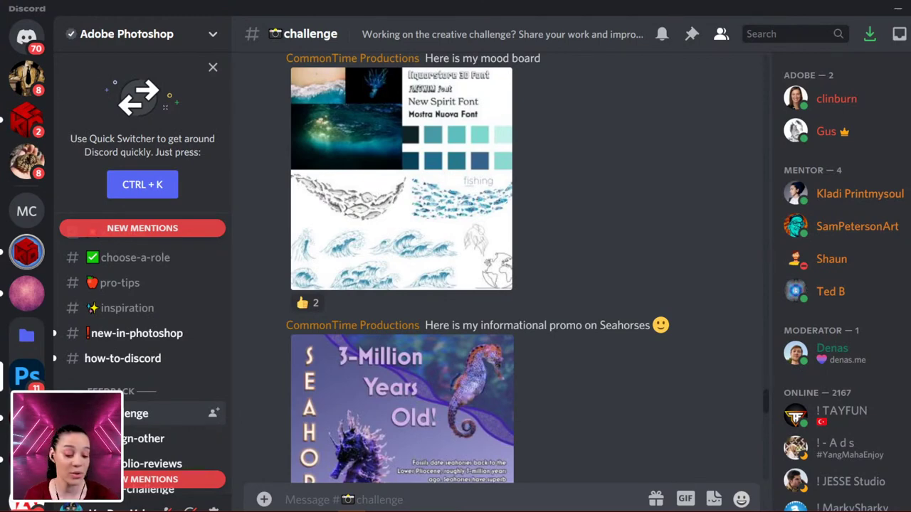
- Browse back through earlier submissions in Discord's challenge channel and view the orange crab illustration enlarged
{"action": "scroll", "coordinate": [586, 344], "scroll_direction": "down", "scroll_amount": 1}
{"action": "scroll", "coordinate": [586, 334], "scroll_direction": "up", "scroll_amount": 10}
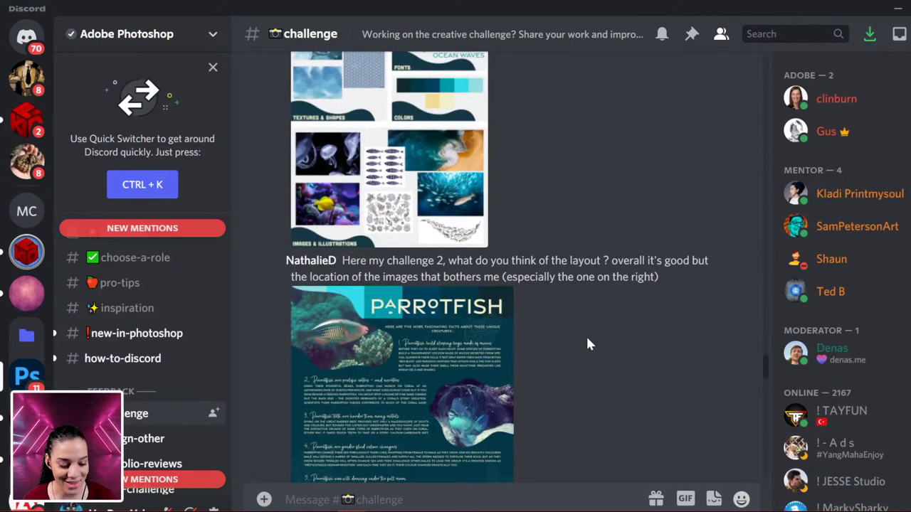
{"action": "scroll", "coordinate": [587, 343], "scroll_direction": "up", "scroll_amount": 1}
{"action": "scroll", "coordinate": [587, 344], "scroll_direction": "up", "scroll_amount": 8}
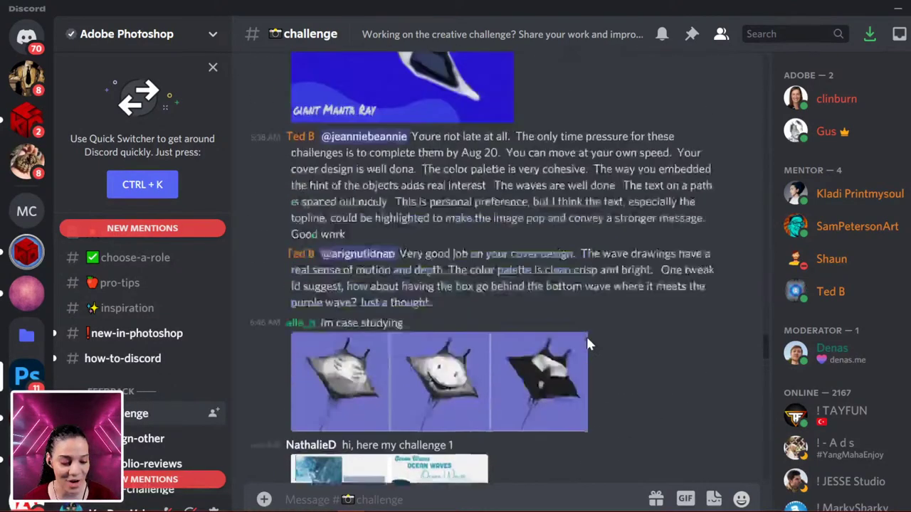
{"action": "scroll", "coordinate": [587, 344], "scroll_direction": "up", "scroll_amount": 10}
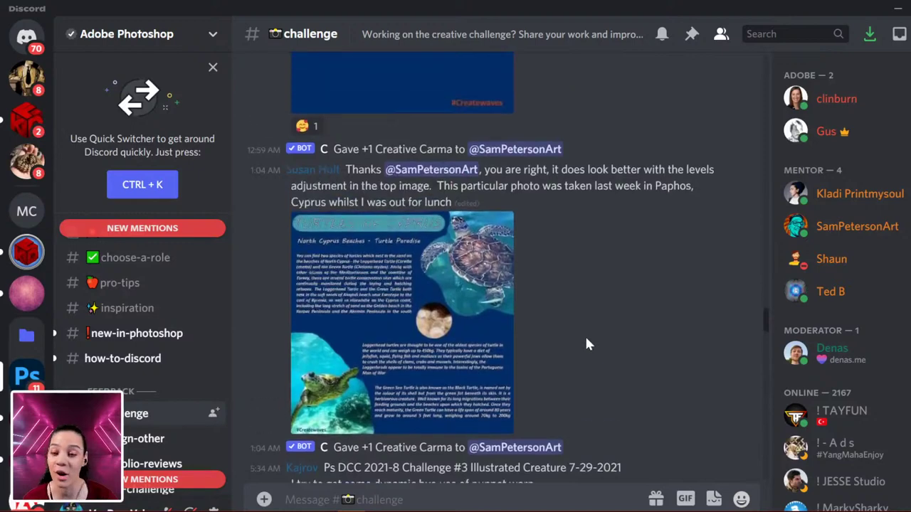
{"action": "scroll", "coordinate": [587, 343], "scroll_direction": "up", "scroll_amount": 2}
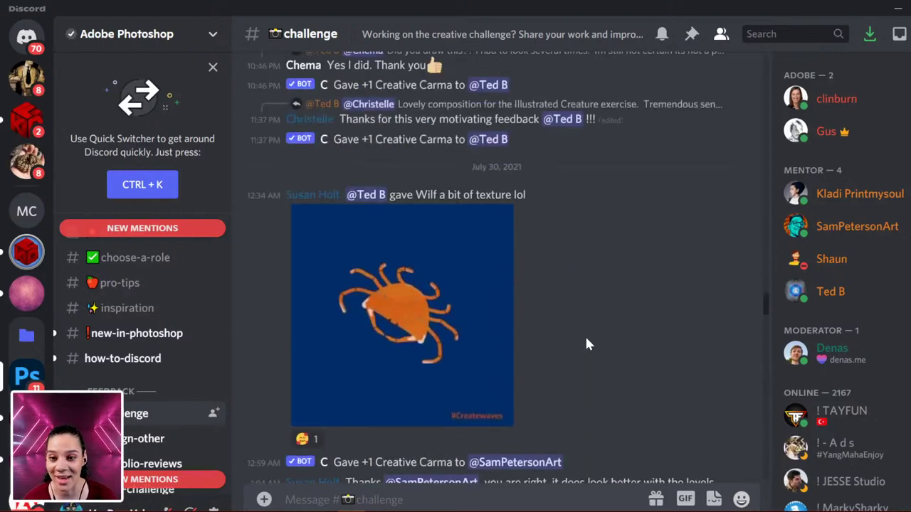
{"action": "left_click", "coordinate": [492, 334]}
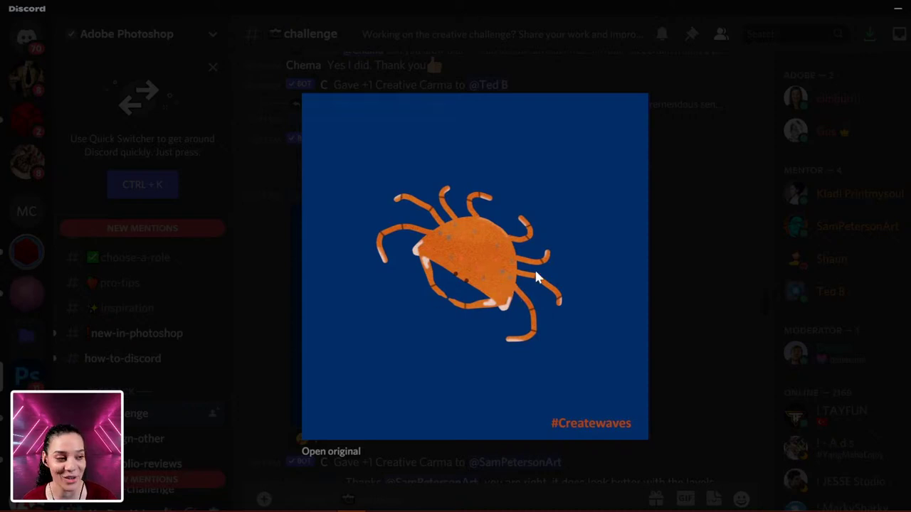
{"action": "left_click", "coordinate": [683, 232]}
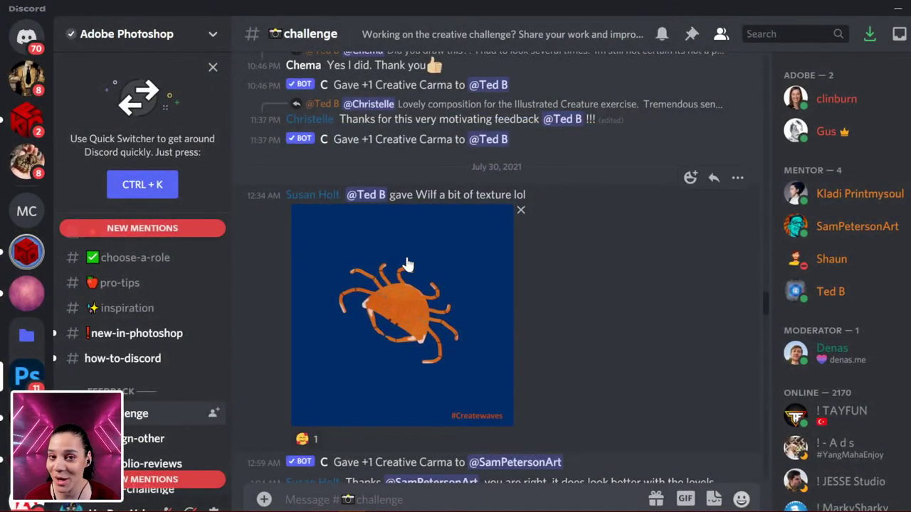
- Look through the newest channel posts, down to the freebie clownfish and manta ray cutouts
{"action": "scroll", "coordinate": [417, 281], "scroll_direction": "down", "scroll_amount": 10}
{"action": "scroll", "coordinate": [425, 288], "scroll_direction": "down", "scroll_amount": 15}
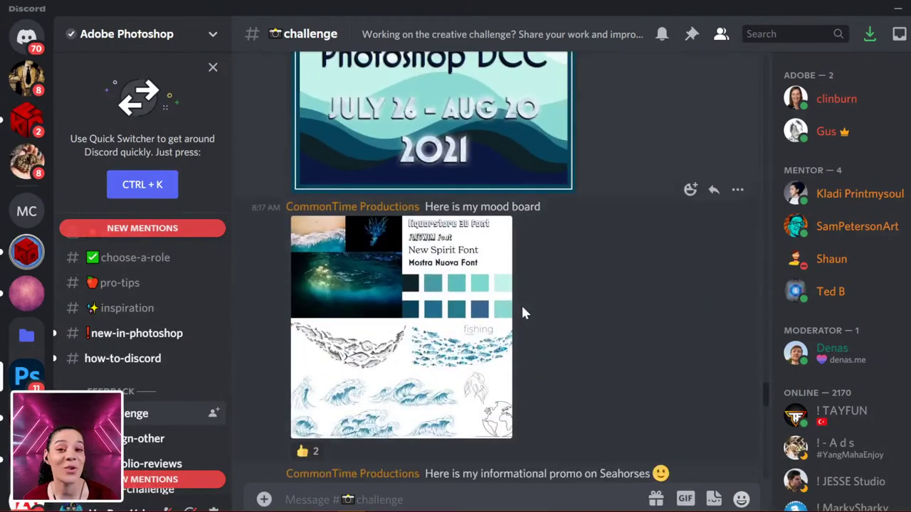
{"action": "scroll", "coordinate": [521, 311], "scroll_direction": "down", "scroll_amount": 8}
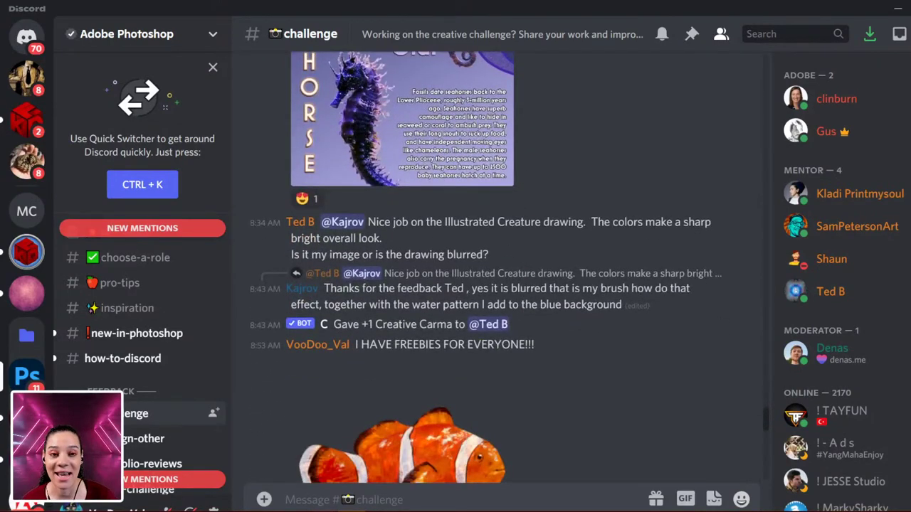
{"action": "scroll", "coordinate": [520, 303], "scroll_direction": "down", "scroll_amount": 2}
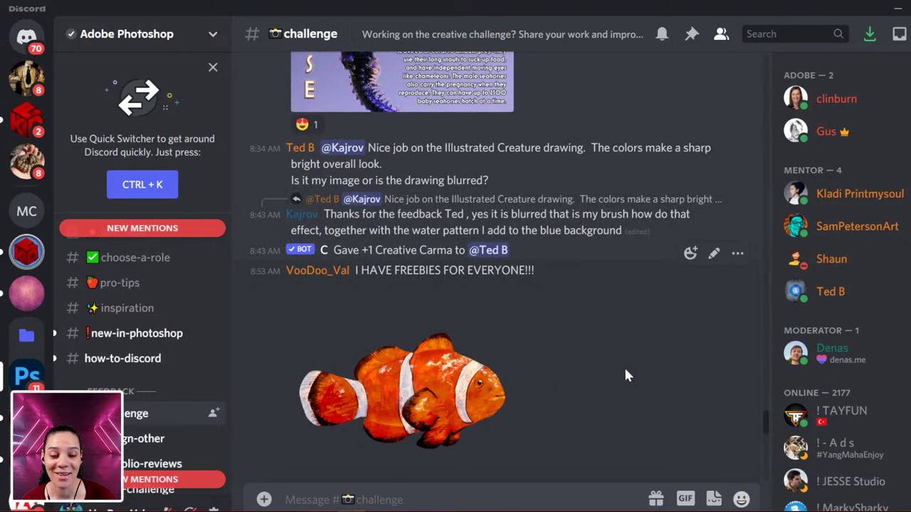
{"action": "scroll", "coordinate": [625, 373], "scroll_direction": "down", "scroll_amount": 5}
{"action": "scroll", "coordinate": [624, 375], "scroll_direction": "down", "scroll_amount": 3}
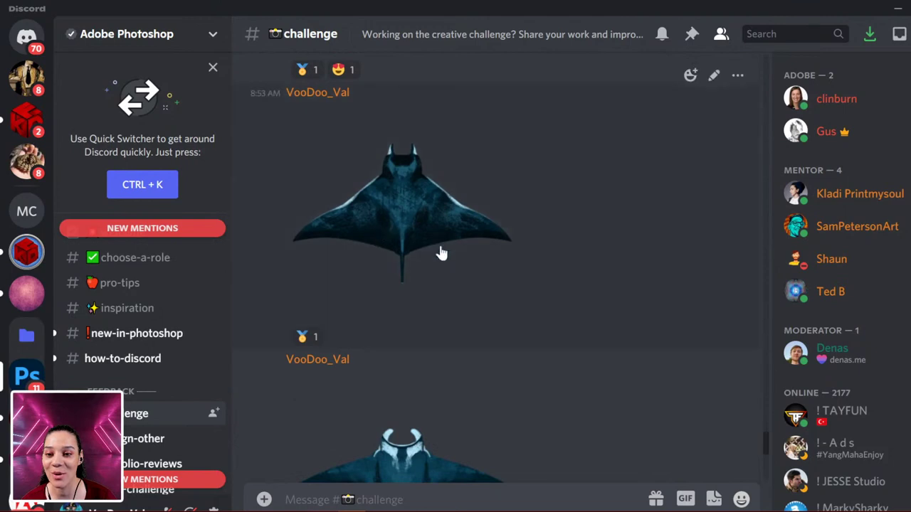
{"action": "scroll", "coordinate": [437, 318], "scroll_direction": "down", "scroll_amount": 3}
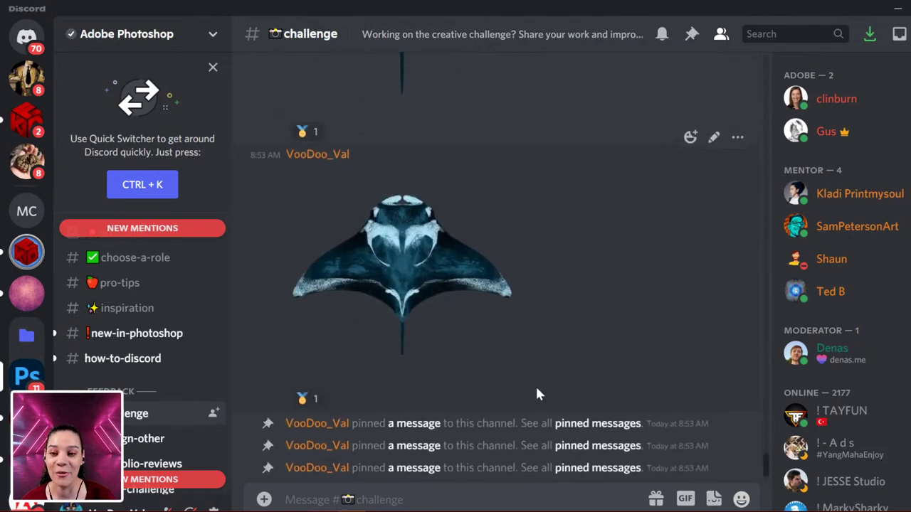
{"action": "scroll", "coordinate": [486, 325], "scroll_direction": "up", "scroll_amount": 4}
{"action": "scroll", "coordinate": [455, 300], "scroll_direction": "up", "scroll_amount": 4}
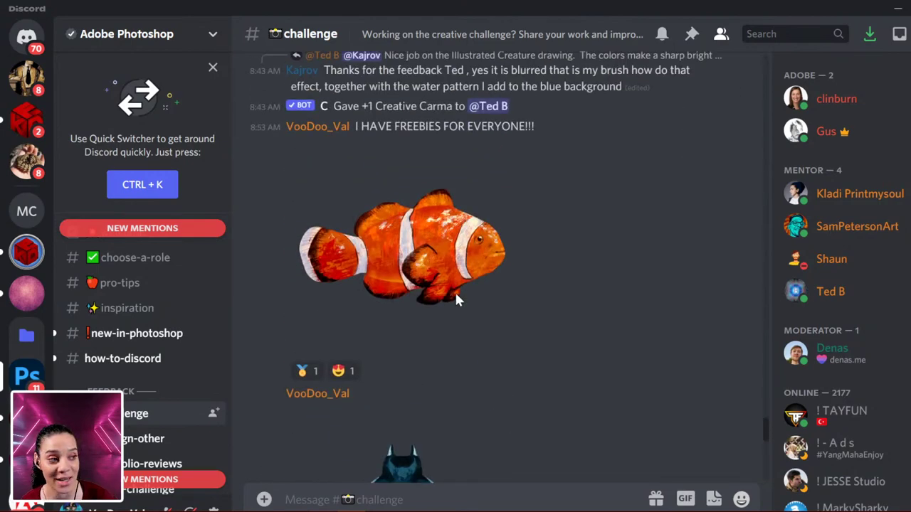
{"action": "scroll", "coordinate": [471, 301], "scroll_direction": "up", "scroll_amount": 1}
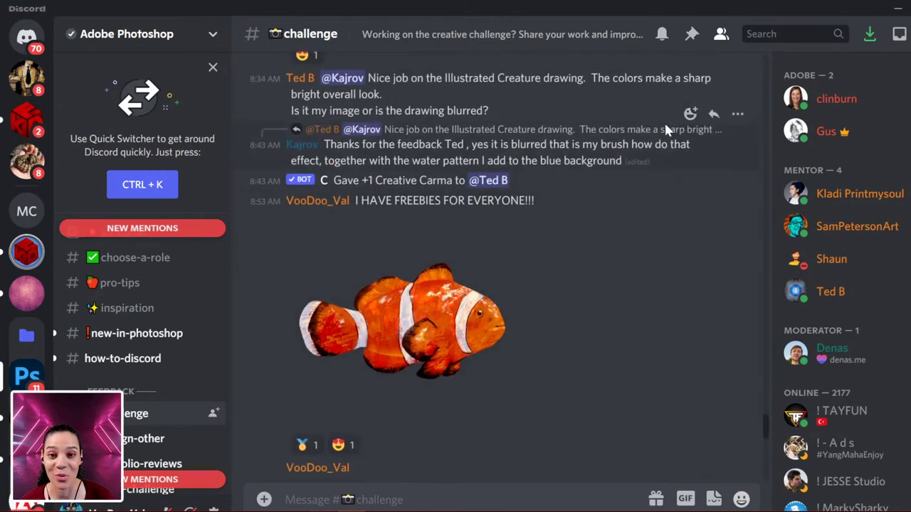
- Review the channel's pinned messages for the case study pro tips and the Create Waves library link
{"action": "left_click", "coordinate": [690, 34]}
{"action": "scroll", "coordinate": [586, 309], "scroll_direction": "down", "scroll_amount": 1}
{"action": "scroll", "coordinate": [587, 309], "scroll_direction": "down", "scroll_amount": 10}
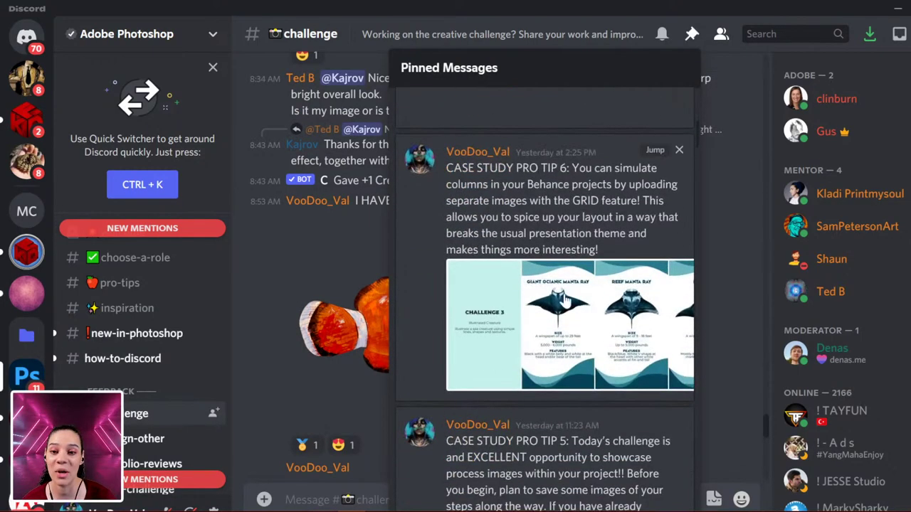
{"action": "scroll", "coordinate": [574, 308], "scroll_direction": "down", "scroll_amount": 8}
{"action": "scroll", "coordinate": [522, 236], "scroll_direction": "down", "scroll_amount": 8}
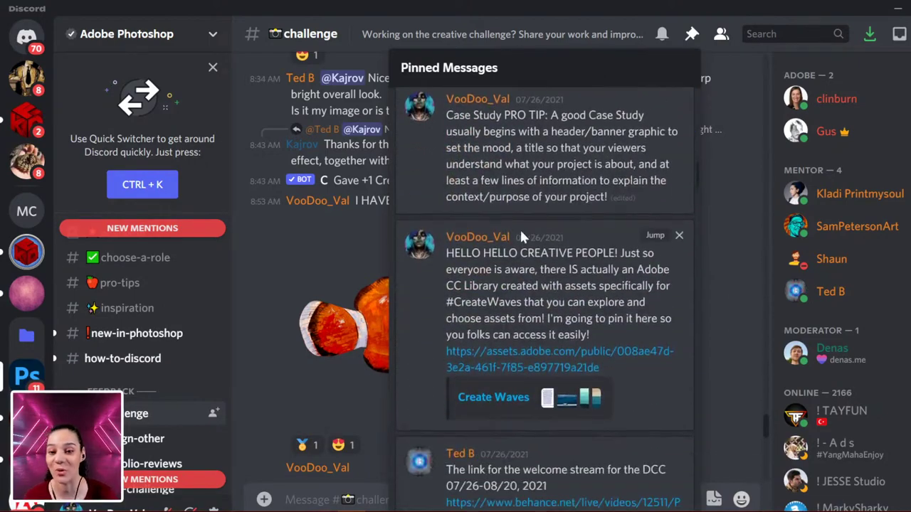
{"action": "left_click", "coordinate": [282, 242]}
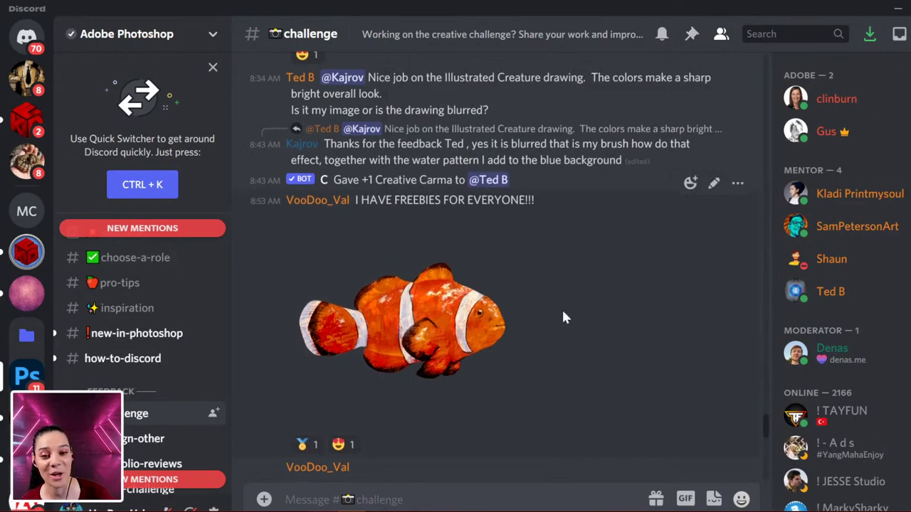
{"action": "scroll", "coordinate": [563, 313], "scroll_direction": "down", "scroll_amount": 1}
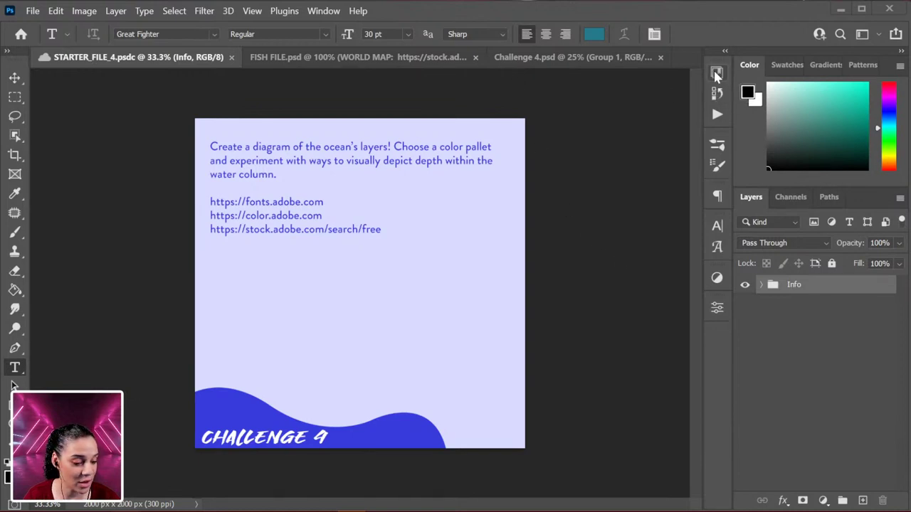
- Examine the Create Waves library's color themes, ocean photographs and illustrations in Photoshop
{"action": "left_click", "coordinate": [715, 73]}
{"action": "left_click", "coordinate": [532, 94]}
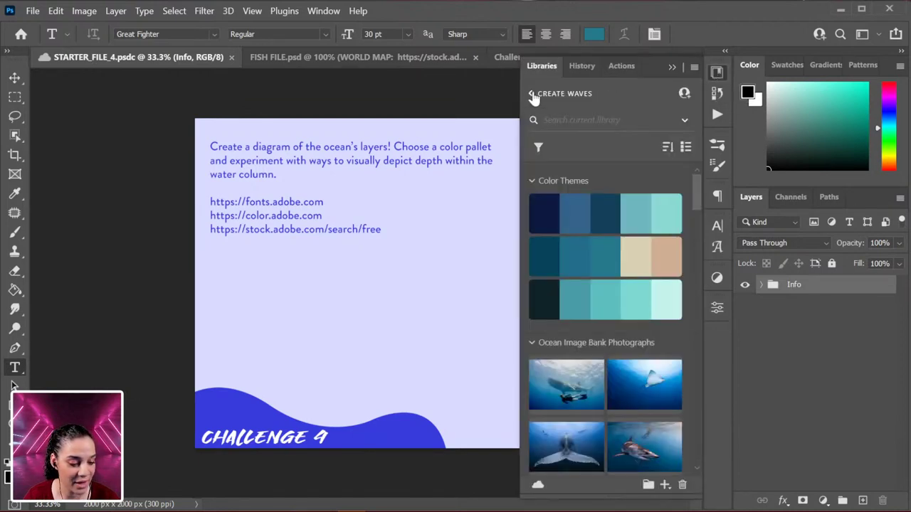
{"action": "scroll", "coordinate": [636, 256], "scroll_direction": "down", "scroll_amount": 6}
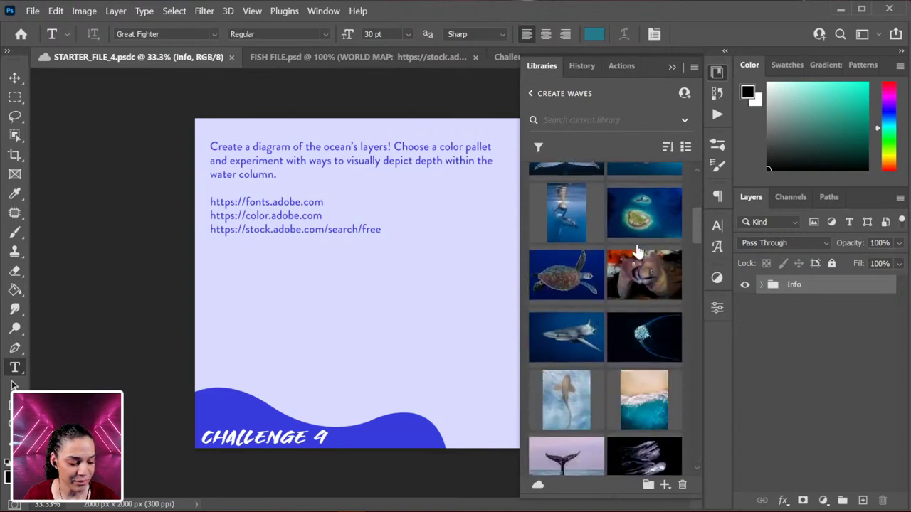
{"action": "scroll", "coordinate": [637, 257], "scroll_direction": "down", "scroll_amount": 10}
{"action": "scroll", "coordinate": [629, 278], "scroll_direction": "down", "scroll_amount": 12}
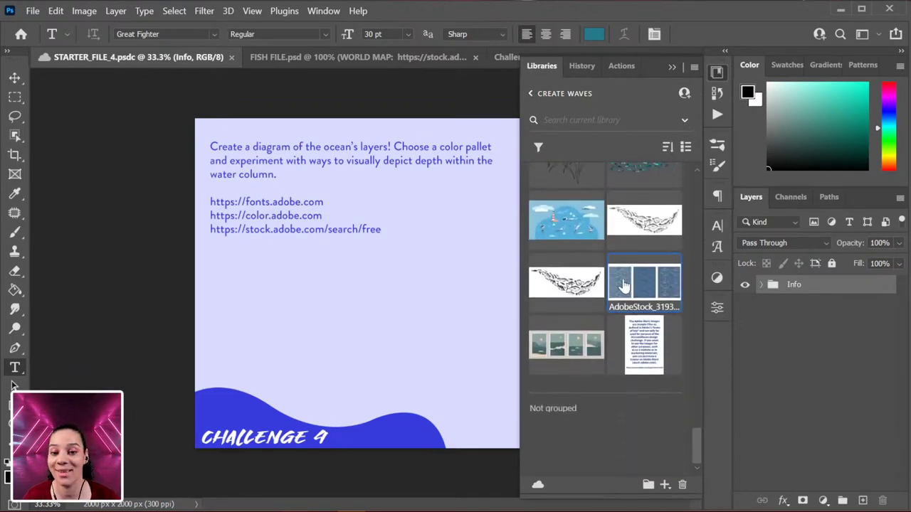
{"action": "scroll", "coordinate": [623, 284], "scroll_direction": "up", "scroll_amount": 15}
{"action": "scroll", "coordinate": [623, 284], "scroll_direction": "up", "scroll_amount": 8}
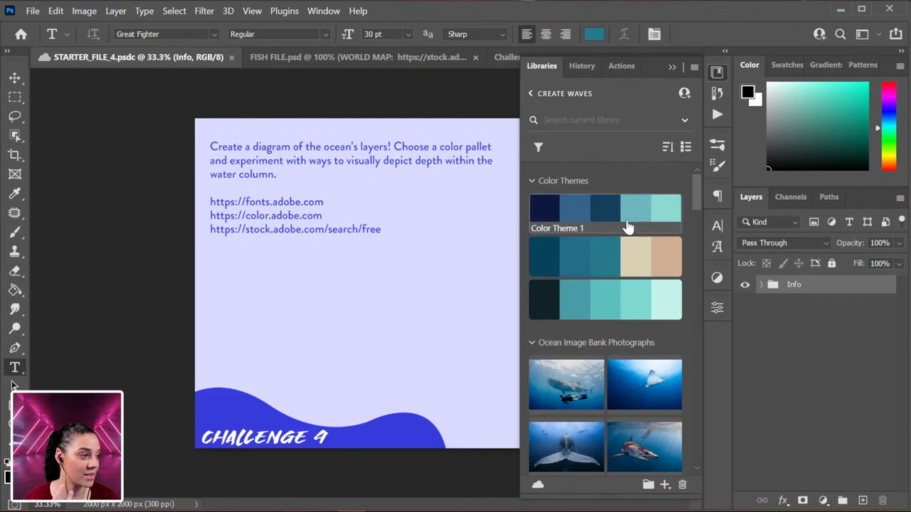
{"action": "left_click", "coordinate": [716, 71]}
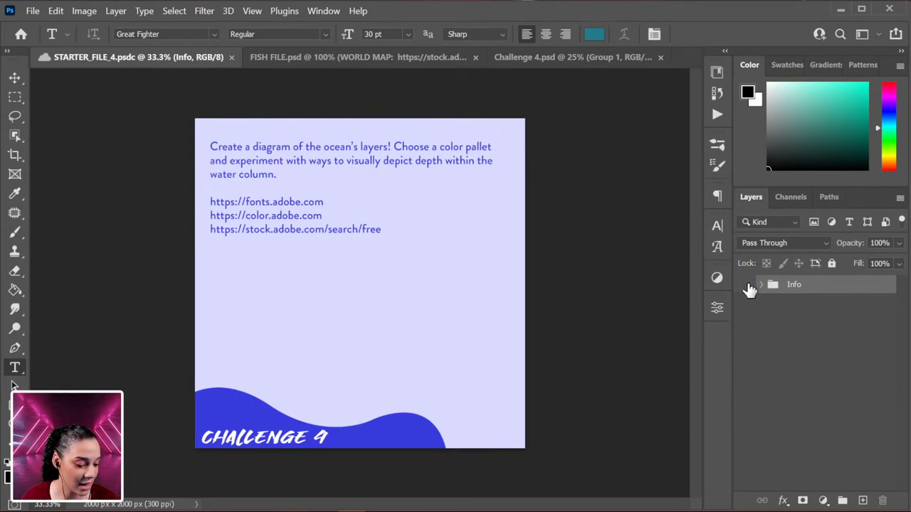
- Hide the Info group in STARTER_FILE_4 and add a new empty layer above it
{"action": "left_click", "coordinate": [745, 285]}
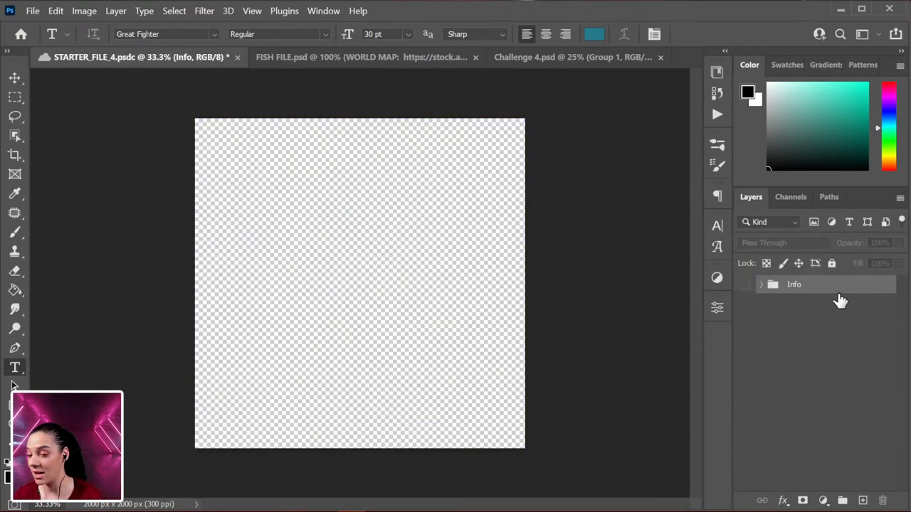
{"action": "key", "text": "ctrl+shift+n"}
{"action": "key", "text": "Return"}
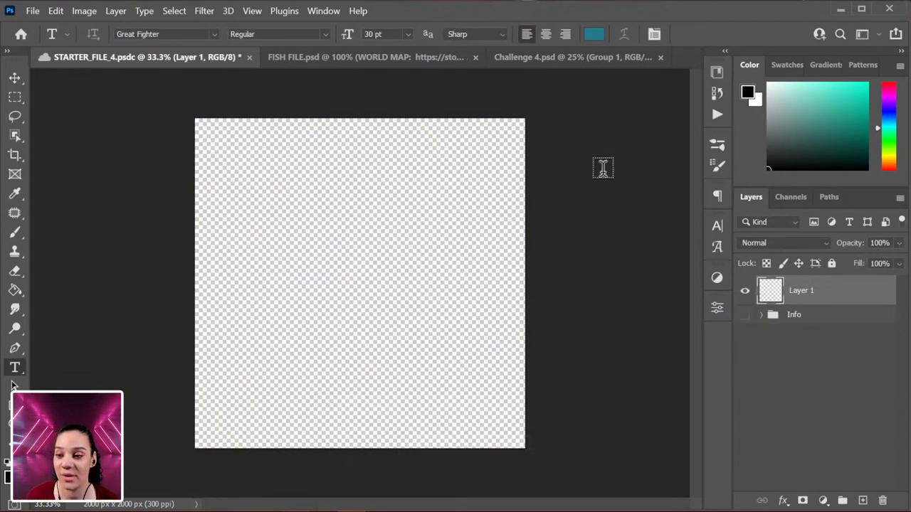
- Fill the new layer with the tan swatch of Color Theme 2 from the Create Waves library, using the Paint Bucket
{"action": "left_click", "coordinate": [16, 292]}
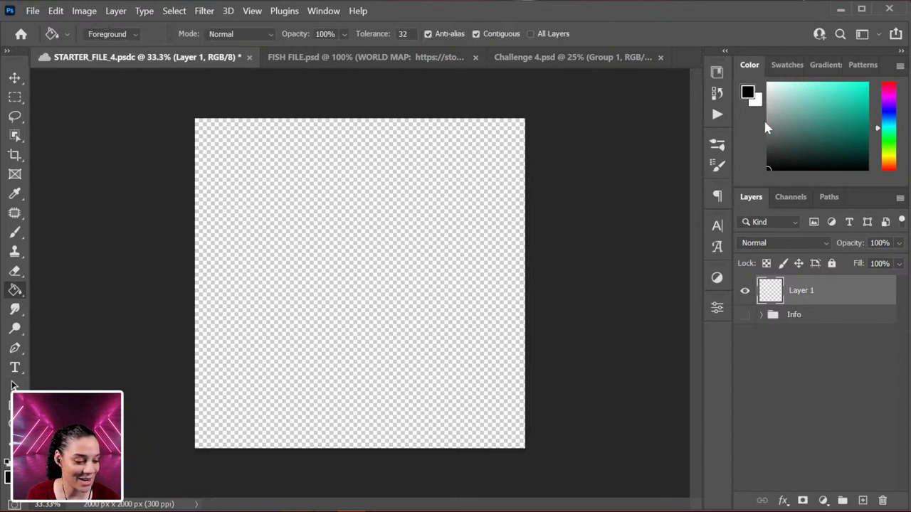
{"action": "left_click", "coordinate": [717, 72]}
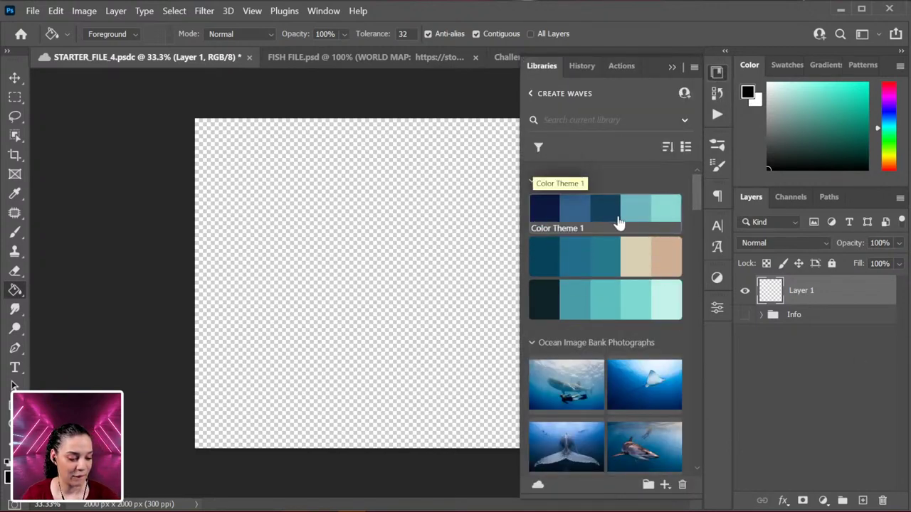
{"action": "left_click", "coordinate": [664, 264]}
{"action": "left_click", "coordinate": [442, 272]}
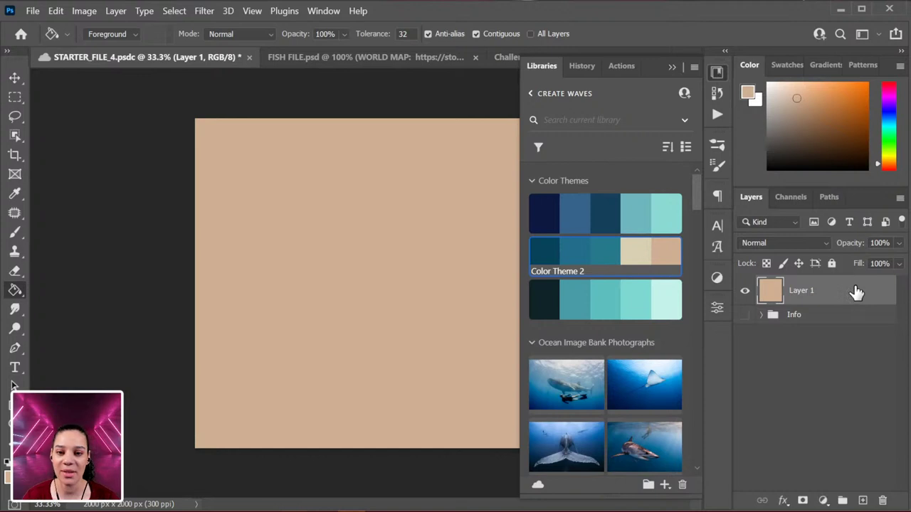
- Switch the document to a full screen mode and activate the Polygonal Lasso tool
{"action": "key", "text": "f"}
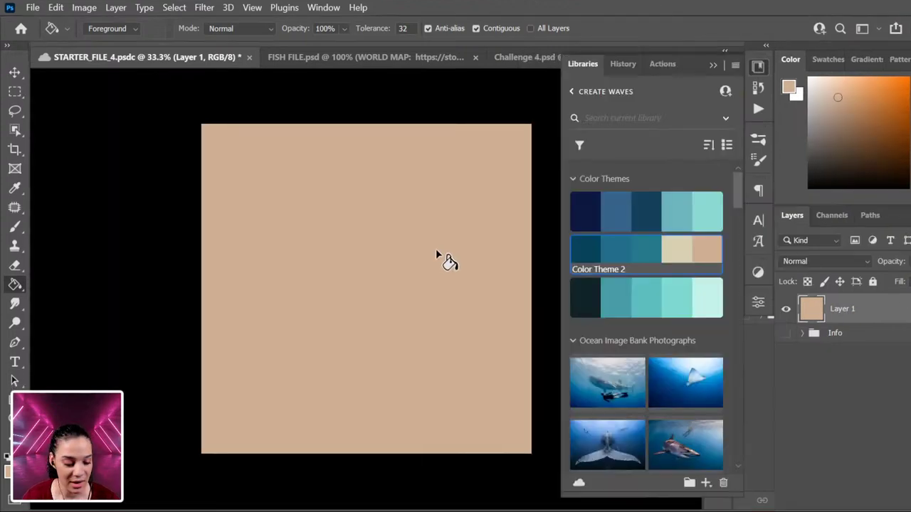
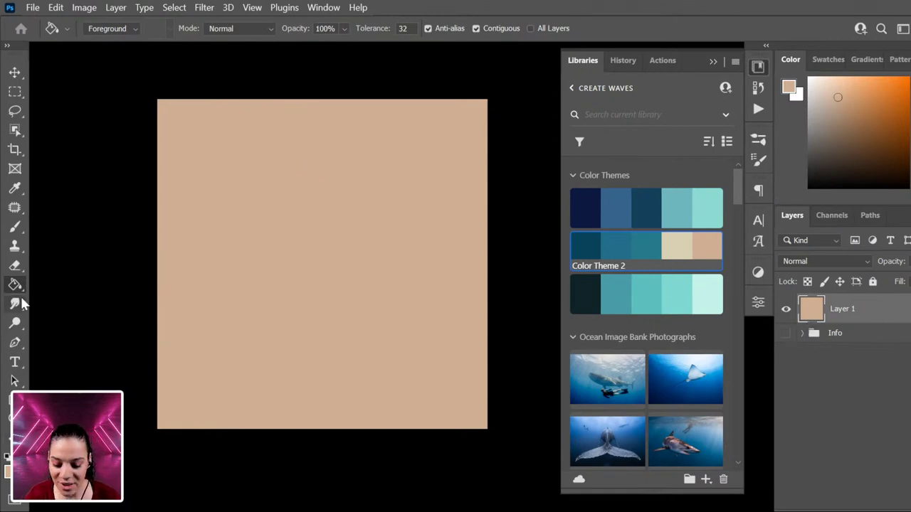
{"action": "left_click", "coordinate": [14, 346]}
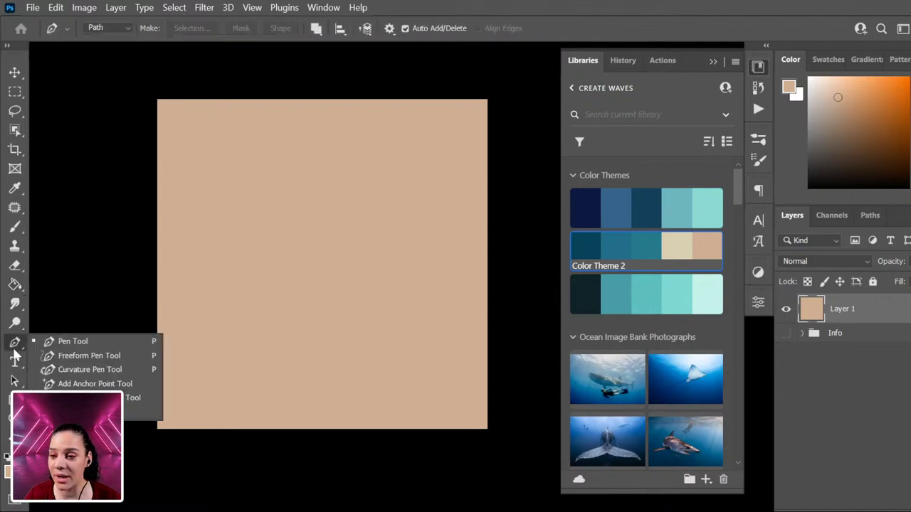
{"action": "left_click", "coordinate": [68, 341]}
{"action": "left_click", "coordinate": [15, 114]}
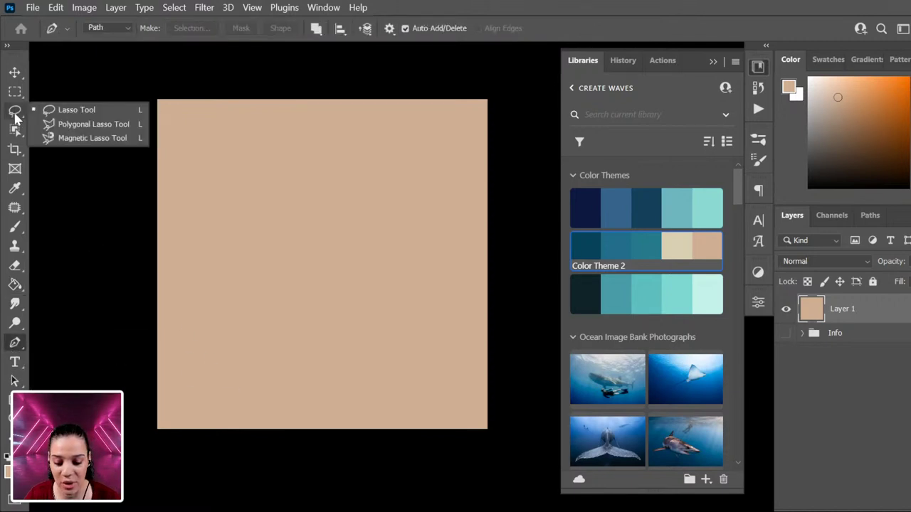
{"action": "left_click", "coordinate": [82, 131]}
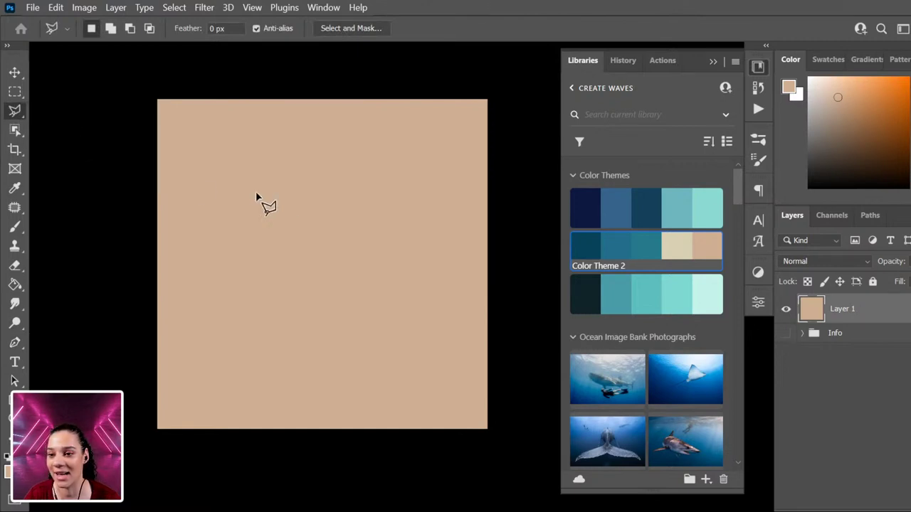
- Try out a closed polygonal selection with a jagged descending edge over the lower-left part of the canvas, and deselect it
{"action": "left_click", "coordinate": [133, 146]}
{"action": "left_click", "coordinate": [208, 202]}
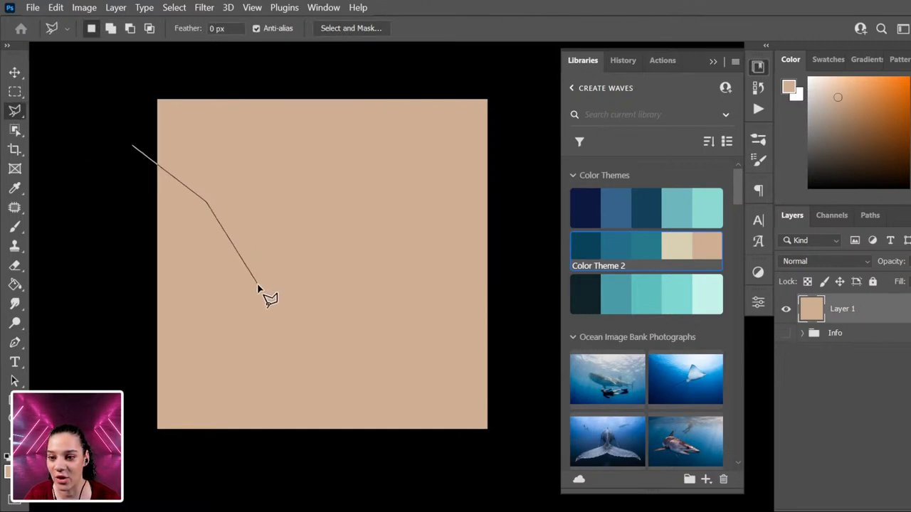
{"action": "left_click", "coordinate": [294, 349]}
{"action": "left_click", "coordinate": [345, 331]}
{"action": "left_click", "coordinate": [422, 327]}
{"action": "left_click", "coordinate": [422, 385]}
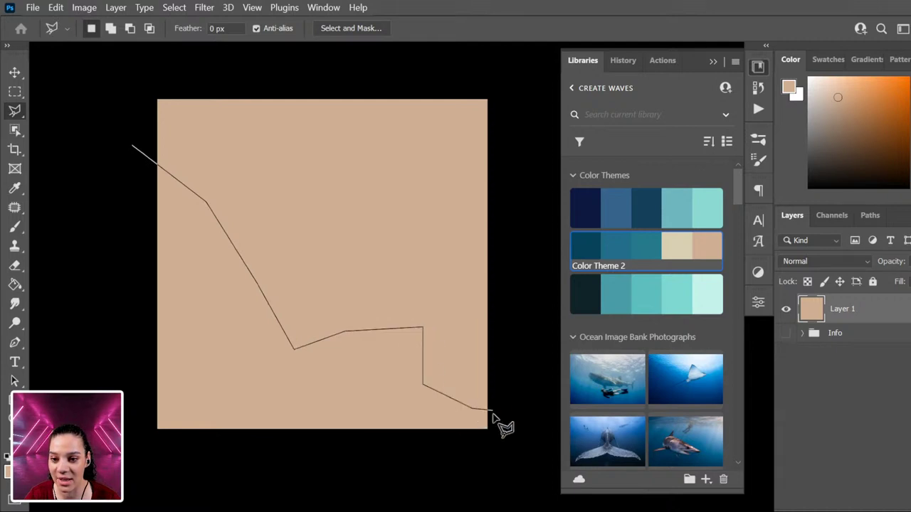
{"action": "left_click", "coordinate": [491, 417]}
{"action": "left_click", "coordinate": [489, 464]}
{"action": "left_click", "coordinate": [474, 471]}
{"action": "left_click", "coordinate": [171, 478]}
{"action": "left_click", "coordinate": [108, 390]}
{"action": "left_click", "coordinate": [105, 328]}
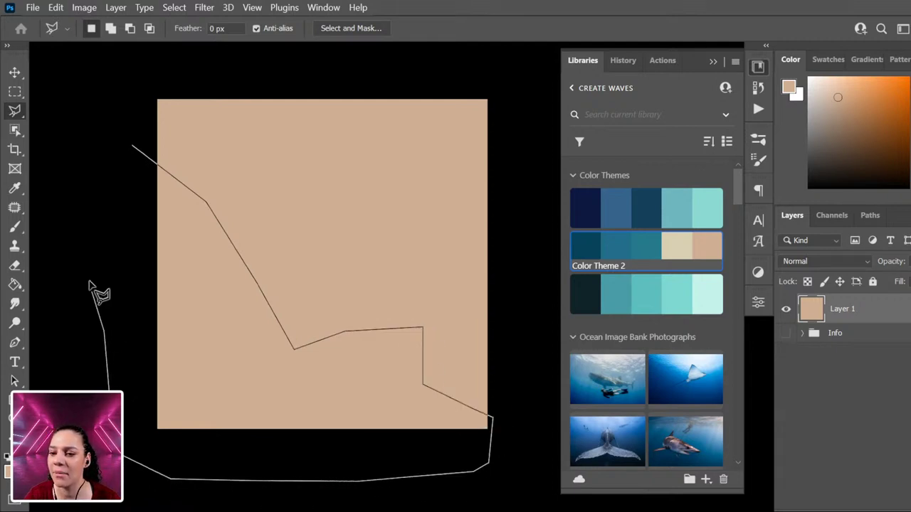
{"action": "left_click", "coordinate": [90, 251]}
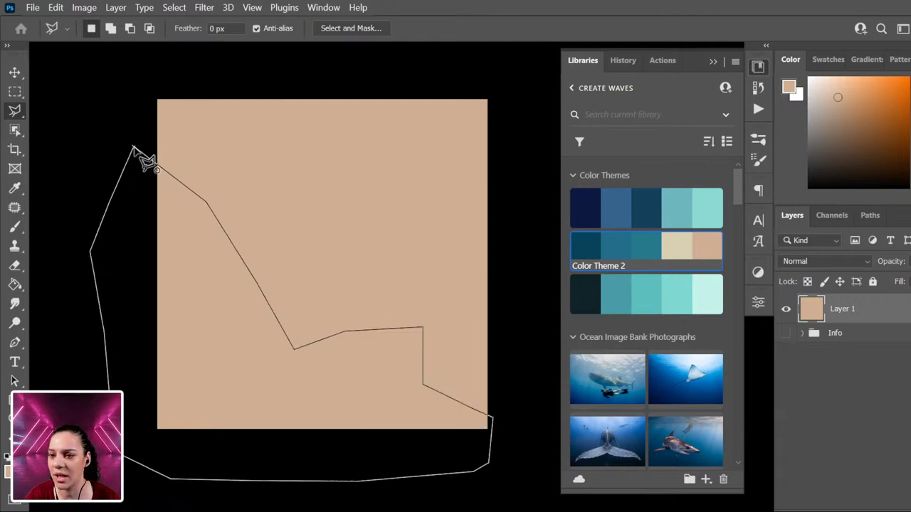
{"action": "left_click", "coordinate": [133, 148]}
{"action": "key", "text": "ctrl+d"}
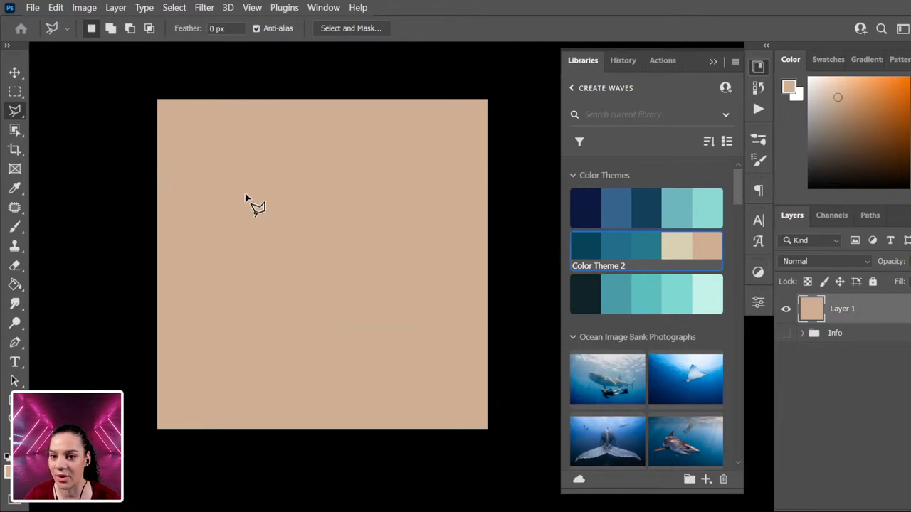
- Add a new empty layer named Layer 2 above Layer 1 and set the foreground color to dark brown
{"action": "left_click", "coordinate": [14, 112]}
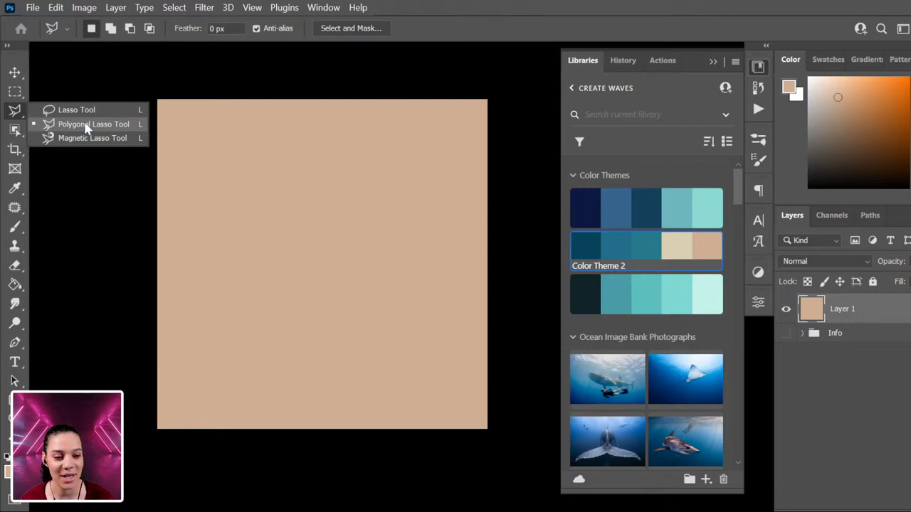
{"action": "left_click", "coordinate": [875, 315]}
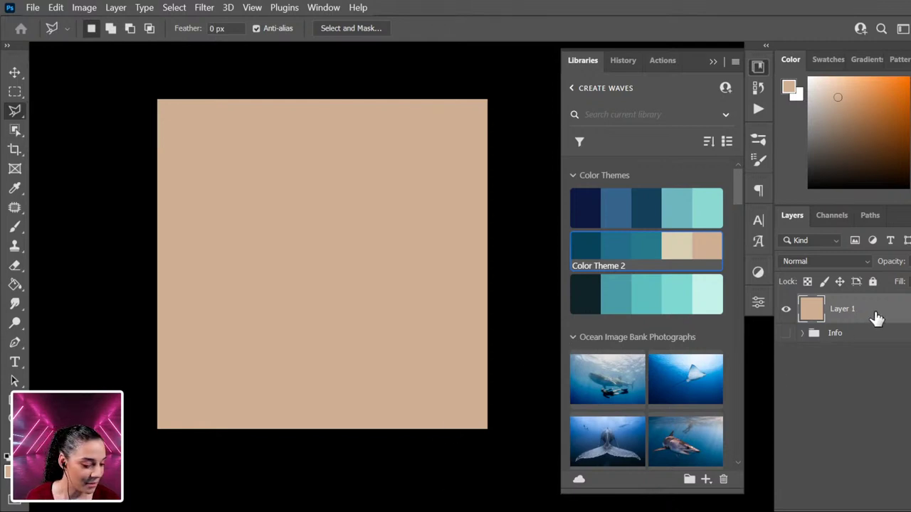
{"action": "key", "text": "ctrl+shift+n"}
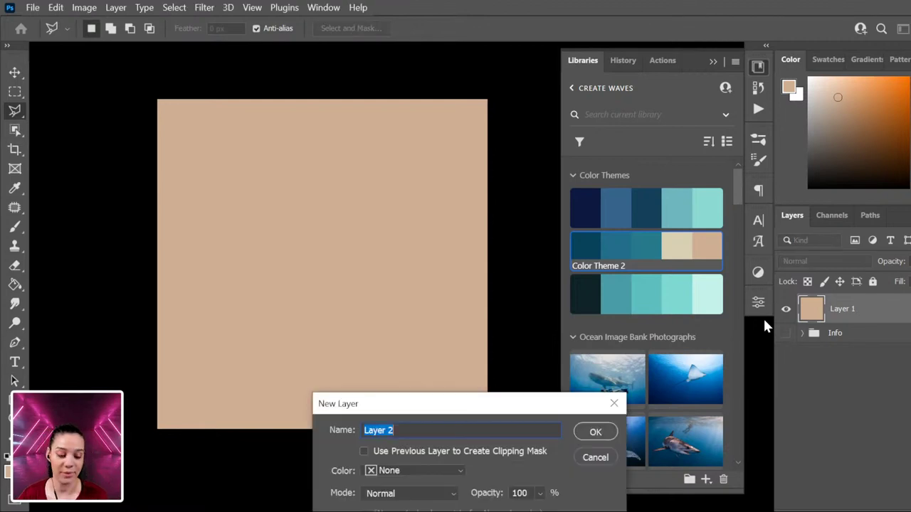
{"action": "key", "text": "Return"}
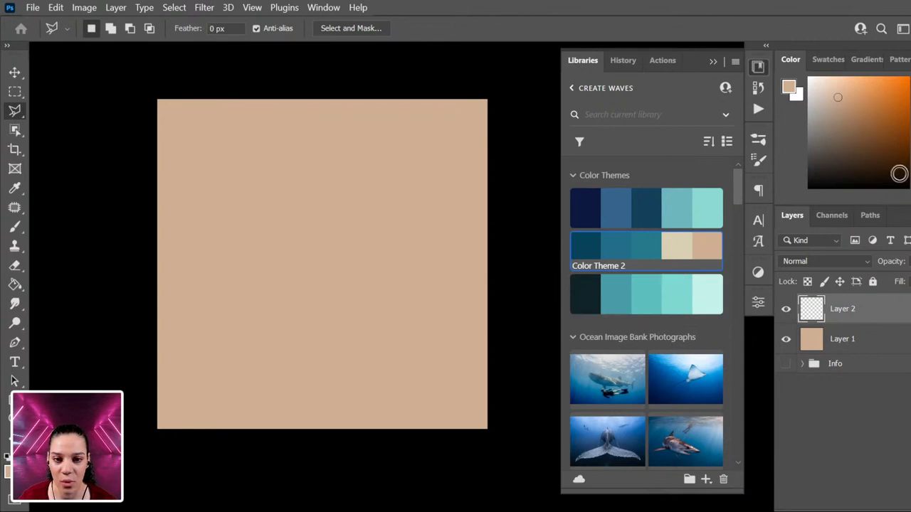
{"action": "left_click", "coordinate": [855, 128]}
{"action": "left_click_drag", "start_coordinate": [854, 128], "coordinate": [861, 163]}
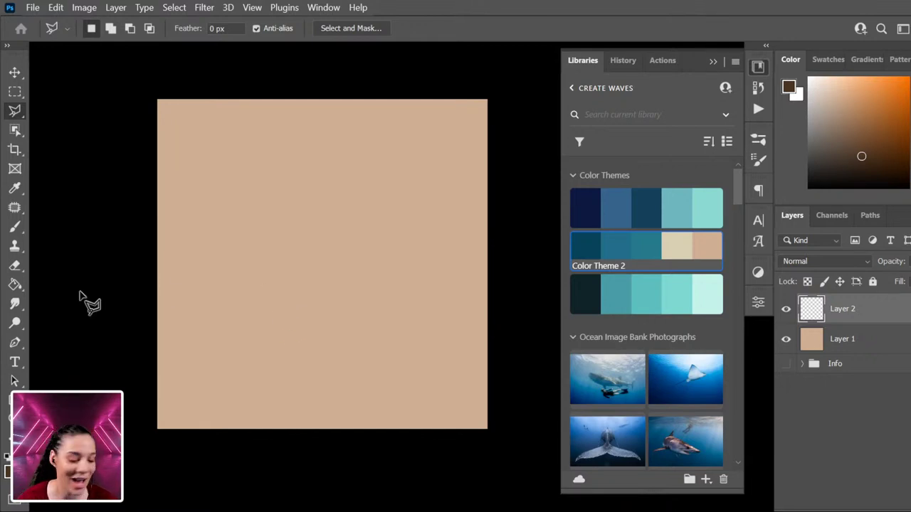
- Select the seafloor area with the Polygonal Lasso: a slope descending to a flat horizontal shelf, then zigzag trenches to the right edge, closed outside the canvas
{"action": "left_click", "coordinate": [145, 155]}
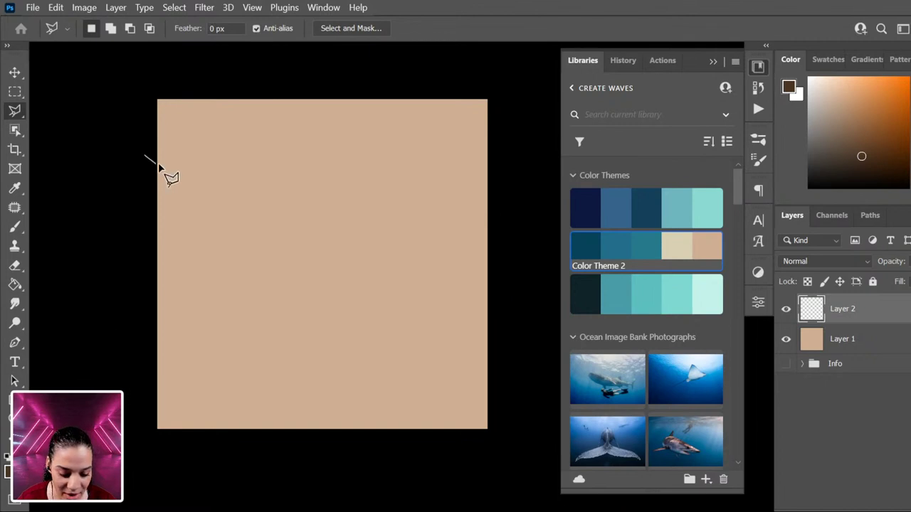
{"action": "left_click", "coordinate": [196, 163]}
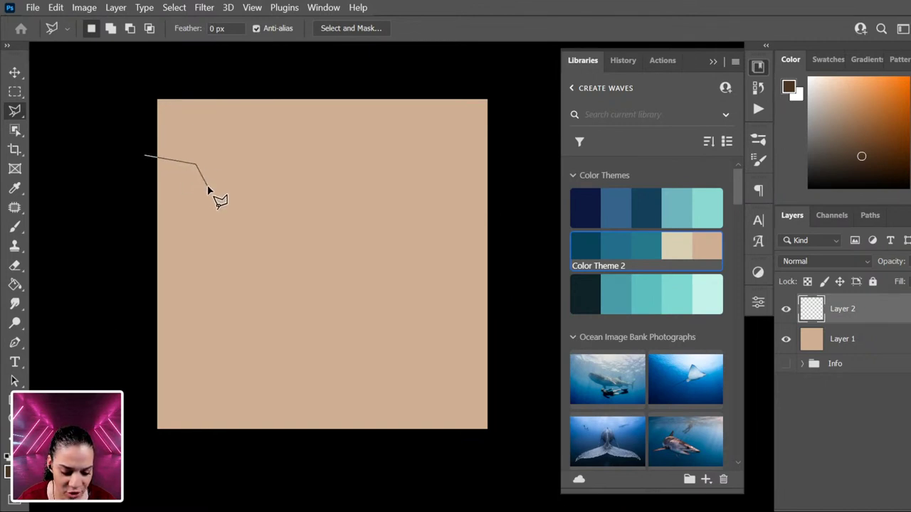
{"action": "left_click", "coordinate": [228, 224]}
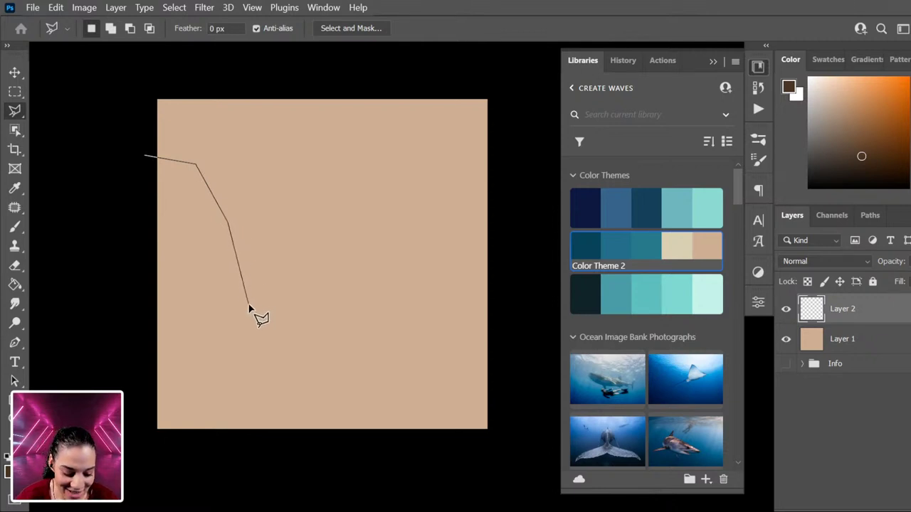
{"action": "left_click", "coordinate": [248, 306]}
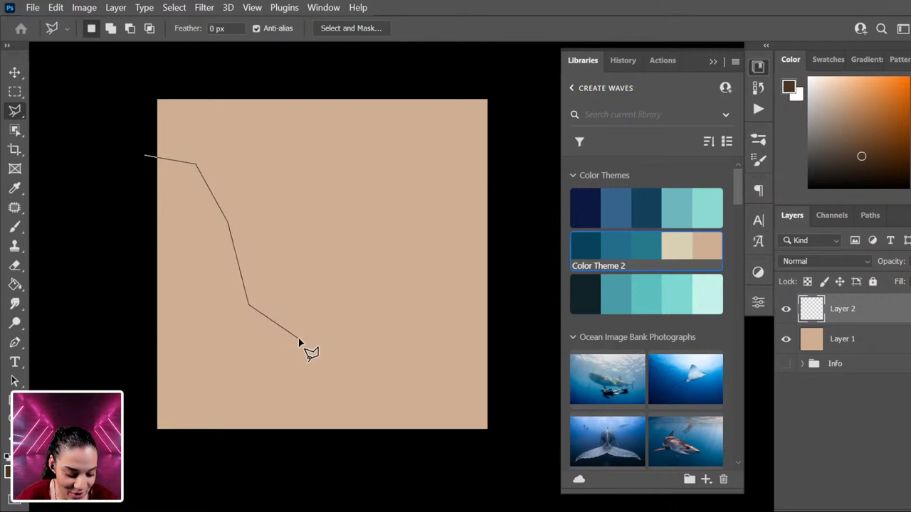
{"action": "left_click", "coordinate": [302, 339]}
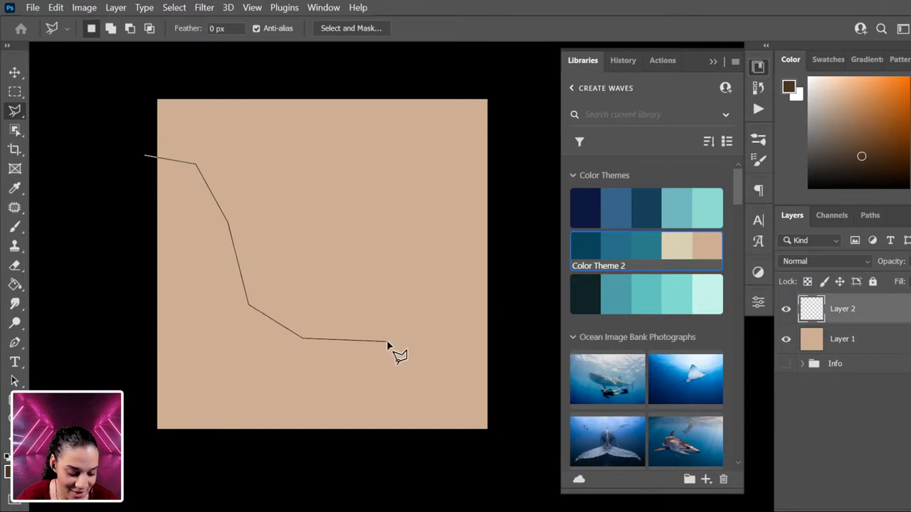
{"action": "key", "text": "shift"}
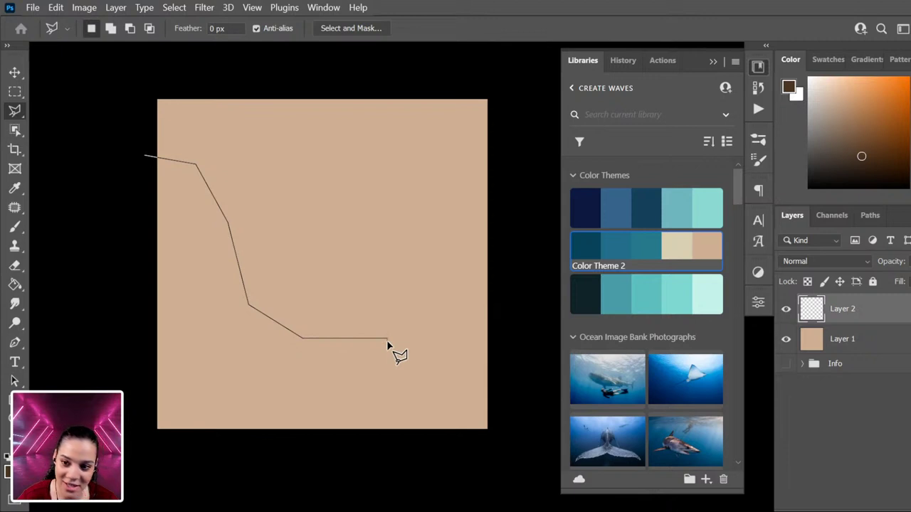
{"action": "left_click", "coordinate": [387, 343]}
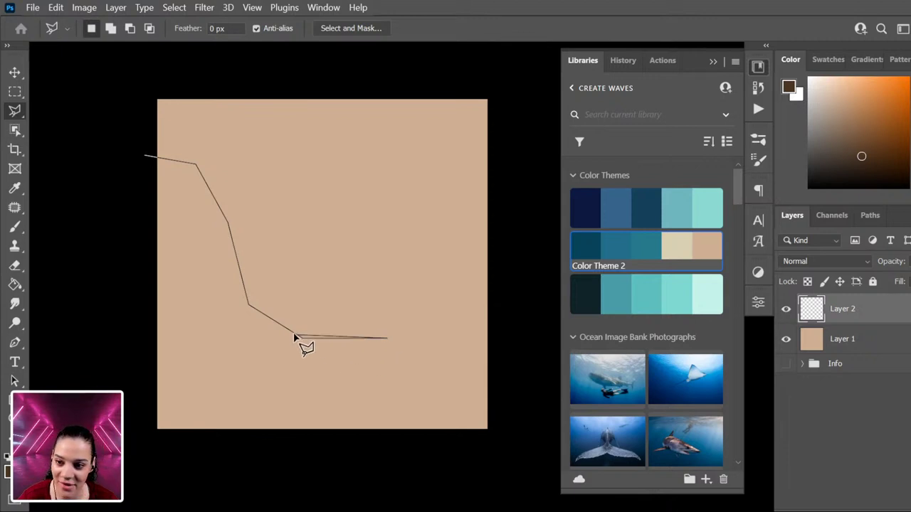
{"action": "left_click", "coordinate": [398, 354]}
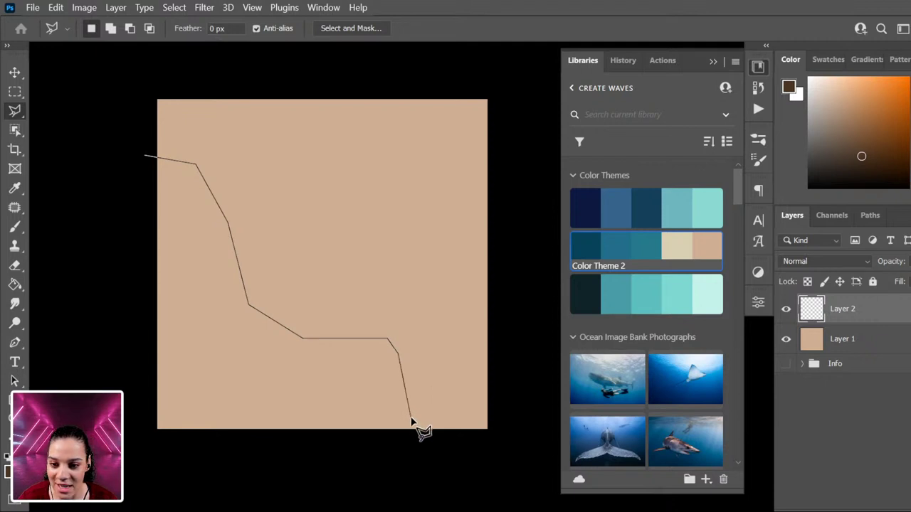
{"action": "left_click", "coordinate": [410, 418]}
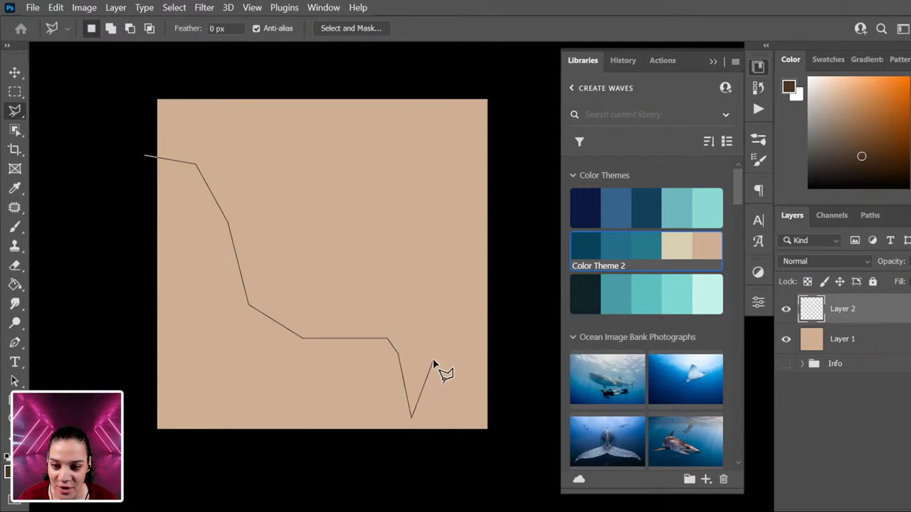
{"action": "left_click", "coordinate": [432, 356]}
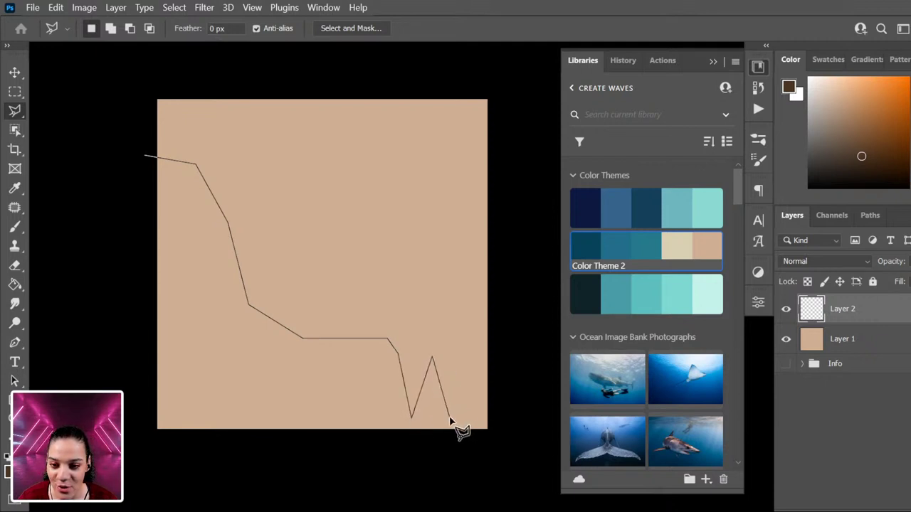
{"action": "left_click", "coordinate": [448, 415]}
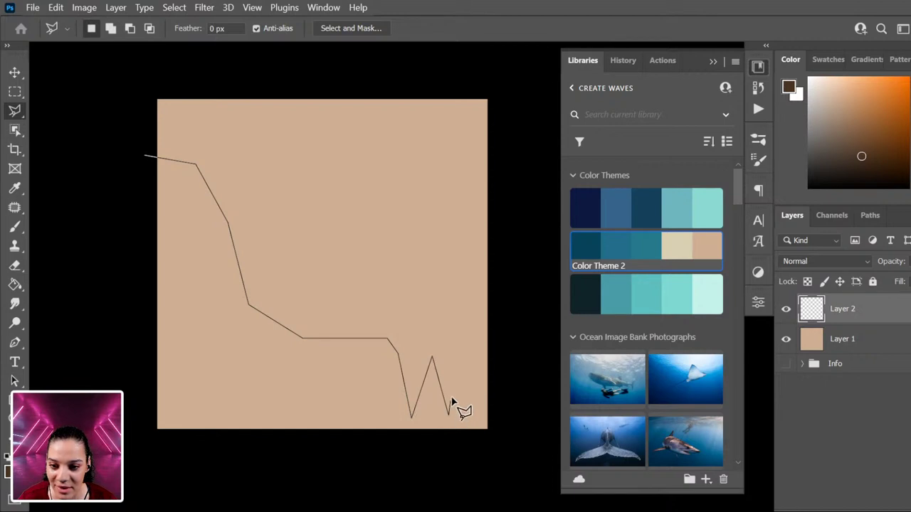
{"action": "left_click", "coordinate": [469, 359]}
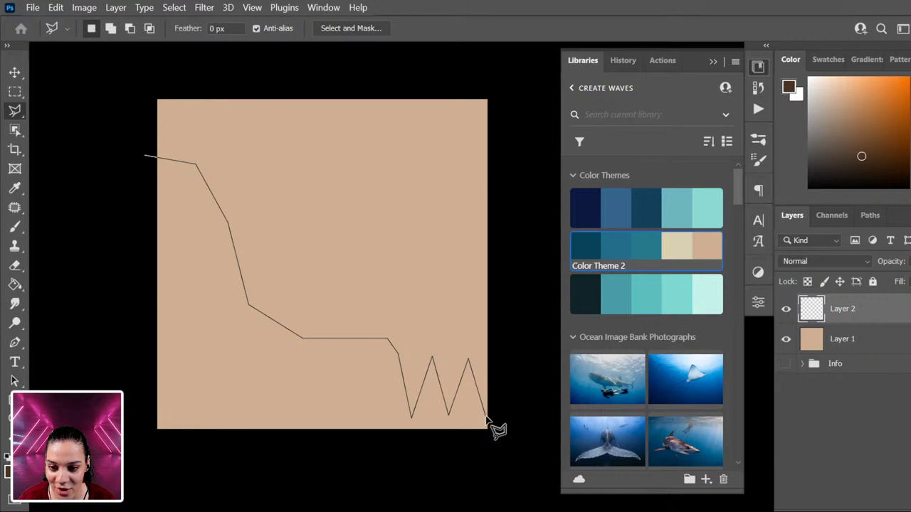
{"action": "left_click", "coordinate": [486, 418]}
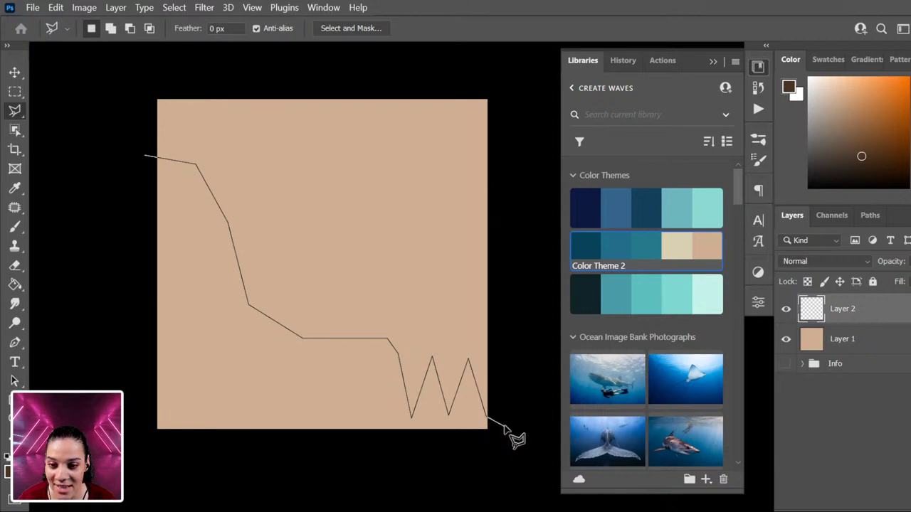
{"action": "left_click", "coordinate": [505, 420]}
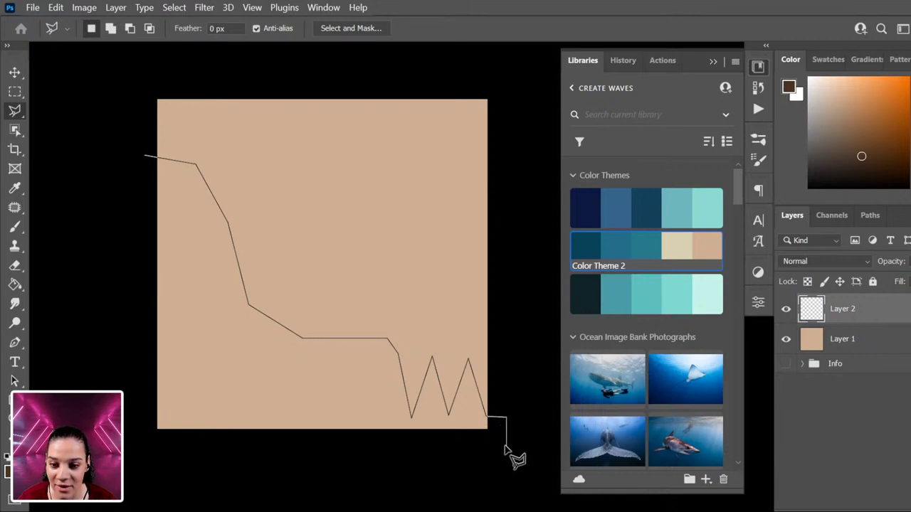
{"action": "left_click", "coordinate": [507, 447]}
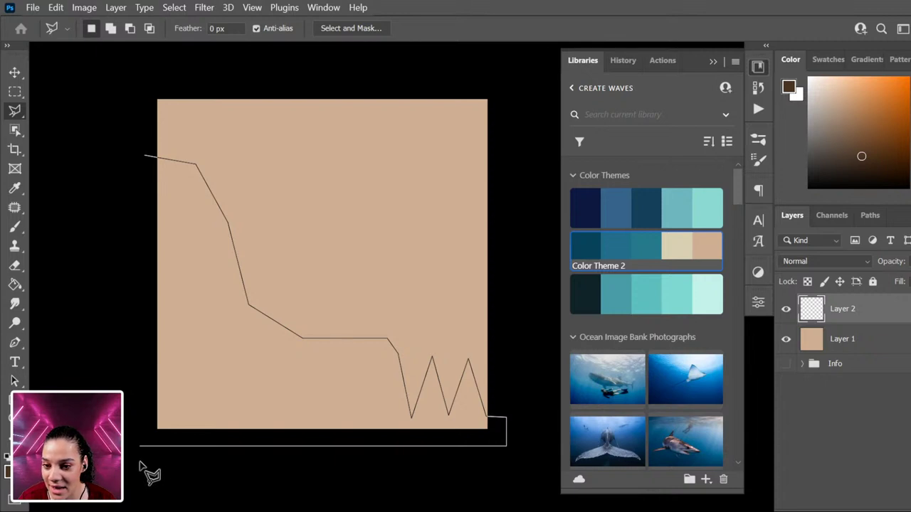
{"action": "left_click", "coordinate": [139, 446]}
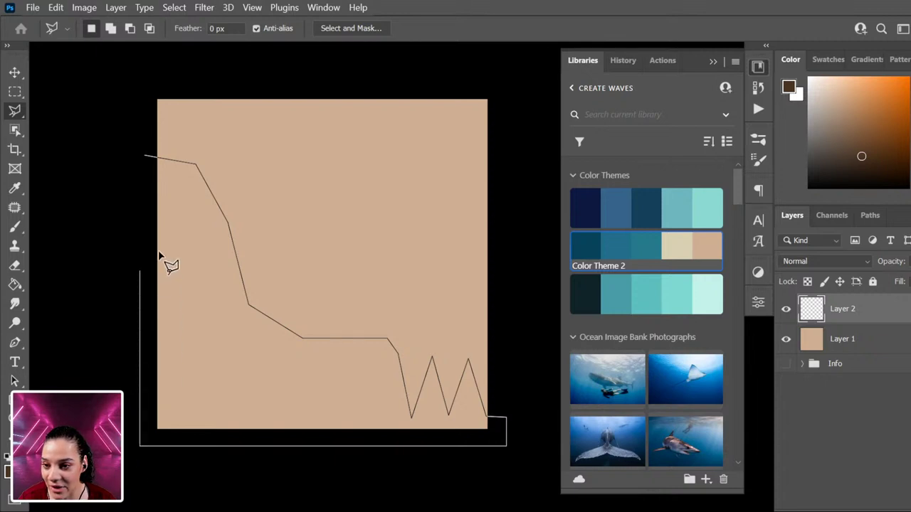
{"action": "left_click", "coordinate": [146, 157]}
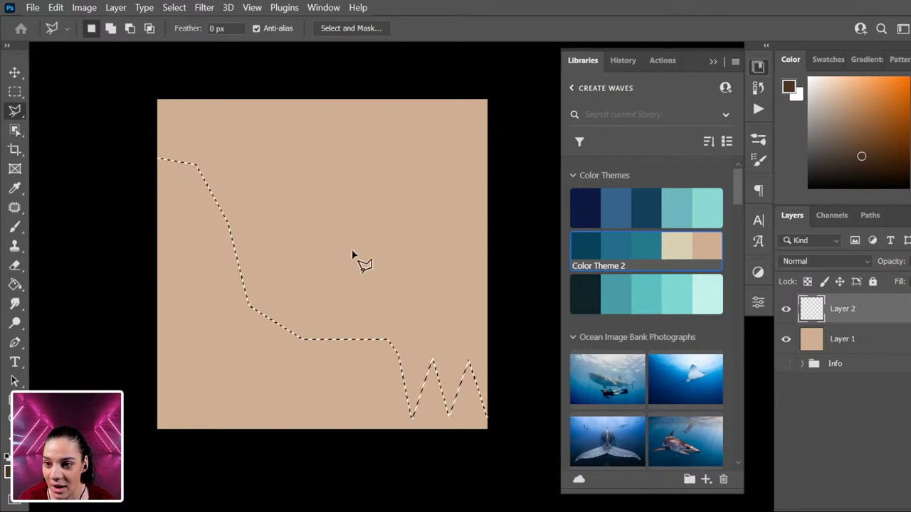
- Fill the seafloor selection on Layer 2 with the dark brown foreground color using the Paint Bucket, and deselect
{"action": "left_click", "coordinate": [14, 285]}
{"action": "left_click", "coordinate": [294, 426]}
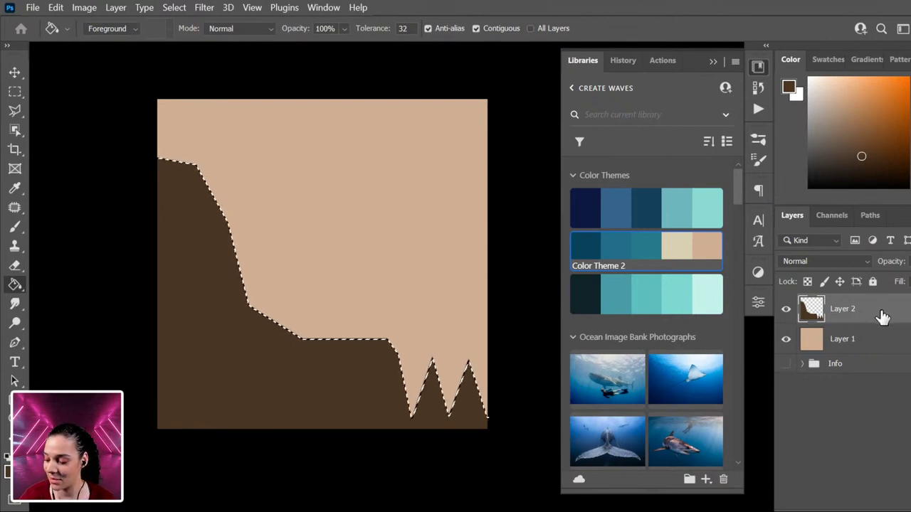
{"action": "key", "text": "ctrl+d"}
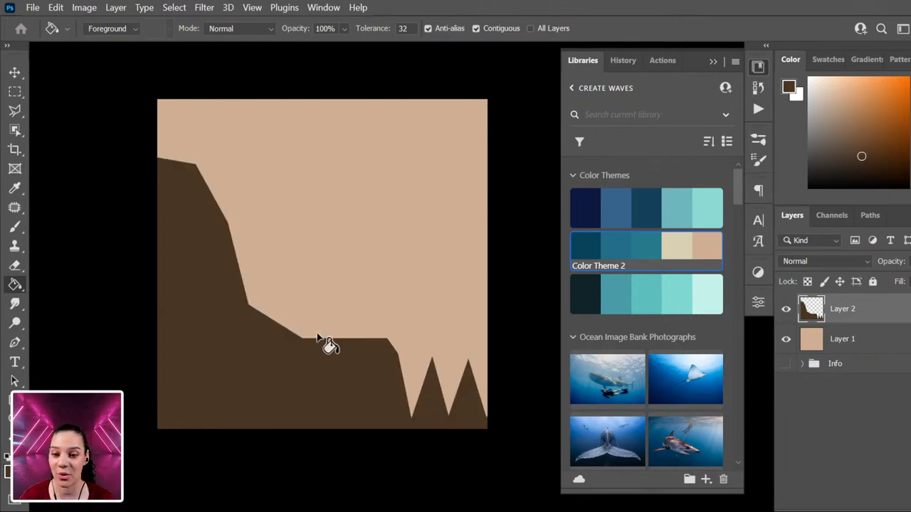
- Add an empty layer directly above Layer 1 and draw a horizontal line about 2063 px long across the upper canvas with the Line Tool
{"action": "left_click", "coordinate": [881, 348]}
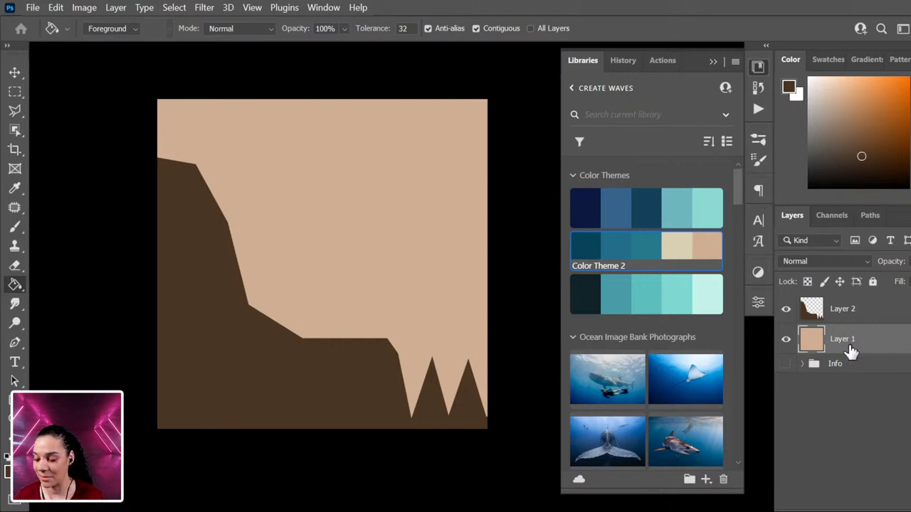
{"action": "key", "text": "ctrl+shift+n"}
{"action": "key", "text": "Return"}
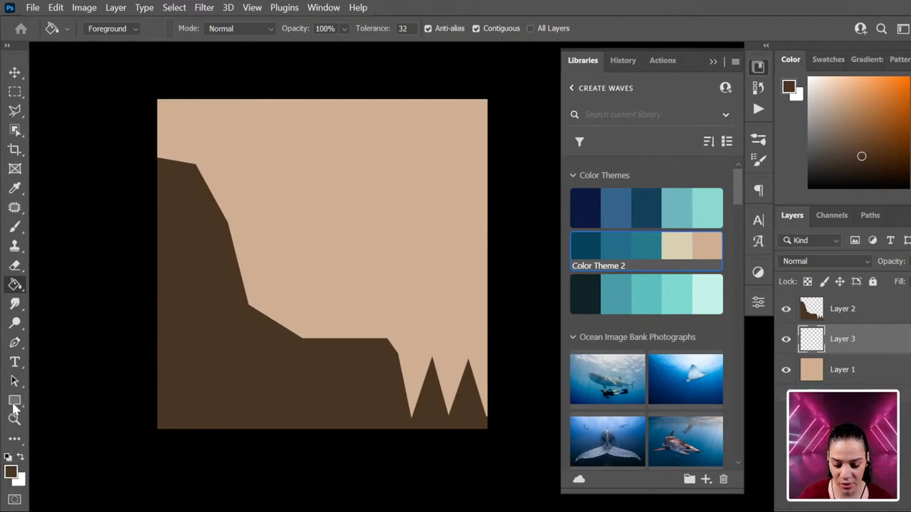
{"action": "left_click", "coordinate": [15, 401]}
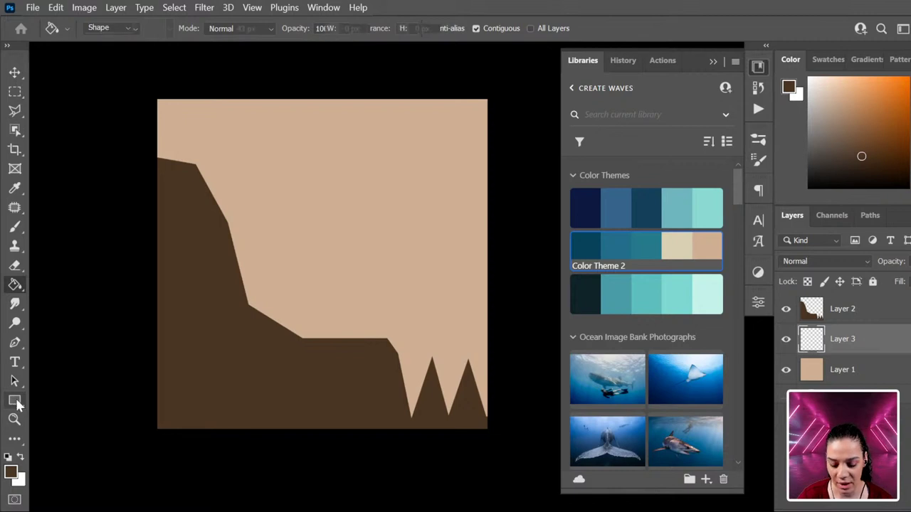
{"action": "right_click", "coordinate": [16, 400]}
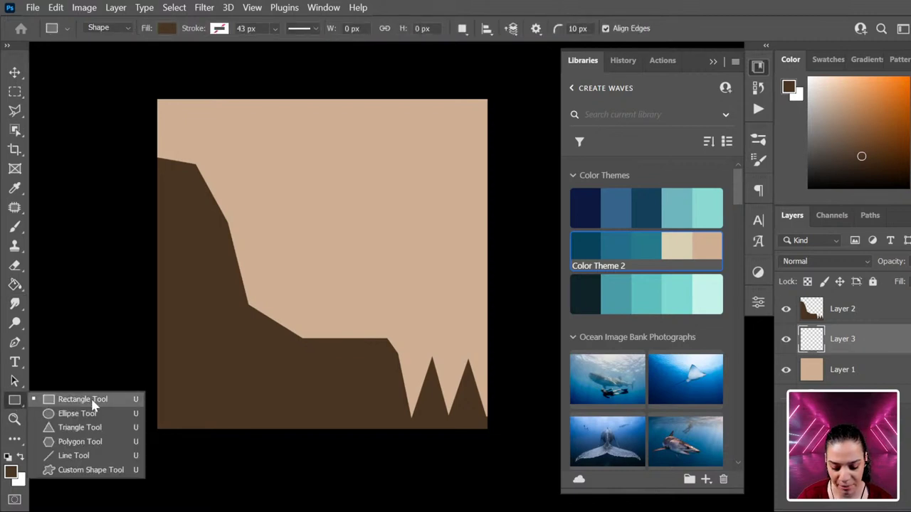
{"action": "left_click", "coordinate": [74, 455]}
{"action": "left_click_drag", "start_coordinate": [162, 202], "coordinate": [501, 202]}
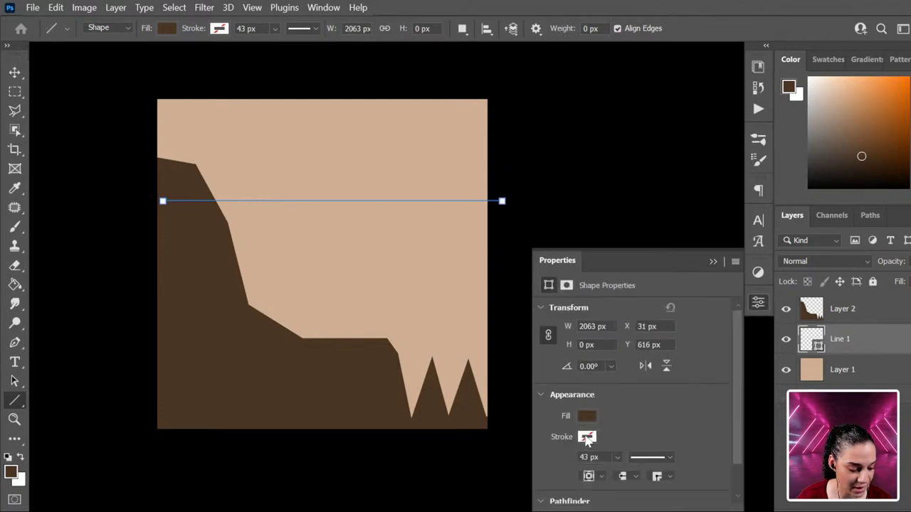
- Give the line a 48.35 px stroke, and set both the foreground color and the line's fill to black
{"action": "left_click", "coordinate": [617, 458]}
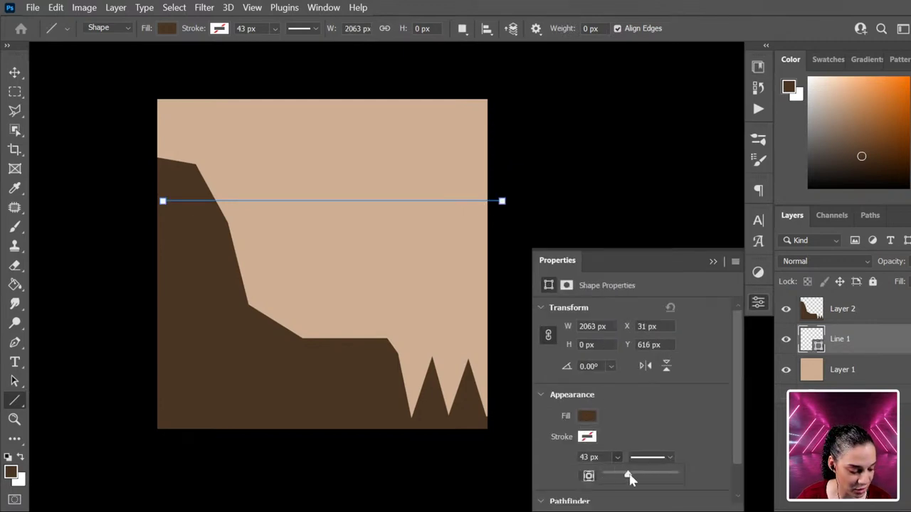
{"action": "mouse_move", "coordinate": [626, 477]}
{"action": "left_mouse_down"}
{"action": "mouse_move", "coordinate": [642, 478]}
{"action": "mouse_move", "coordinate": [630, 480]}
{"action": "left_mouse_up"}
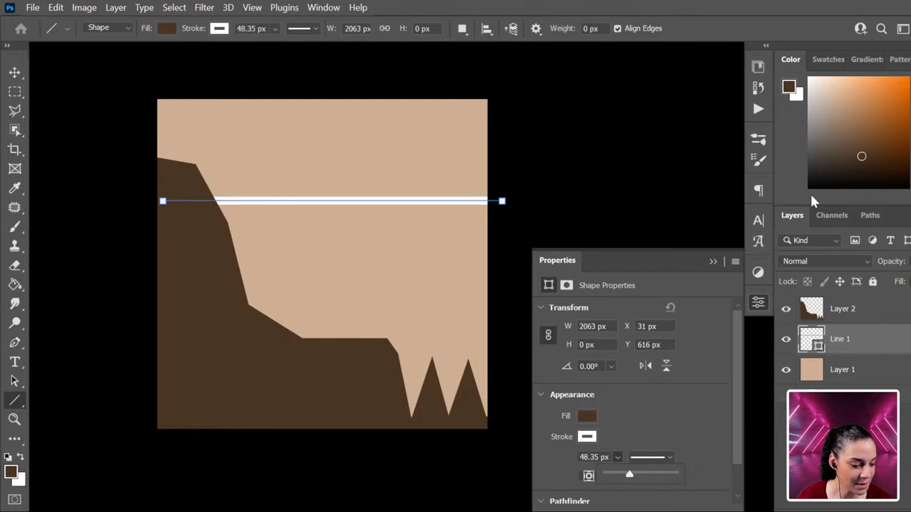
{"action": "left_click_drag", "start_coordinate": [890, 132], "coordinate": [745, 243]}
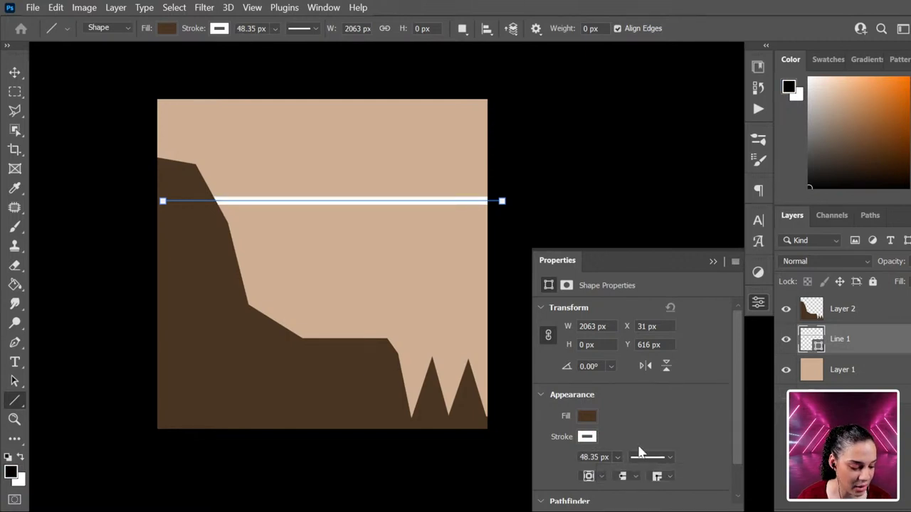
{"action": "left_click", "coordinate": [586, 415]}
{"action": "left_click", "coordinate": [550, 360]}
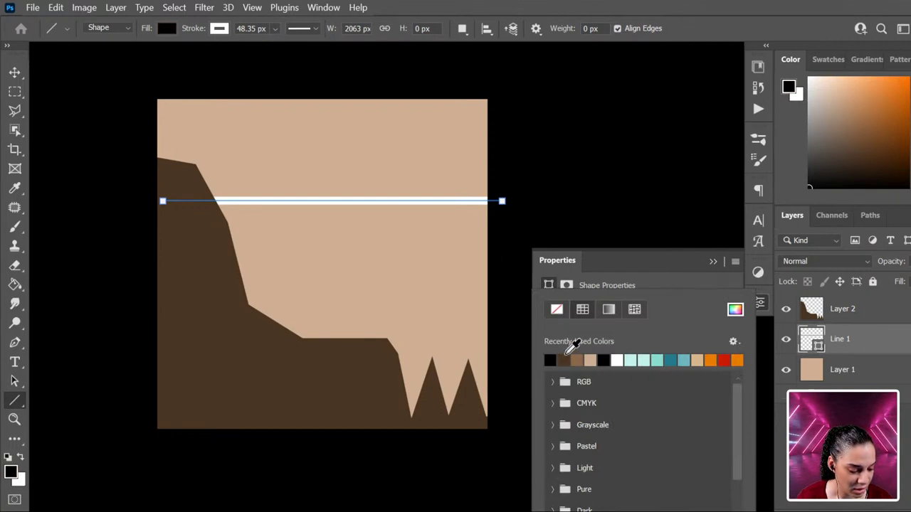
{"action": "left_click", "coordinate": [701, 271]}
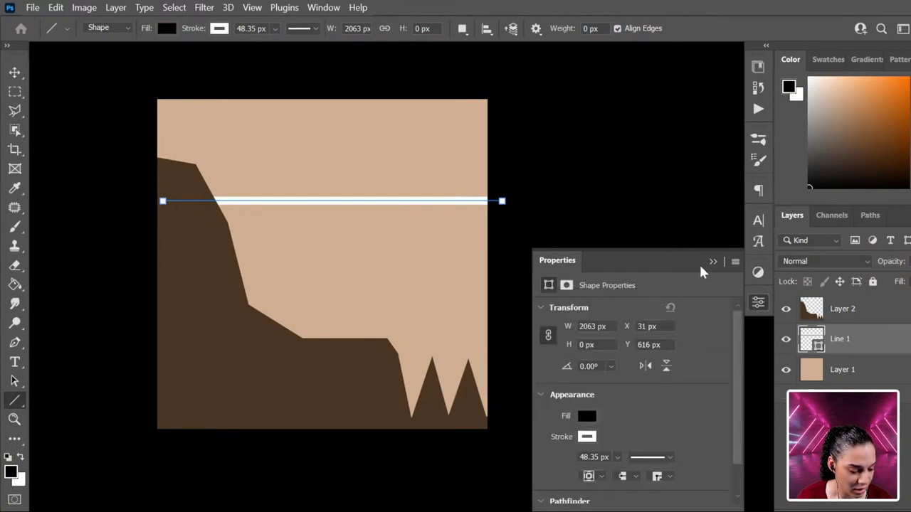
- Change the line's stroke color to black and its stroke width to 15.6 px
{"action": "left_click", "coordinate": [586, 436]}
{"action": "left_click", "coordinate": [556, 310]}
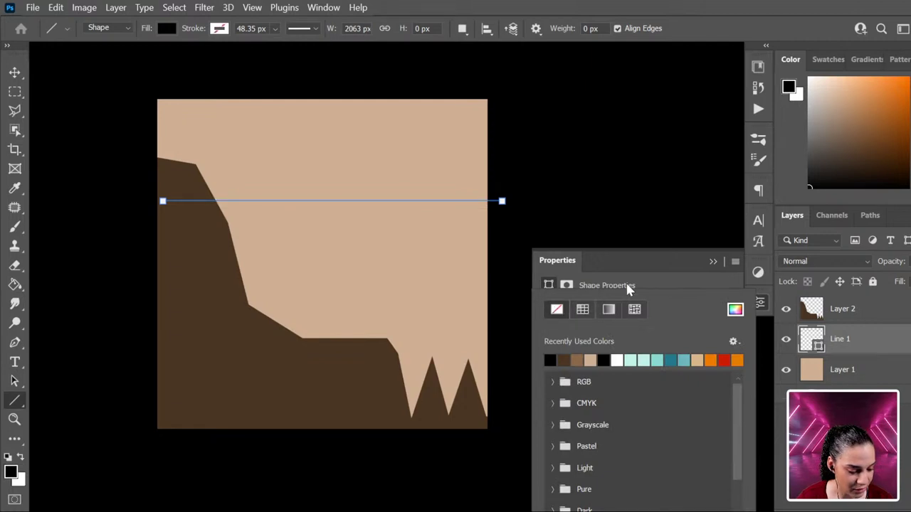
{"action": "left_click", "coordinate": [550, 360]}
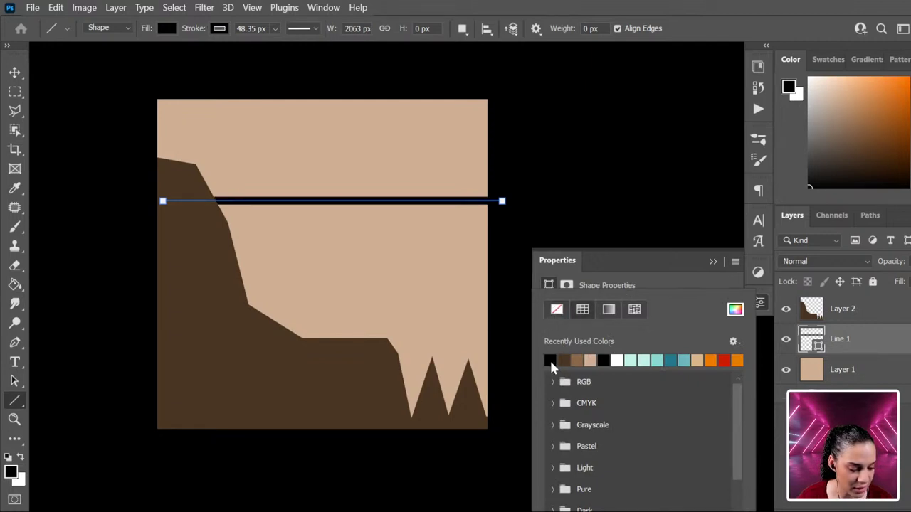
{"action": "left_click", "coordinate": [636, 267]}
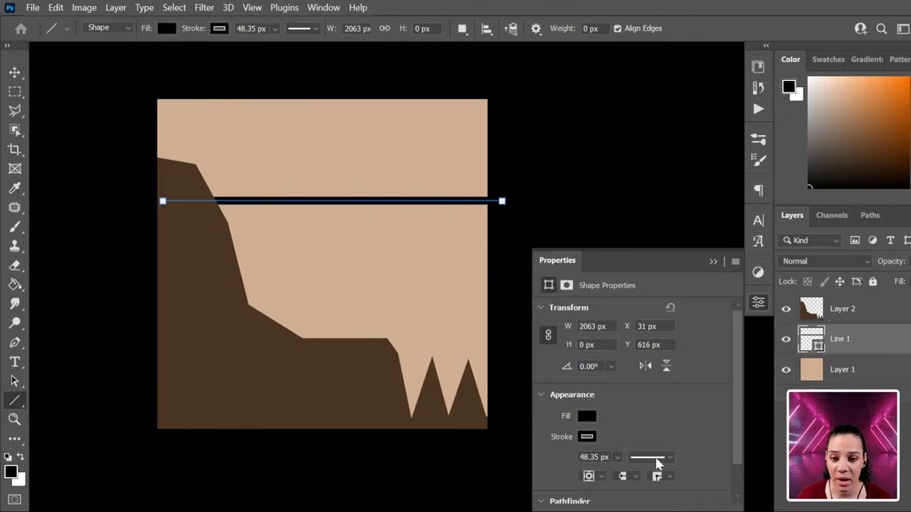
{"action": "left_click", "coordinate": [617, 457]}
{"action": "left_click_drag", "start_coordinate": [626, 479], "coordinate": [621, 480]}
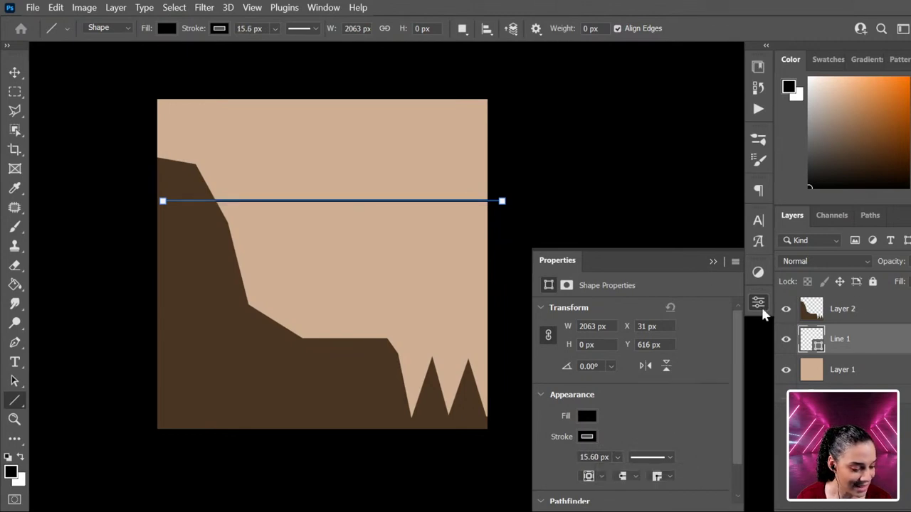
{"action": "left_click", "coordinate": [879, 313]}
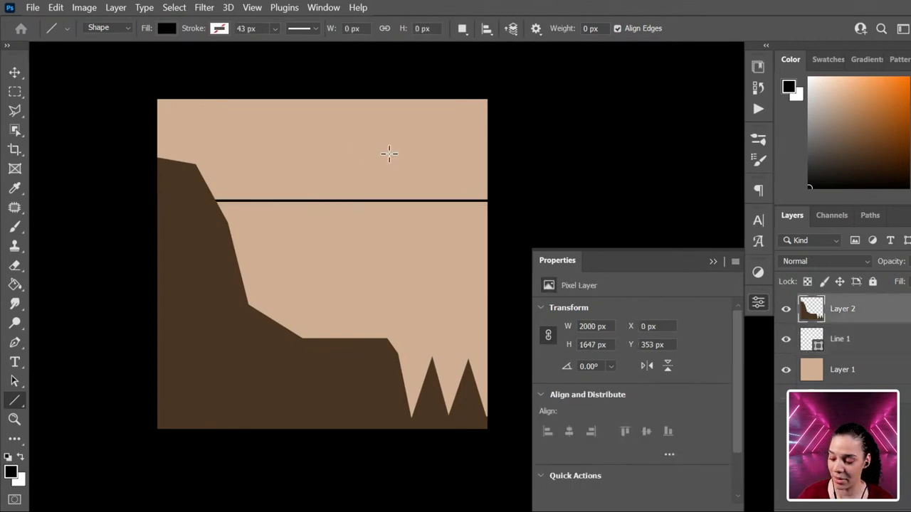
{"action": "key", "text": "ctrl+t"}
{"action": "key", "text": "Return"}
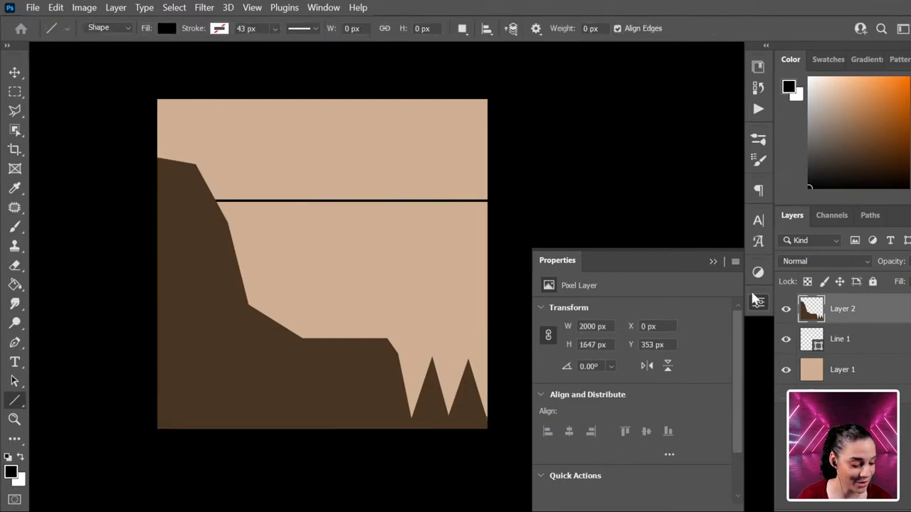
- Transform Line 1: raise it to Y 329.5 px, just above the seafloor's peak, and extend it past the canvas's left edge to 2417 px
{"action": "left_click", "coordinate": [906, 345]}
{"action": "key", "text": "ctrl+t"}
{"action": "left_click_drag", "start_coordinate": [397, 202], "coordinate": [394, 157]}
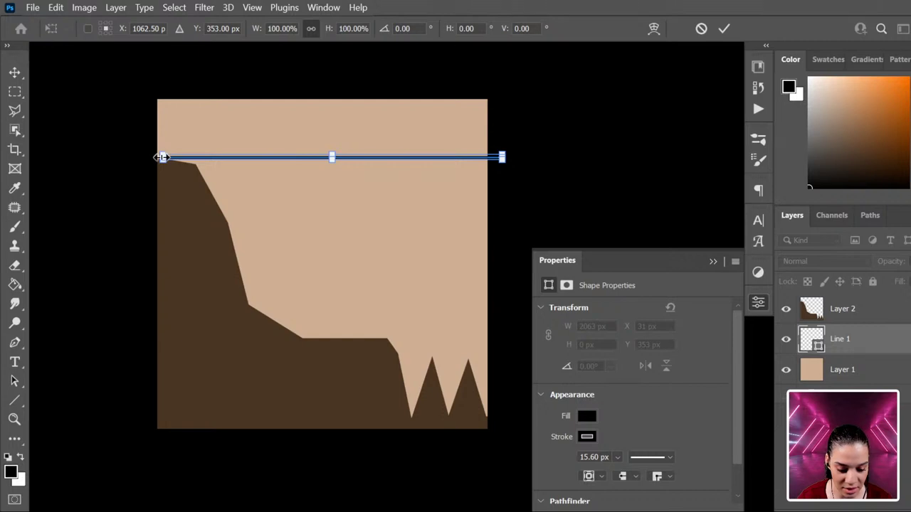
{"action": "left_click_drag", "start_coordinate": [163, 156], "coordinate": [104, 155]}
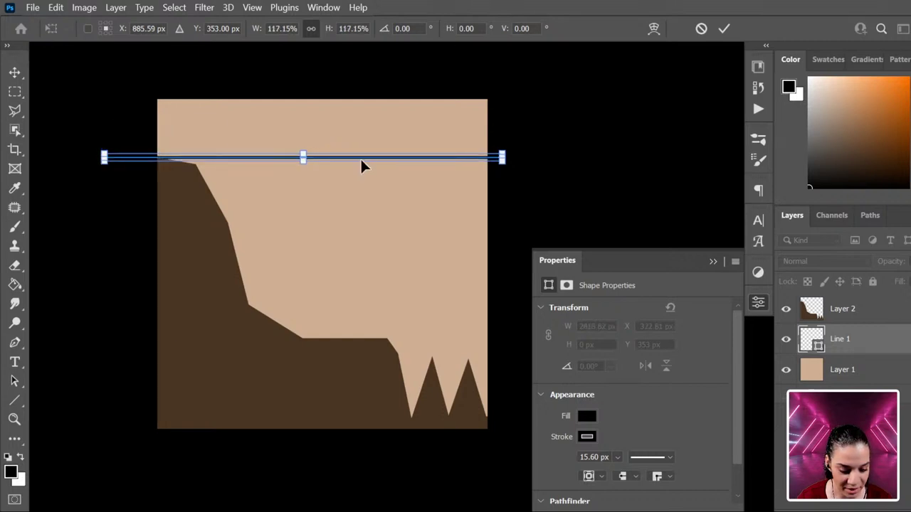
{"action": "left_click_drag", "start_coordinate": [359, 153], "coordinate": [360, 152]}
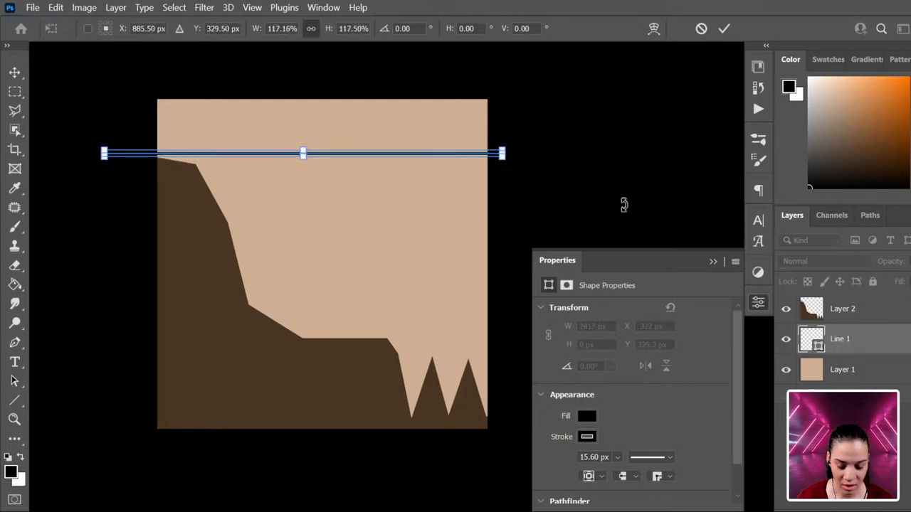
{"action": "key", "text": "Return"}
- Duplicate Line 1 and move the copy down to Y 401 px, at the break where the seafloor starts to drop
{"action": "key", "text": "ctrl+j"}
{"action": "key", "text": "ctrl+t"}
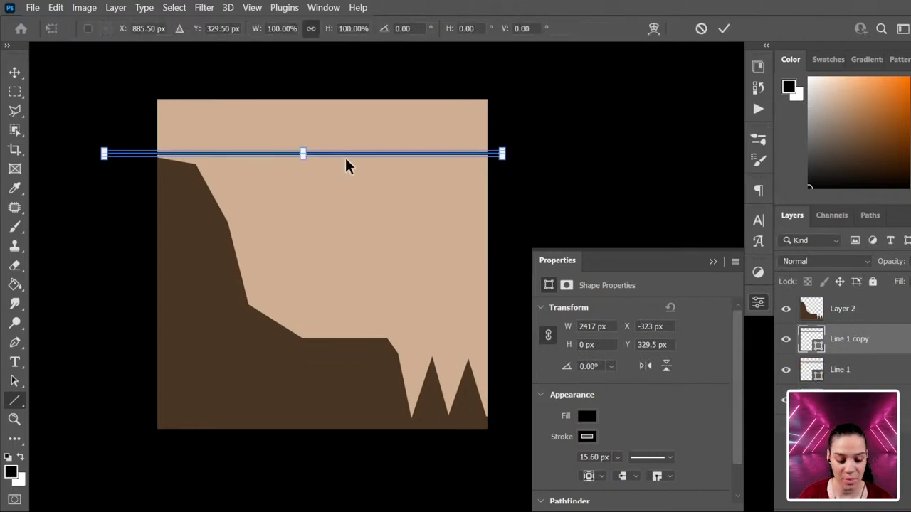
{"action": "left_click_drag", "start_coordinate": [359, 152], "coordinate": [362, 173]}
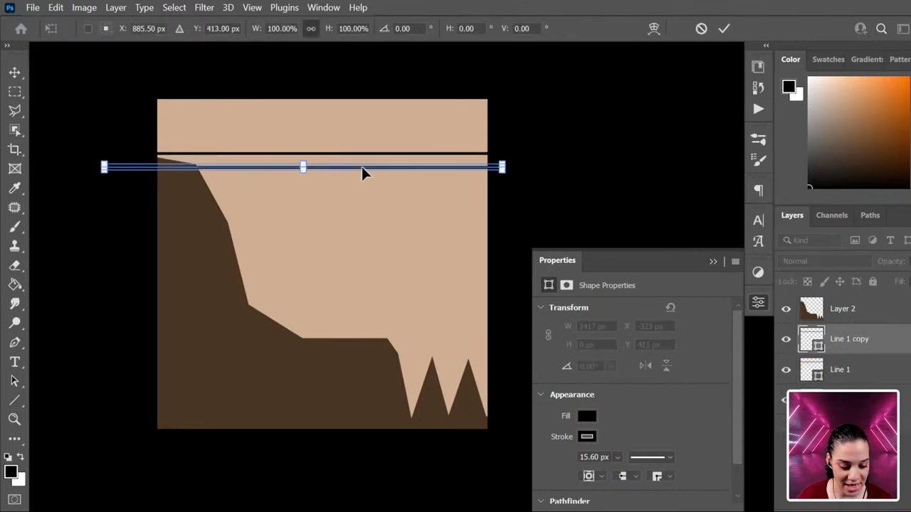
{"action": "key", "text": "Up"}
{"action": "key", "text": "Up"}
{"action": "key", "text": "Up"}
{"action": "key", "text": "Up"}
{"action": "key", "text": "Up"}
{"action": "key", "text": "Up"}
{"action": "key", "text": "Up"}
{"action": "key", "text": "Up"}
{"action": "key", "text": "Up"}
{"action": "key", "text": "Up"}
{"action": "key", "text": "Up"}
{"action": "key", "text": "Up"}
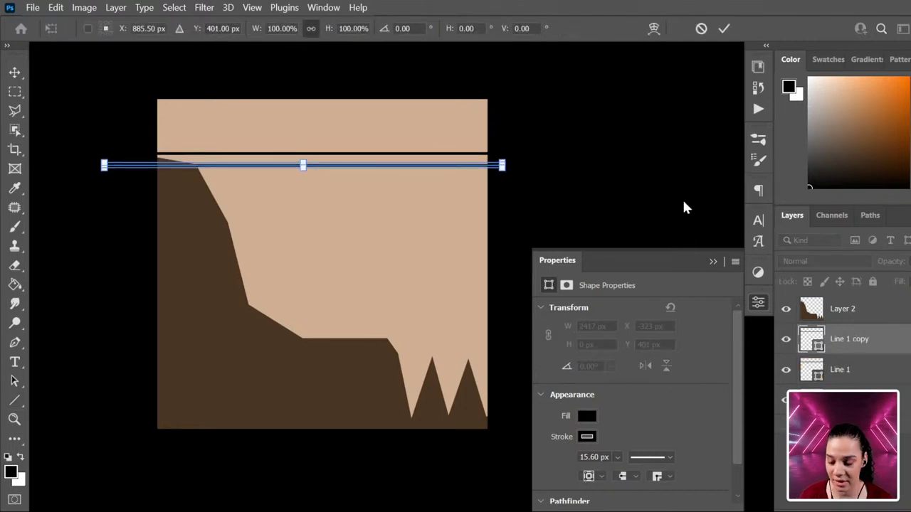
{"action": "key", "text": "Return"}
- Duplicate the second line and place the new copy lower on the upper slope, at Y 557 px
{"action": "key", "text": "ctrl+j"}
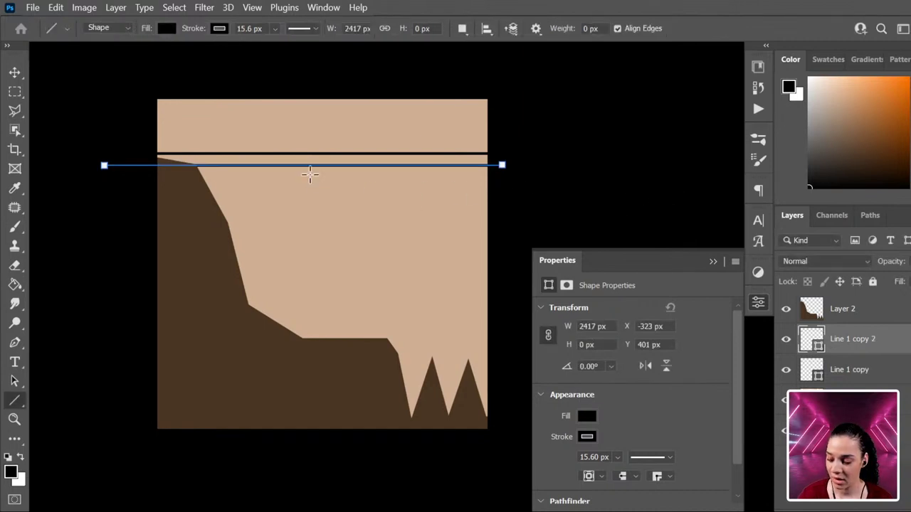
{"action": "key", "text": "ctrl+t"}
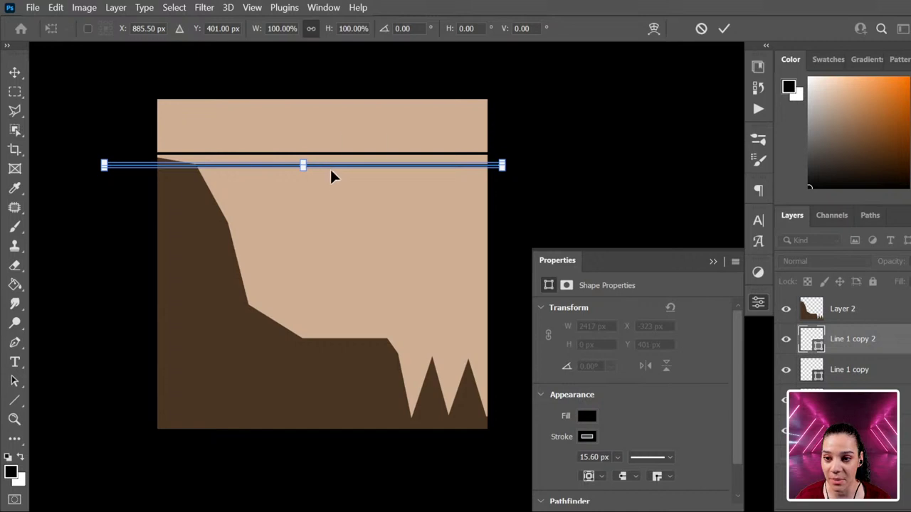
{"action": "left_click_drag", "start_coordinate": [330, 167], "coordinate": [332, 220]}
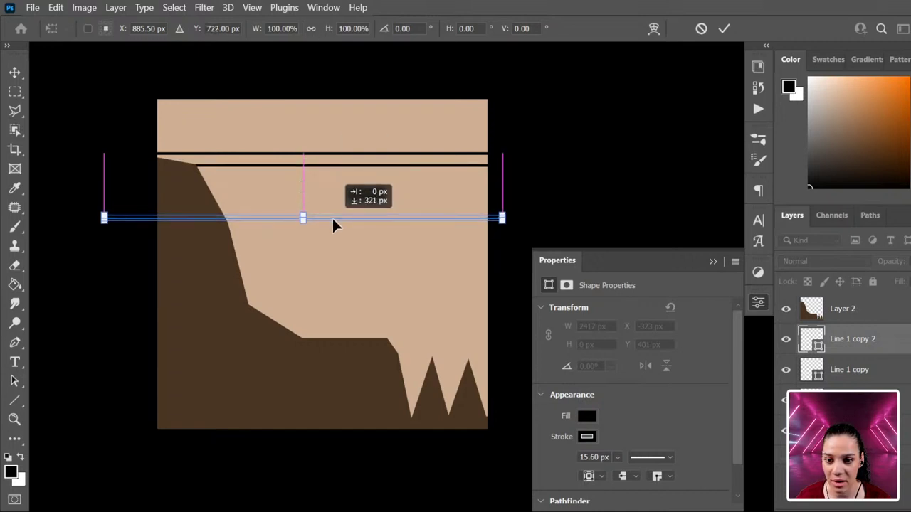
{"action": "left_click_drag", "start_coordinate": [334, 220], "coordinate": [334, 191]}
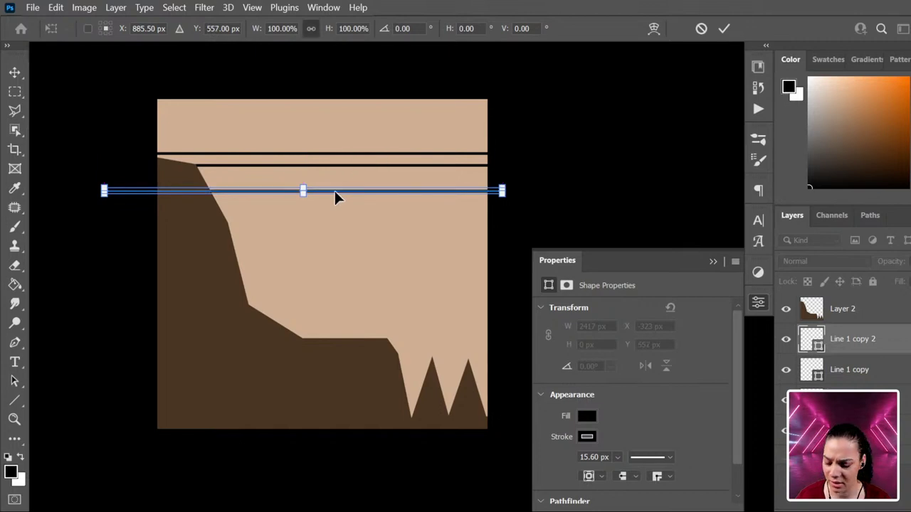
{"action": "key", "text": "Return"}
- Duplicate the third line twice, placing one copy across the middle of the steep slope and the other along the flat shelf at Y 1460 px
{"action": "key", "text": "ctrl+alt+t"}
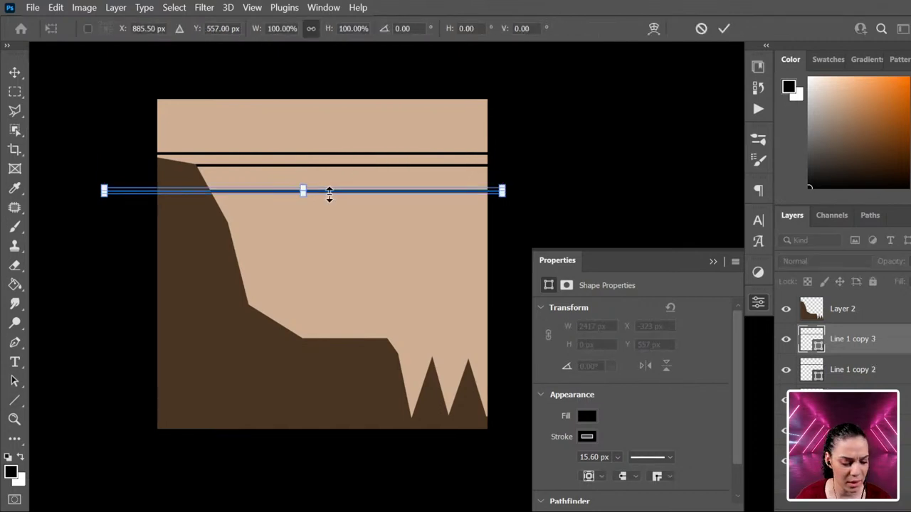
{"action": "left_click_drag", "start_coordinate": [331, 192], "coordinate": [374, 341]}
{"action": "key", "text": "Return"}
{"action": "key", "text": "ctrl+alt+t"}
{"action": "key", "text": "ctrl+z"}
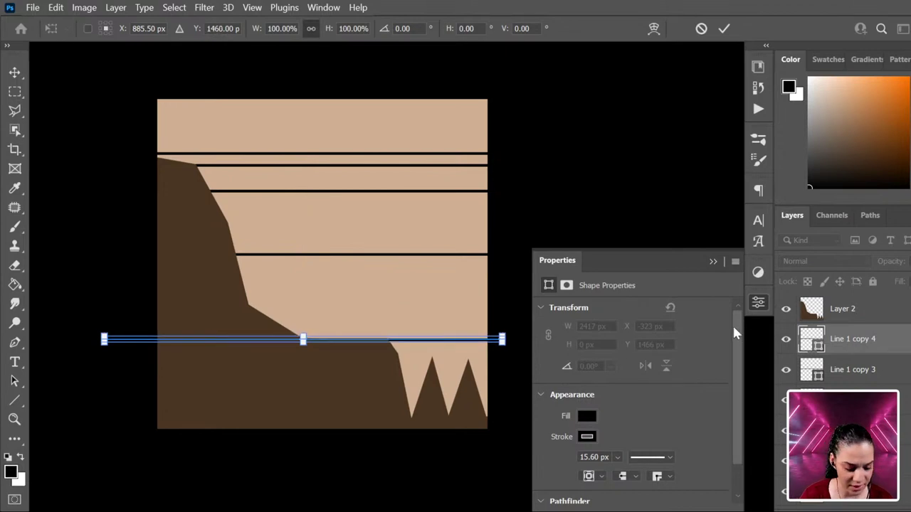
{"action": "key", "text": "Return"}
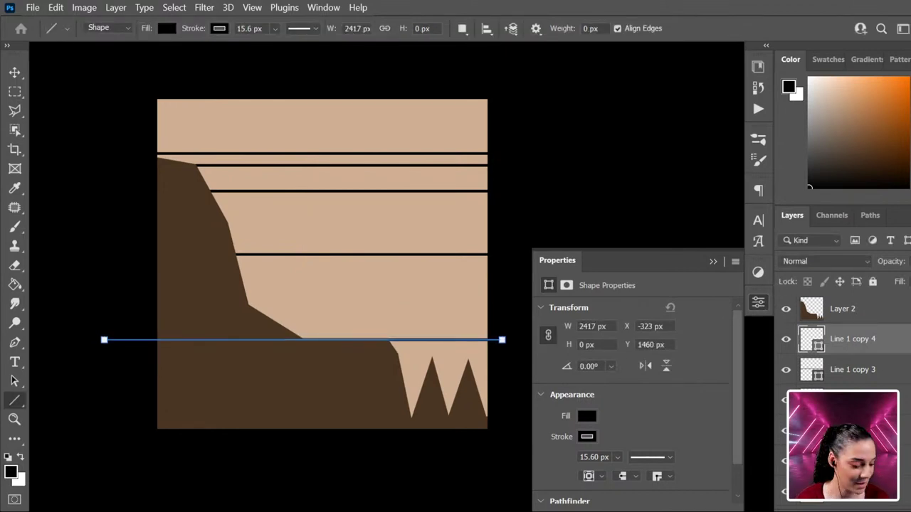
- Add an empty layer between Line 1 copy 4 and Layer 2, and set the foreground color to the palest mint of Color Theme 3
{"action": "left_click", "coordinate": [880, 315]}
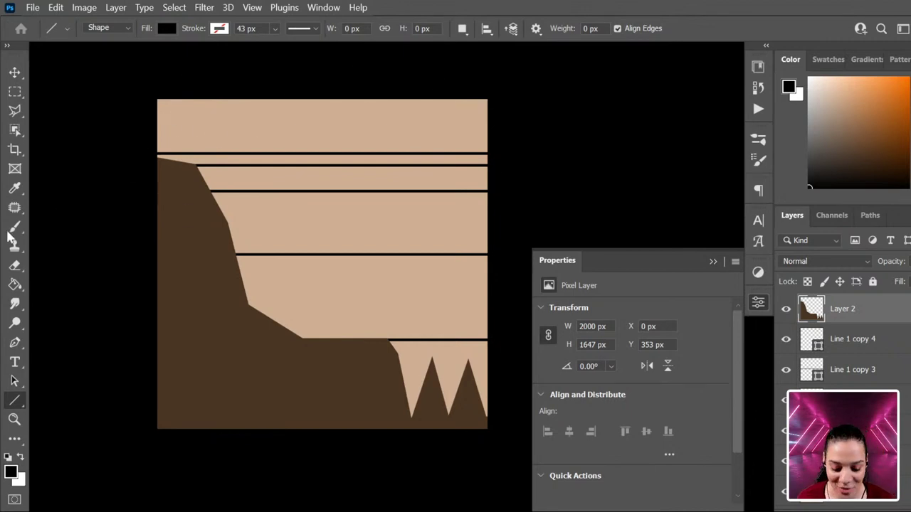
{"action": "left_click", "coordinate": [890, 340]}
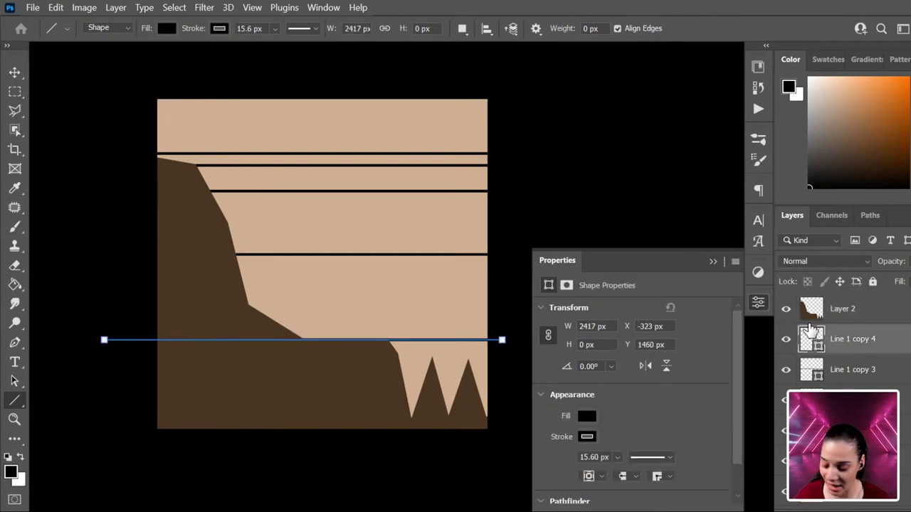
{"action": "key", "text": "ctrl+shift+alt+n"}
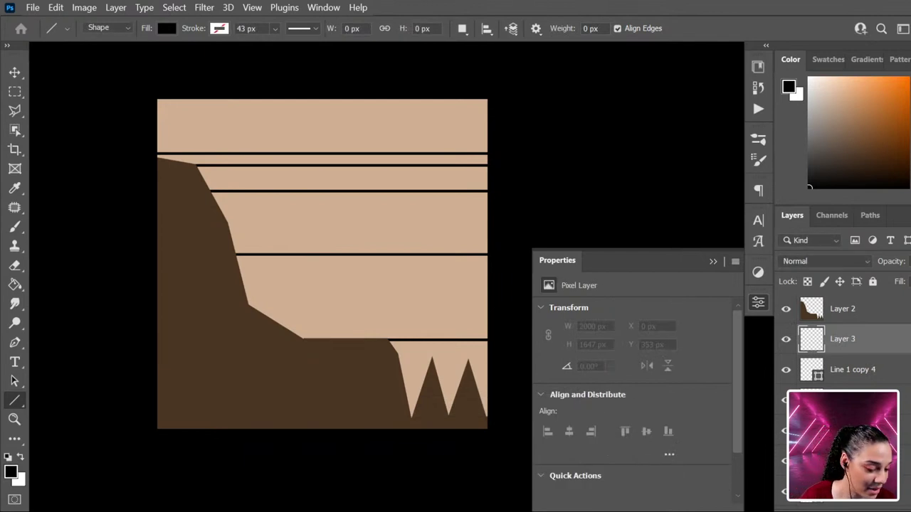
{"action": "left_click", "coordinate": [758, 66]}
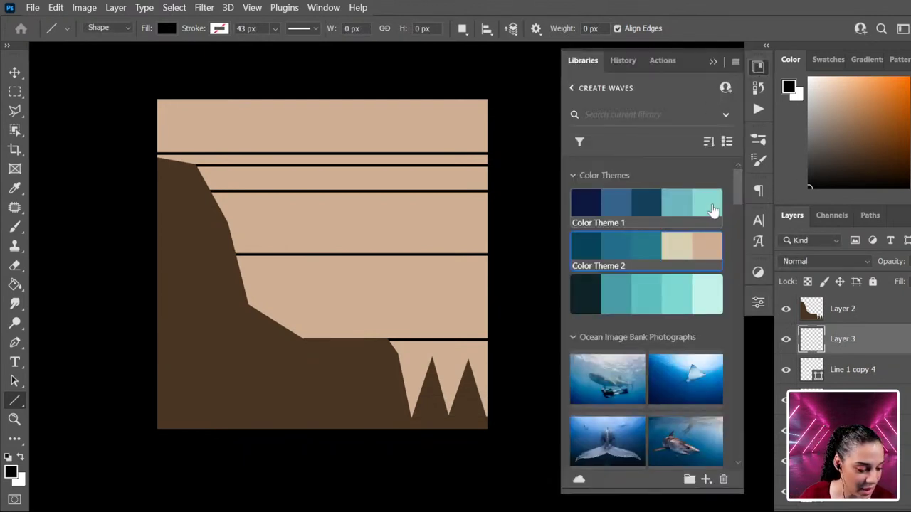
{"action": "left_click", "coordinate": [708, 296]}
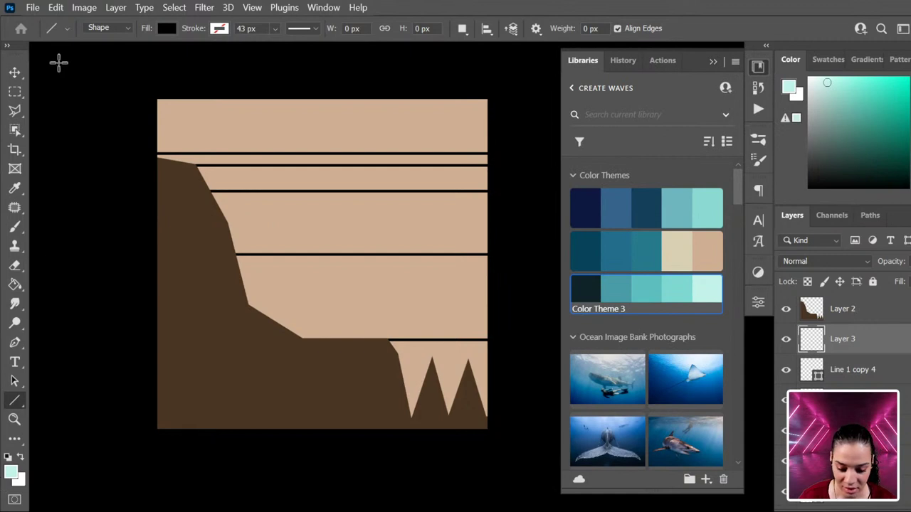
- Draw a rectangle about 2404 by 496 px with the Rectangle Tool, covering the canvas area above the first line
{"action": "right_click", "coordinate": [14, 400]}
{"action": "left_click", "coordinate": [71, 399]}
{"action": "left_click_drag", "start_coordinate": [127, 71], "coordinate": [524, 153]}
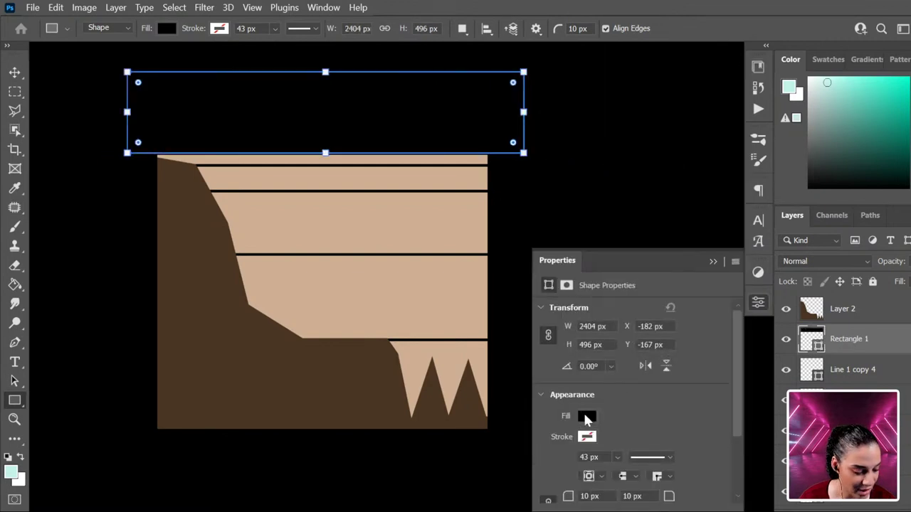
- Fill the rectangle above the first line with the pale mint from the recently used colors
{"action": "left_click", "coordinate": [586, 418]}
{"action": "left_click", "coordinate": [550, 360]}
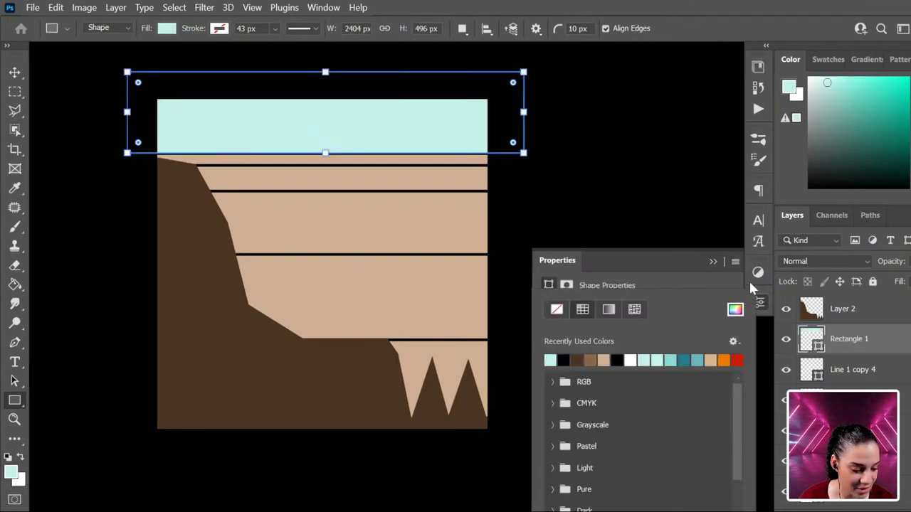
{"action": "left_click", "coordinate": [760, 302]}
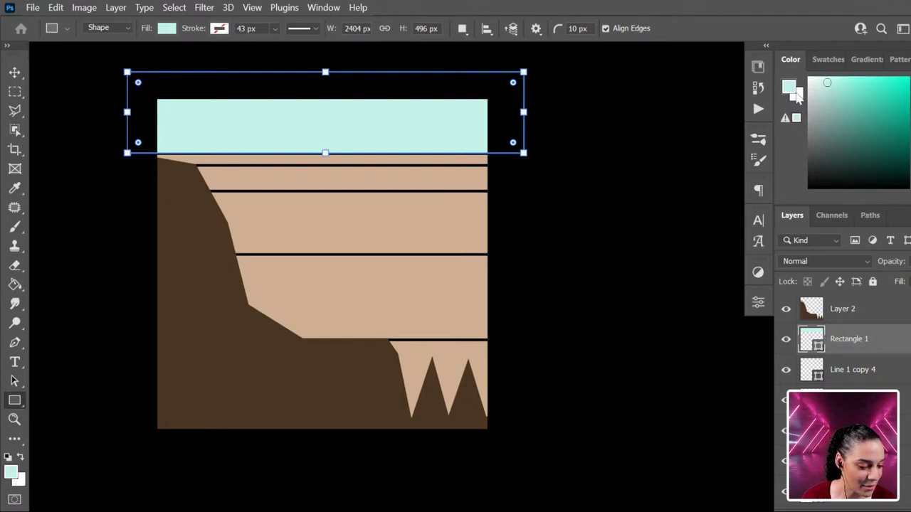
- Duplicate the mint rectangle and resize the copy to 72 px high so it fits between the first and second lines
{"action": "key", "text": "ctrl+j"}
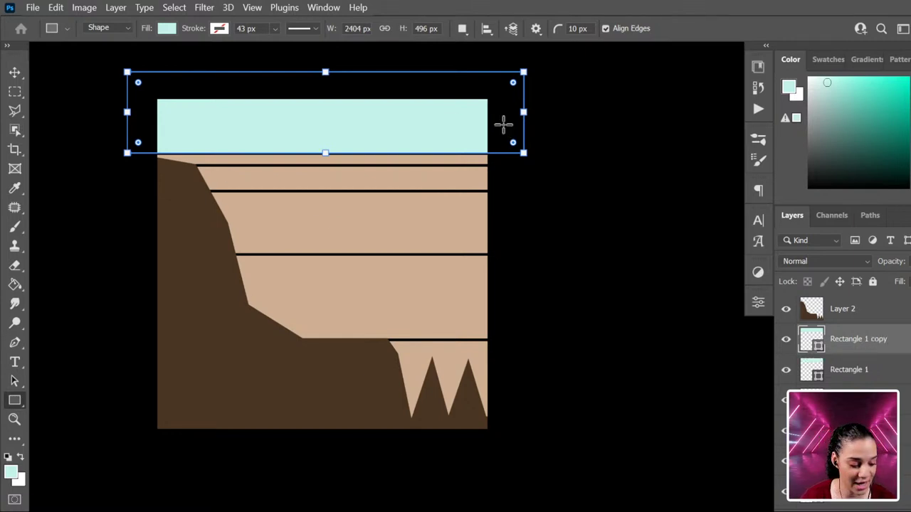
{"action": "key", "text": "ctrl+t"}
{"action": "left_click_drag", "start_coordinate": [327, 71], "coordinate": [320, 326]}
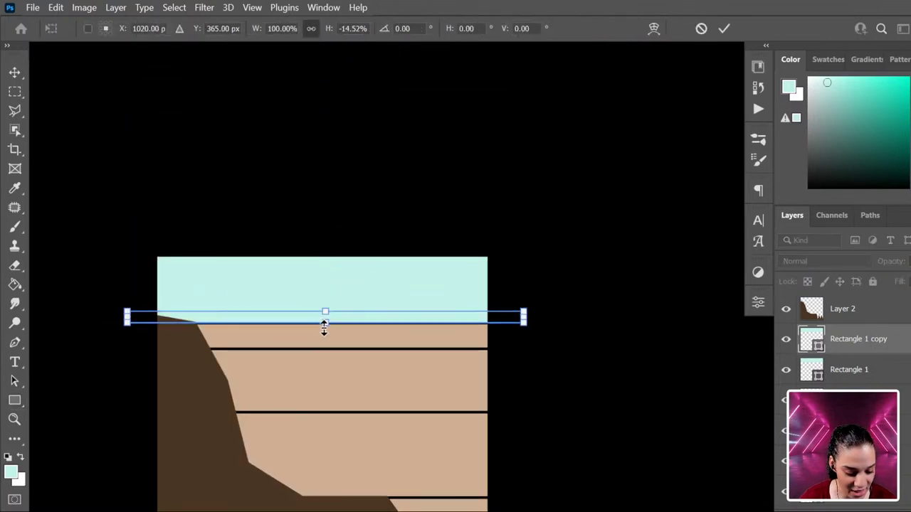
{"action": "key", "text": "Return"}
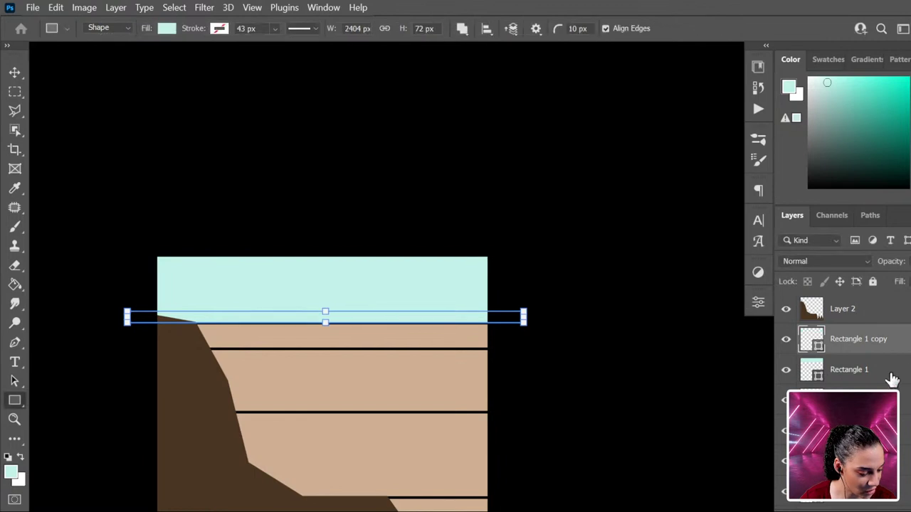
- Move both rectangle layers beneath the black line layers, and group all the line layers
{"action": "scroll", "coordinate": [897, 346], "scroll_direction": "down", "scroll_amount": 2}
{"action": "scroll", "coordinate": [854, 341], "scroll_direction": "down", "scroll_amount": 1}
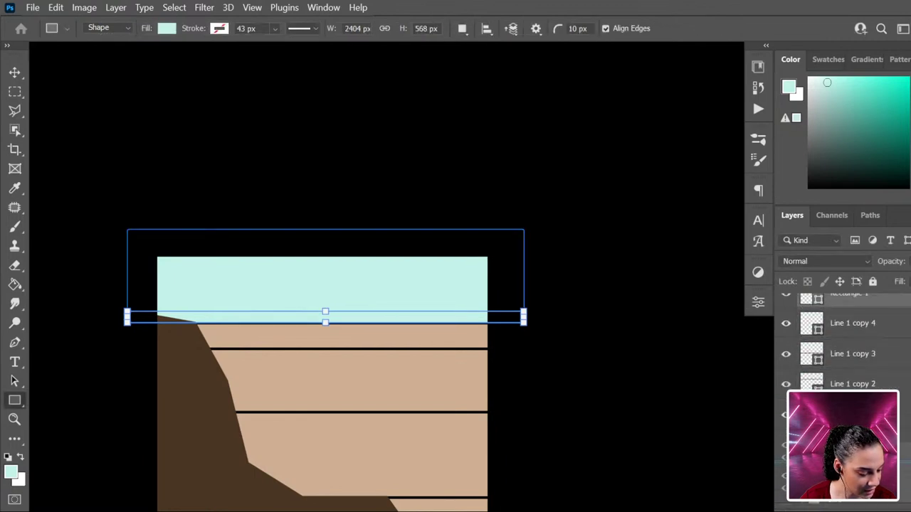
{"action": "left_click", "coordinate": [877, 380]}
{"action": "scroll", "coordinate": [876, 362], "scroll_direction": "up", "scroll_amount": 2}
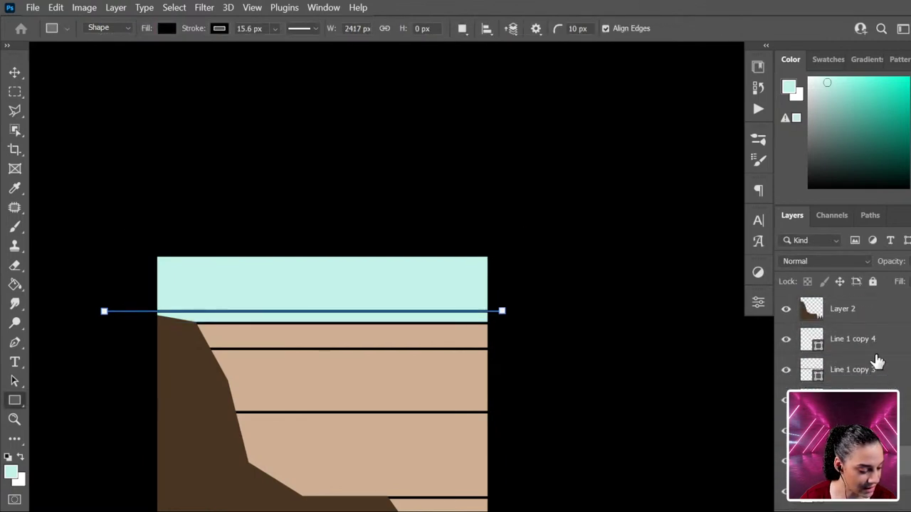
{"action": "left_click", "coordinate": [875, 340], "text": "shift"}
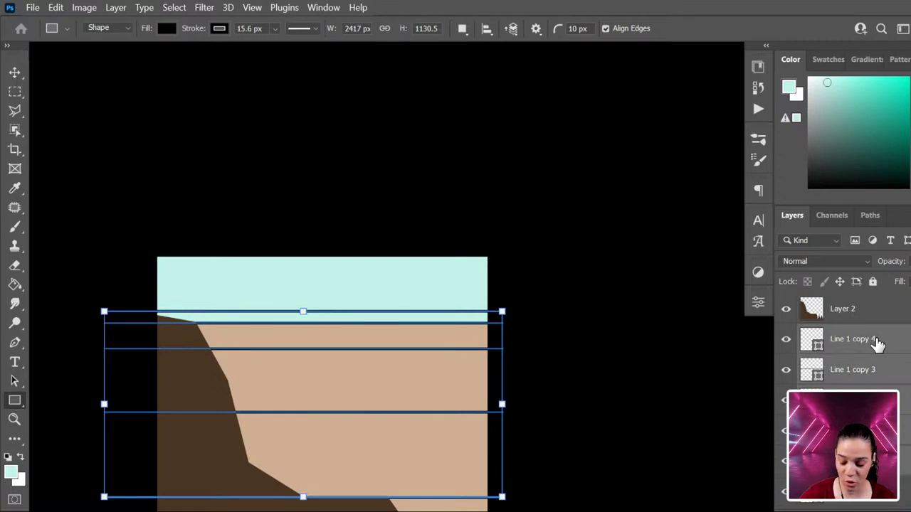
{"action": "key", "text": "ctrl+g"}
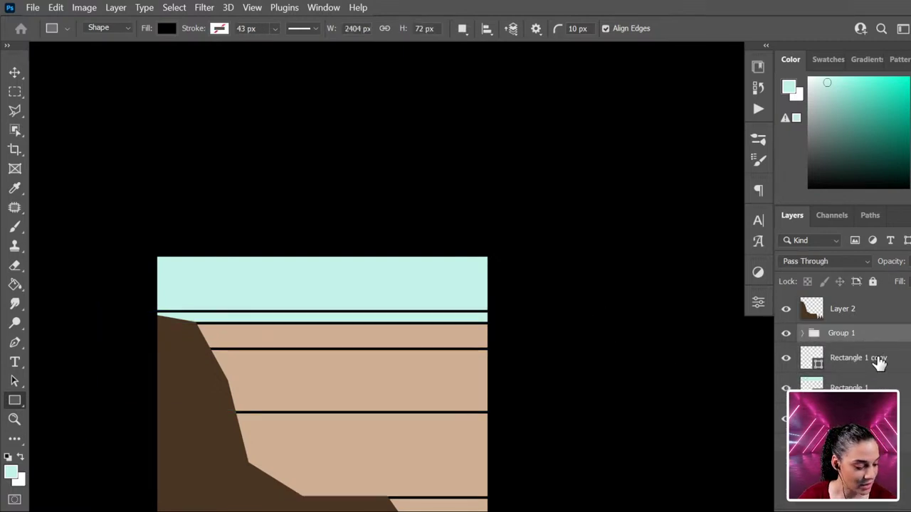
- Fill the narrow band between the first and second lines with the light blue-teal from the recently used colors
{"action": "left_click", "coordinate": [877, 361]}
{"action": "left_click", "coordinate": [171, 30]}
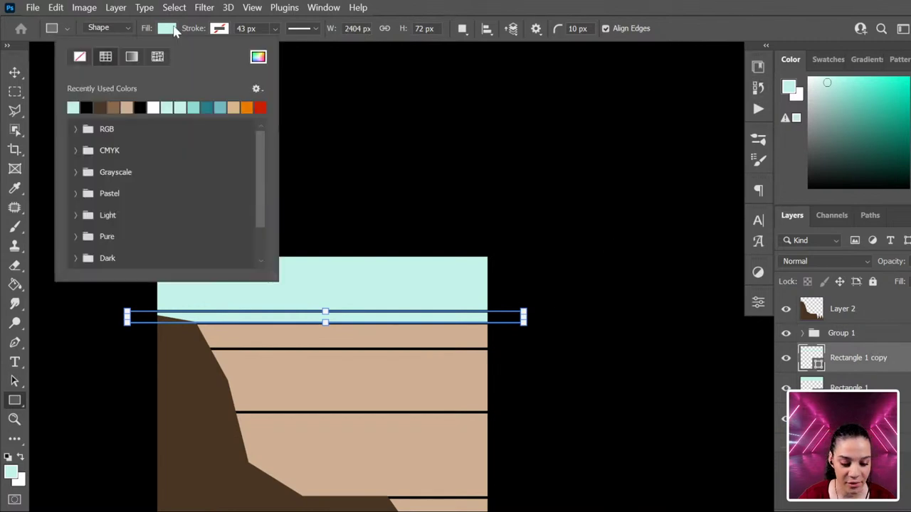
{"action": "left_click", "coordinate": [221, 107]}
{"action": "left_click", "coordinate": [892, 355]}
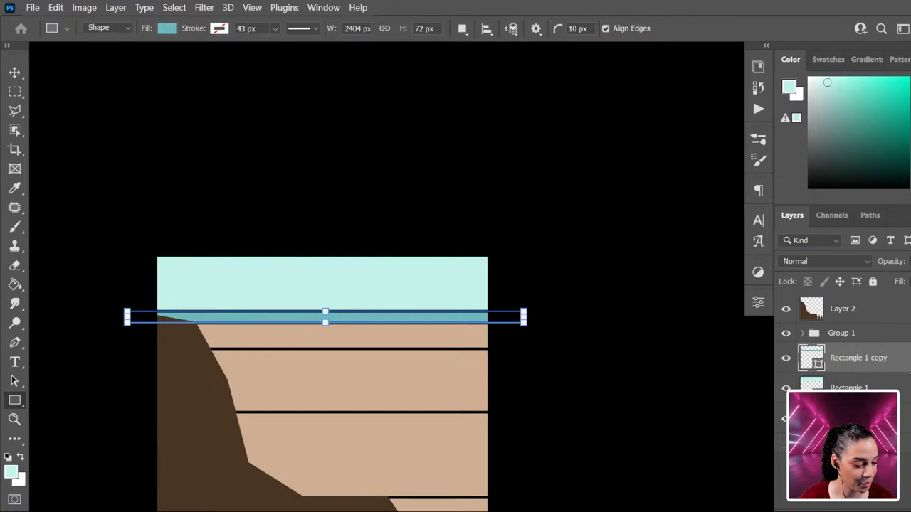
{"action": "left_click", "coordinate": [899, 389]}
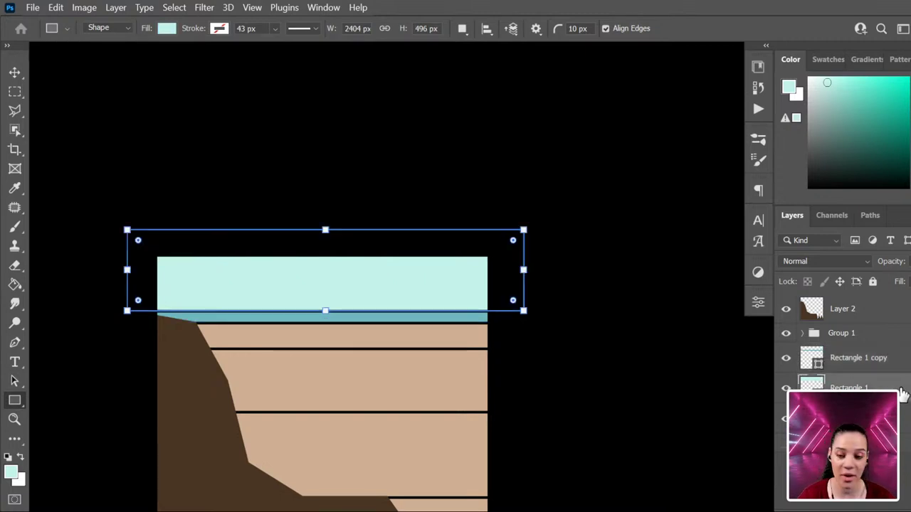
{"action": "left_click", "coordinate": [886, 358]}
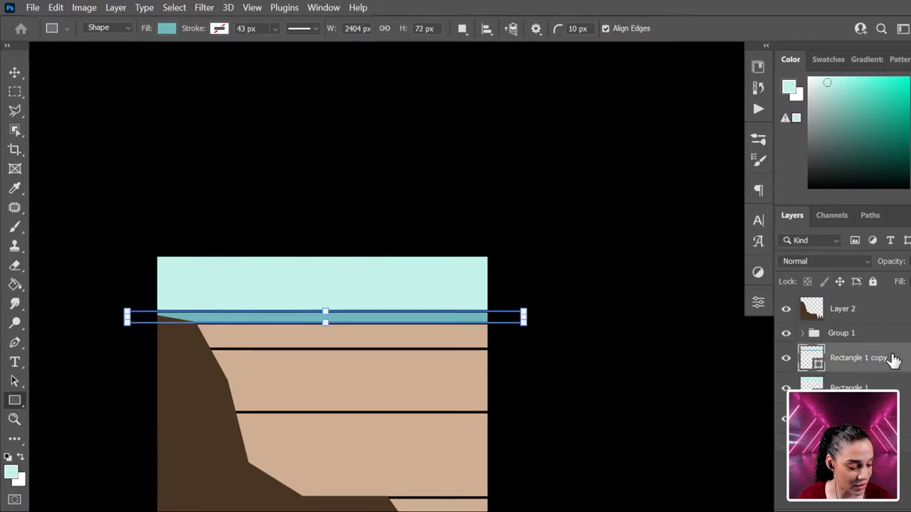
{"action": "left_click", "coordinate": [905, 390]}
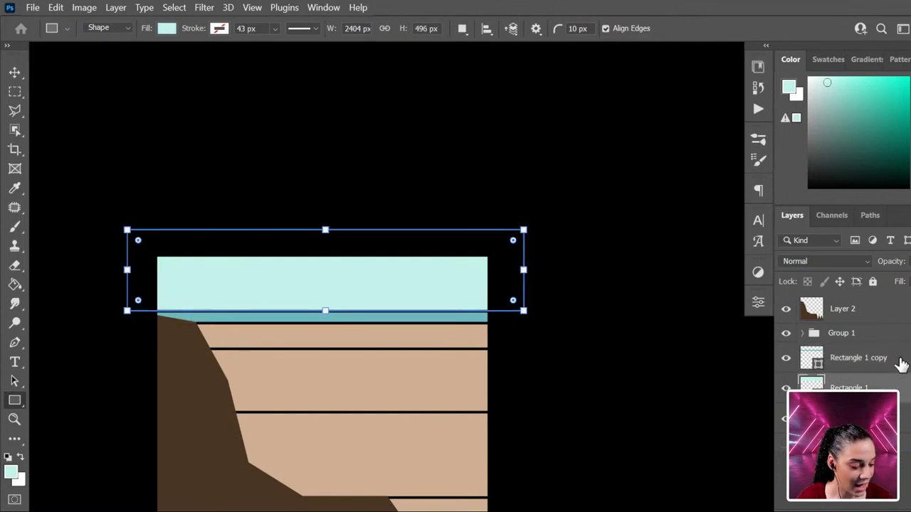
{"action": "left_click", "coordinate": [901, 363]}
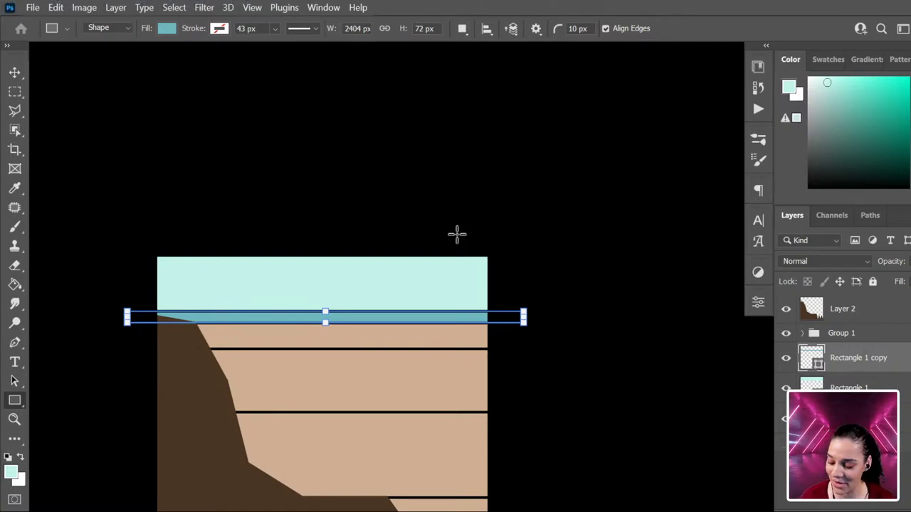
- Duplicate the narrow blue-teal band and fit the copy between the second and third lines at 156 px high
{"action": "key", "text": "Return"}
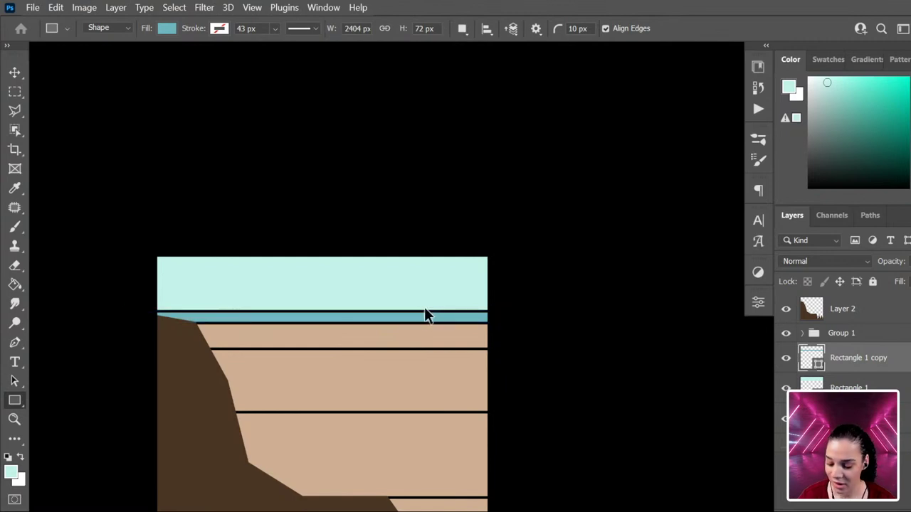
{"action": "key", "text": "ctrl+j"}
{"action": "key", "text": "ctrl+t"}
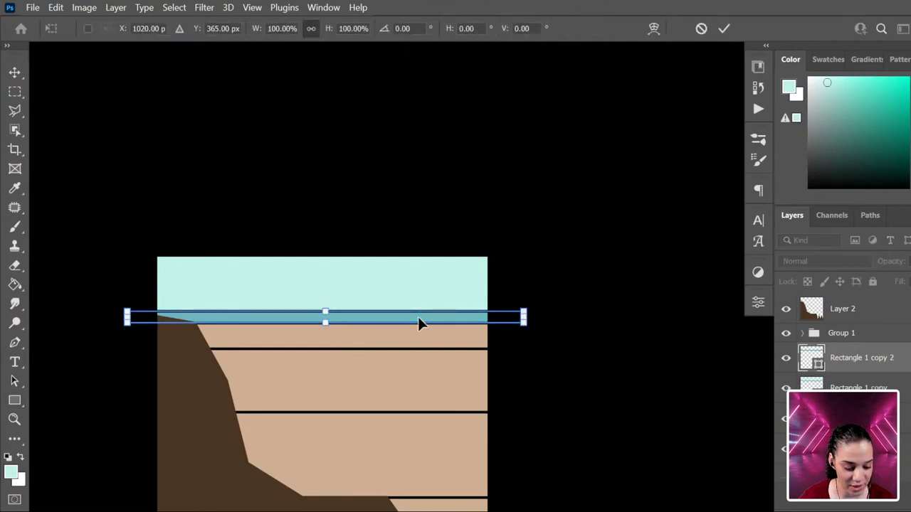
{"action": "left_click_drag", "start_coordinate": [419, 321], "coordinate": [419, 333]}
{"action": "left_click_drag", "start_coordinate": [325, 335], "coordinate": [325, 349]}
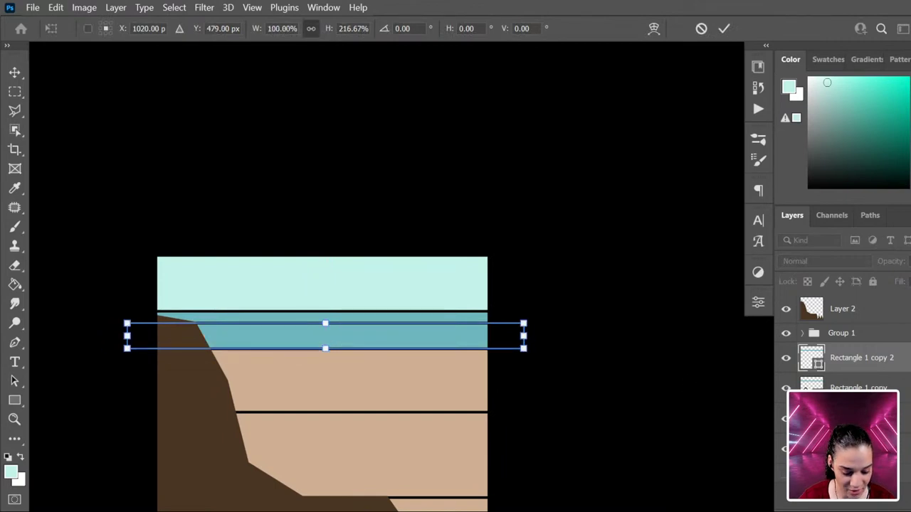
{"action": "key", "text": "Return"}
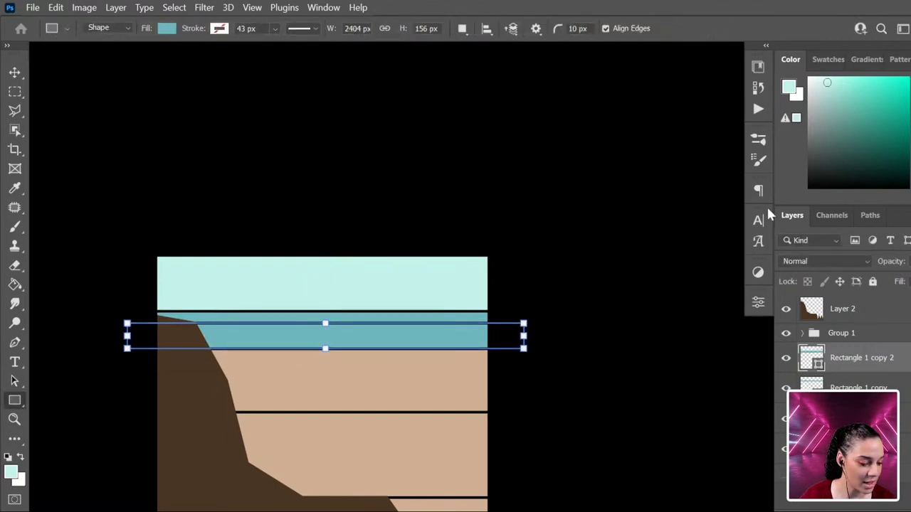
- Fill the band between the second and third lines with the second swatch, medium teal, of Color Theme 3 in the Create Waves library
{"action": "left_click", "coordinate": [166, 30]}
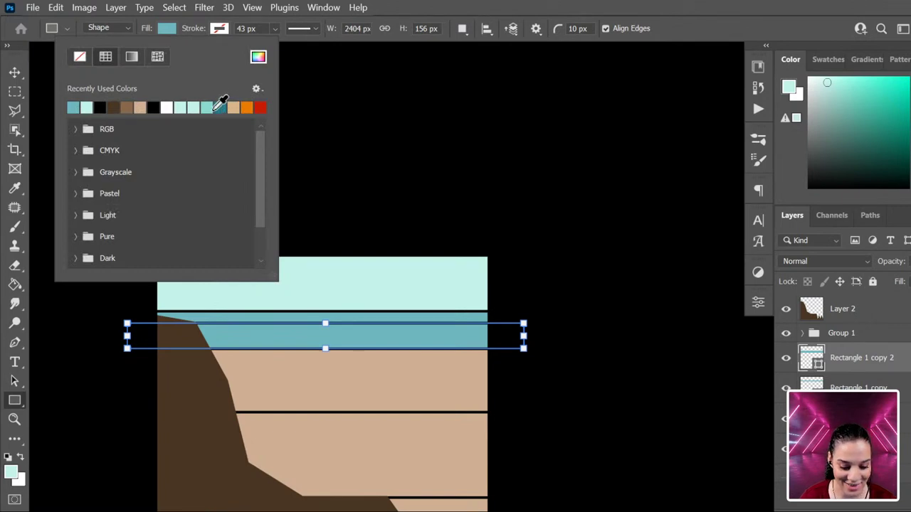
{"action": "left_click", "coordinate": [758, 67]}
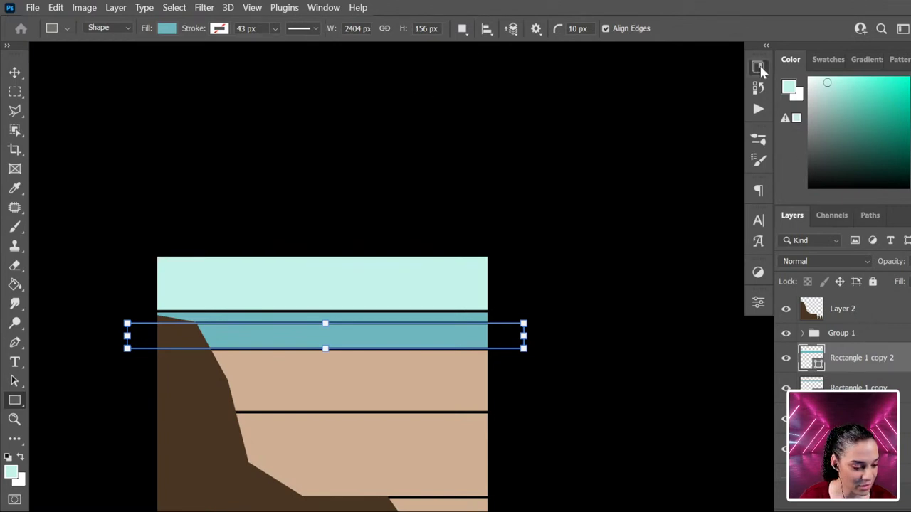
{"action": "left_click", "coordinate": [759, 68]}
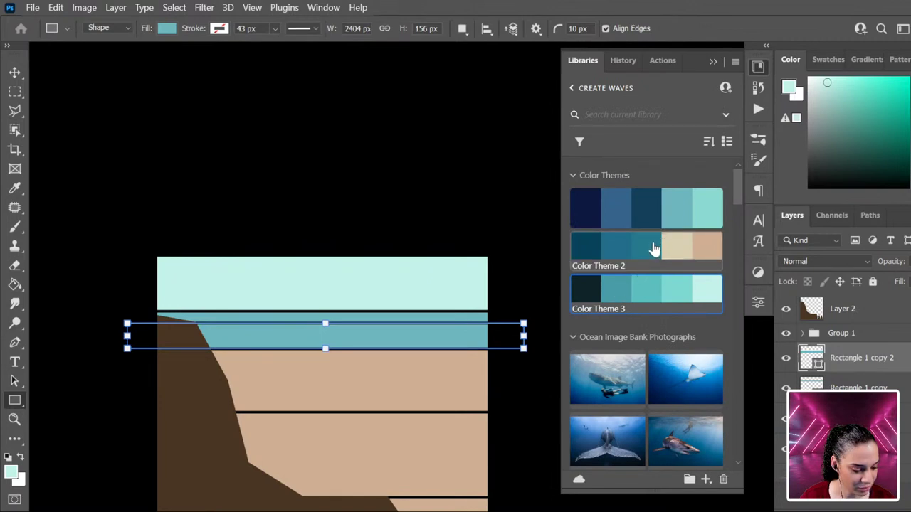
{"action": "left_click", "coordinate": [617, 294]}
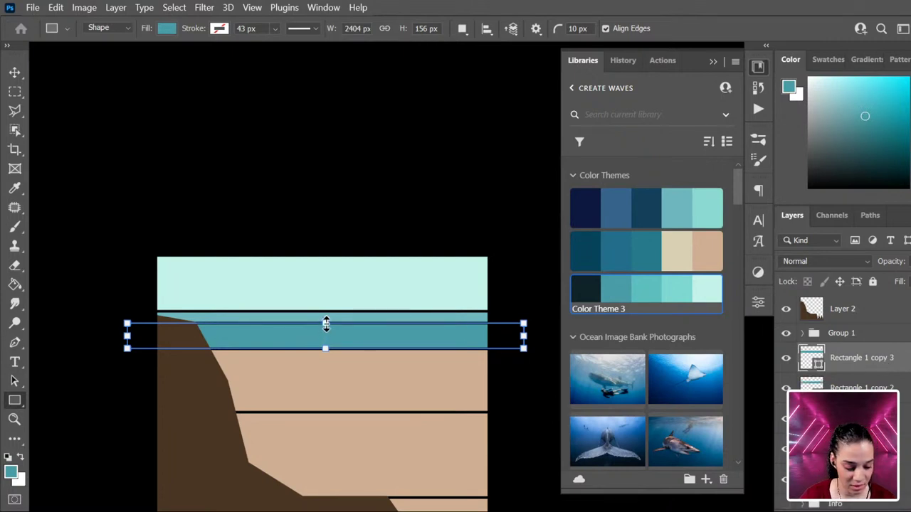
- Duplicate the medium teal band, fit the copy between the third and fourth lines at 384 px high, and fill it with Color Theme 2's darker teal
{"action": "left_click_drag", "start_coordinate": [325, 324], "coordinate": [321, 416]}
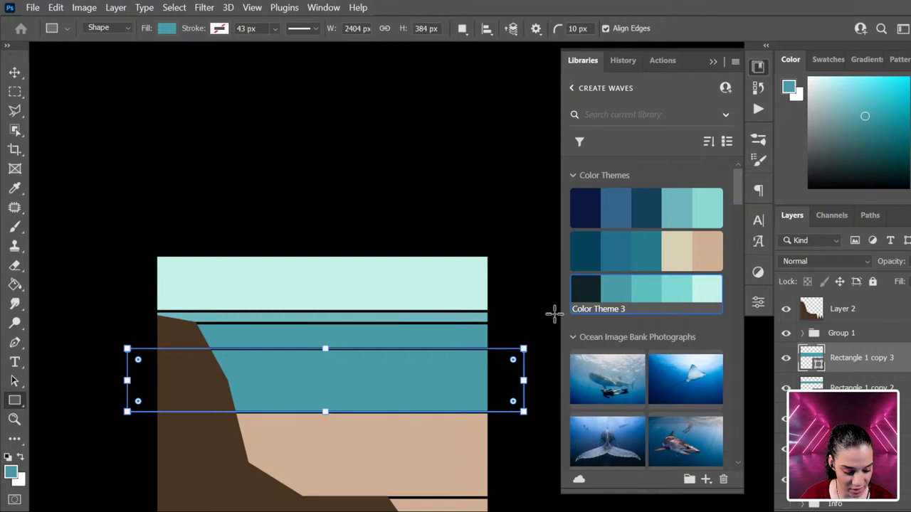
{"action": "key", "text": "Return"}
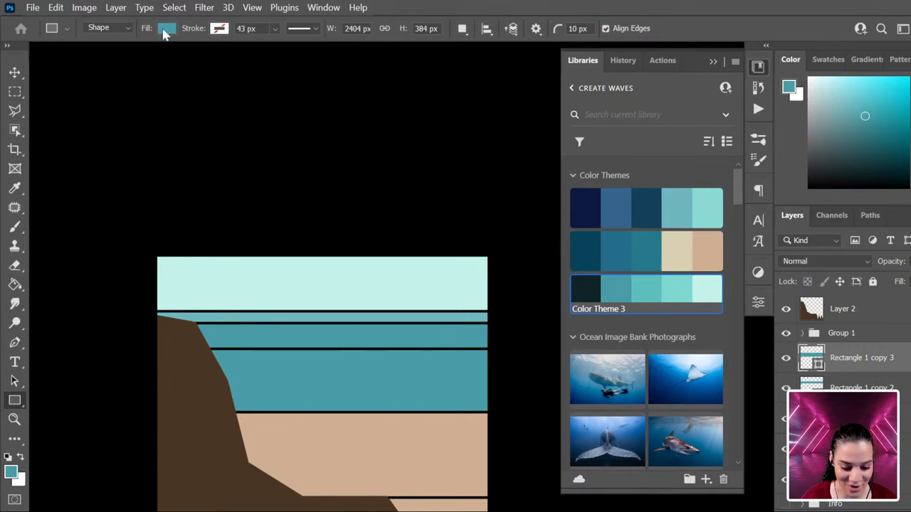
{"action": "left_click", "coordinate": [650, 260]}
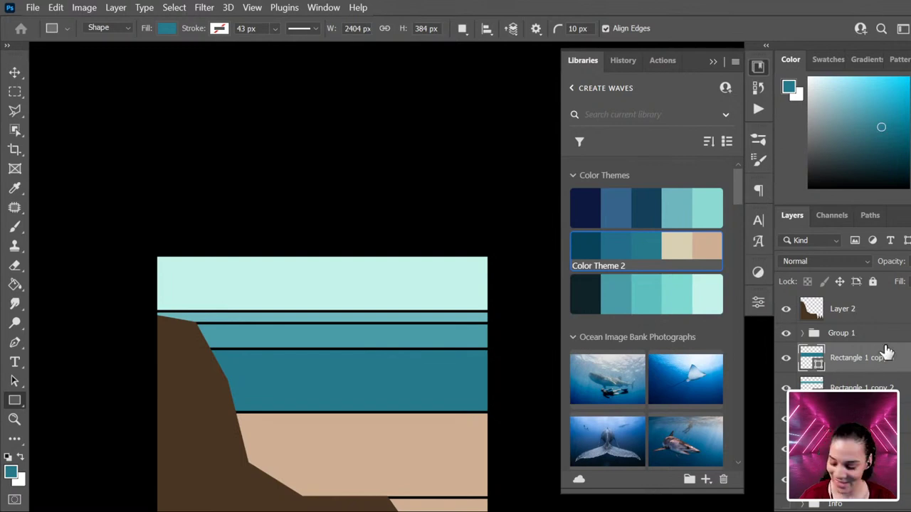
- Duplicate the darker teal band and fit the copy between the fourth and fifth lines at 519 px high
{"action": "key", "text": "ctrl+j"}
{"action": "key", "text": "ctrl+t"}
{"action": "left_click_drag", "start_coordinate": [325, 349], "coordinate": [374, 235]}
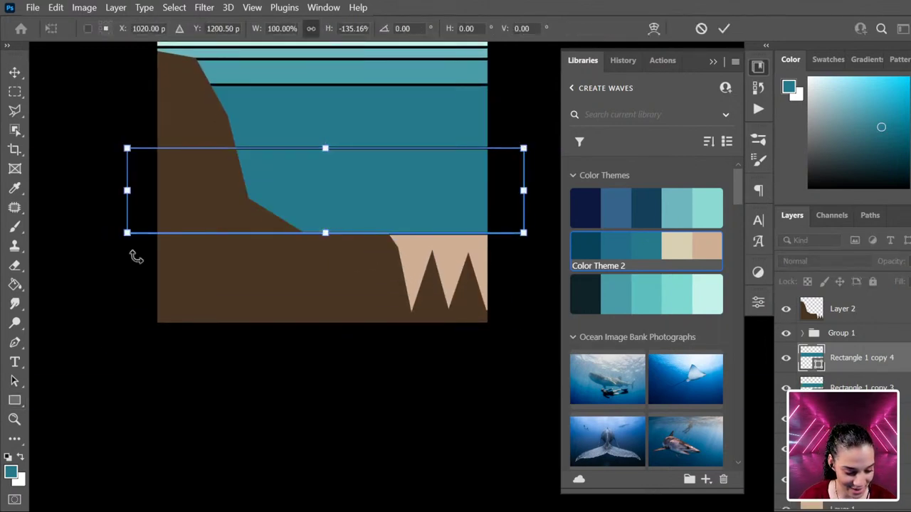
{"action": "key", "text": "Return"}
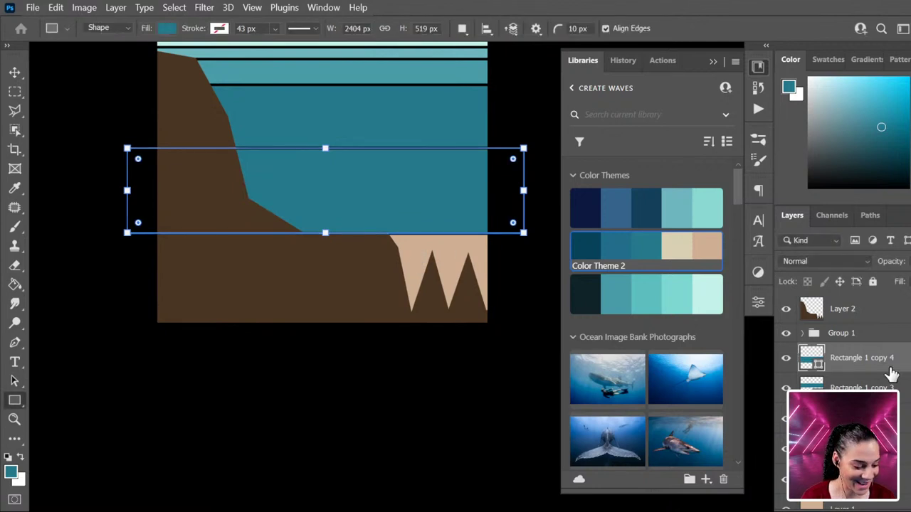
- Fill the band between the fourth and fifth lines with the dark blue #074259 of Color Theme 2
{"action": "left_click", "coordinate": [901, 391]}
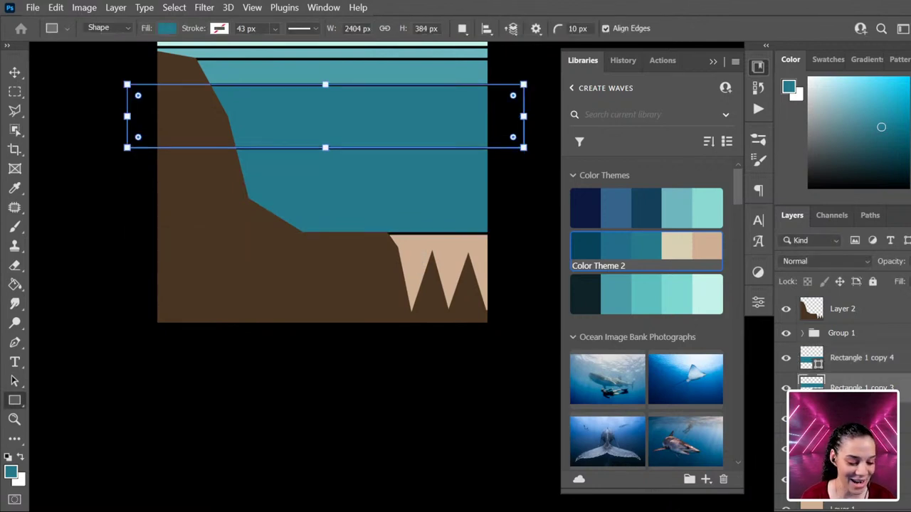
{"action": "left_click", "coordinate": [905, 363]}
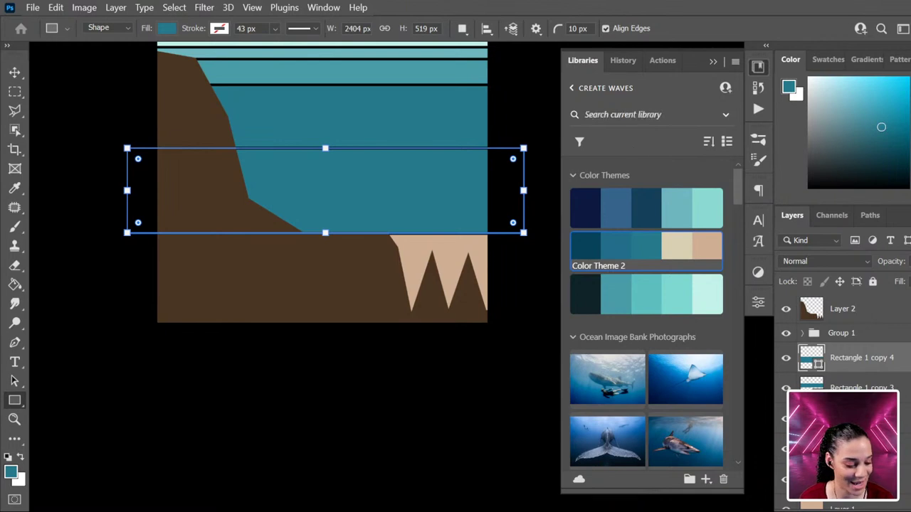
{"action": "left_click", "coordinate": [588, 255]}
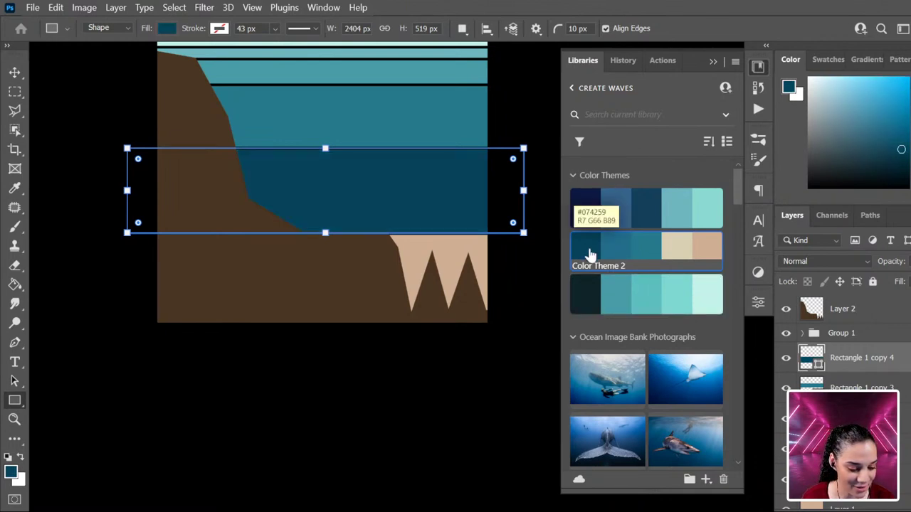
{"action": "left_click", "coordinate": [651, 256]}
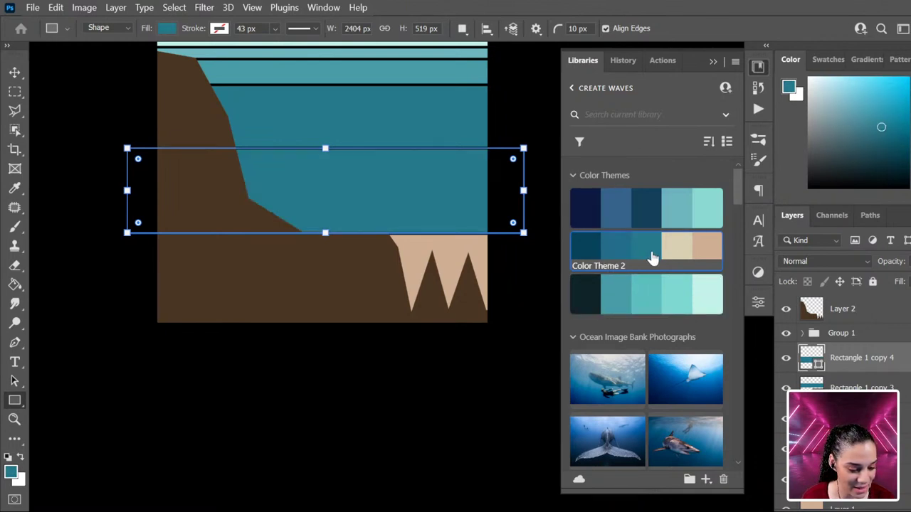
{"action": "left_click", "coordinate": [586, 249]}
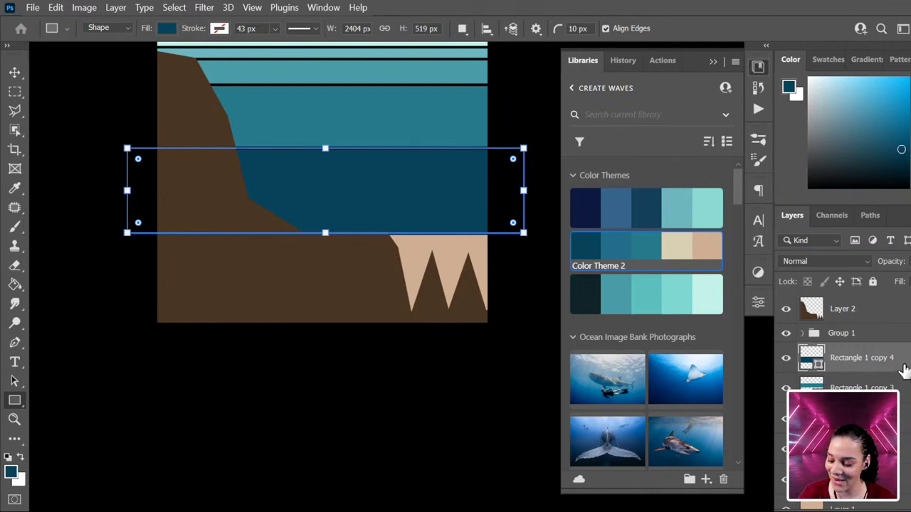
- Duplicate the dark blue band and resize the copy to 540 px high, spanning from the fifth line to the canvas's lower edge
{"action": "key", "text": "ctrl+j"}
{"action": "key", "text": "ctrl+t"}
{"action": "left_click_drag", "start_coordinate": [325, 149], "coordinate": [331, 323]}
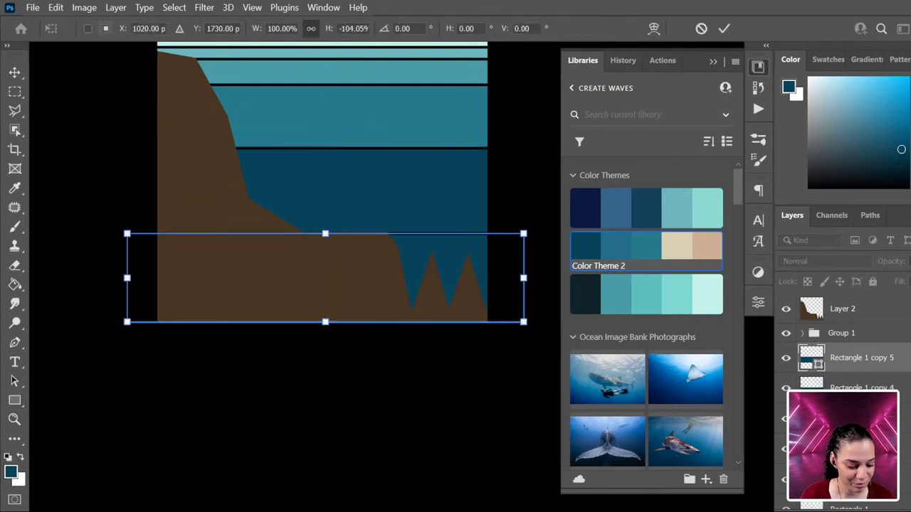
{"action": "key", "text": "Return"}
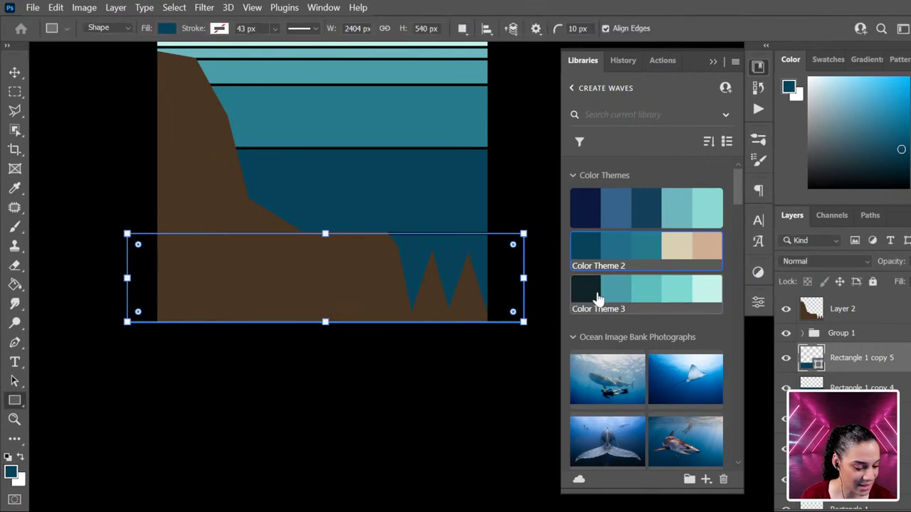
- Try Color Theme 1's dark blue and Color Theme 3's near-black as the lowest band's fill, going back to Color Theme 2's dark blue
{"action": "left_click", "coordinate": [646, 214]}
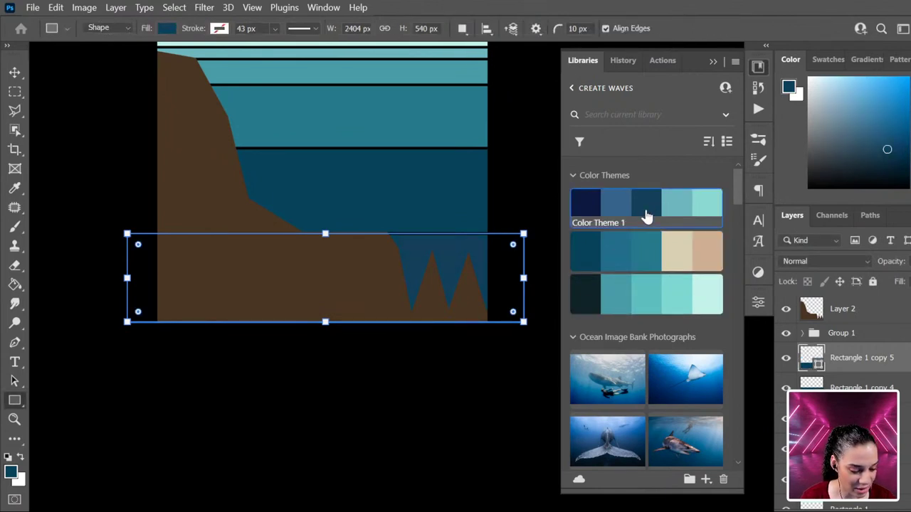
{"action": "left_click", "coordinate": [578, 292]}
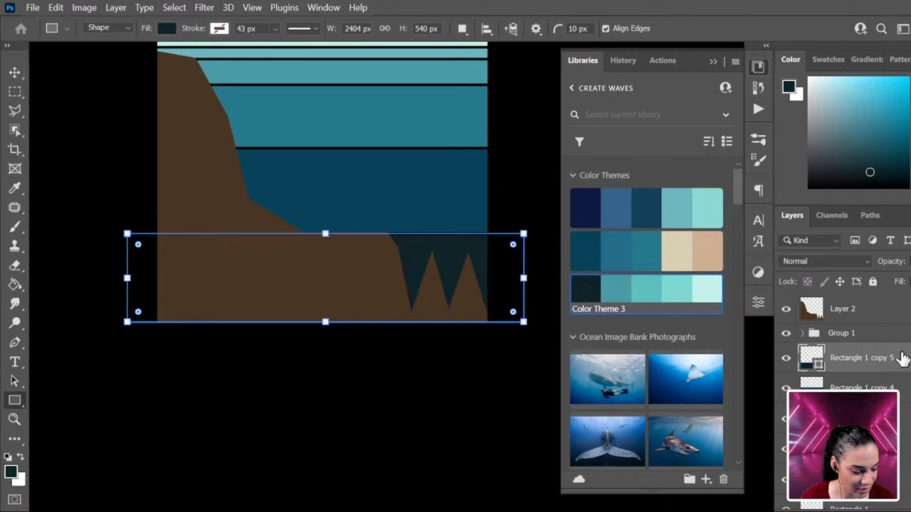
{"action": "left_click", "coordinate": [581, 252]}
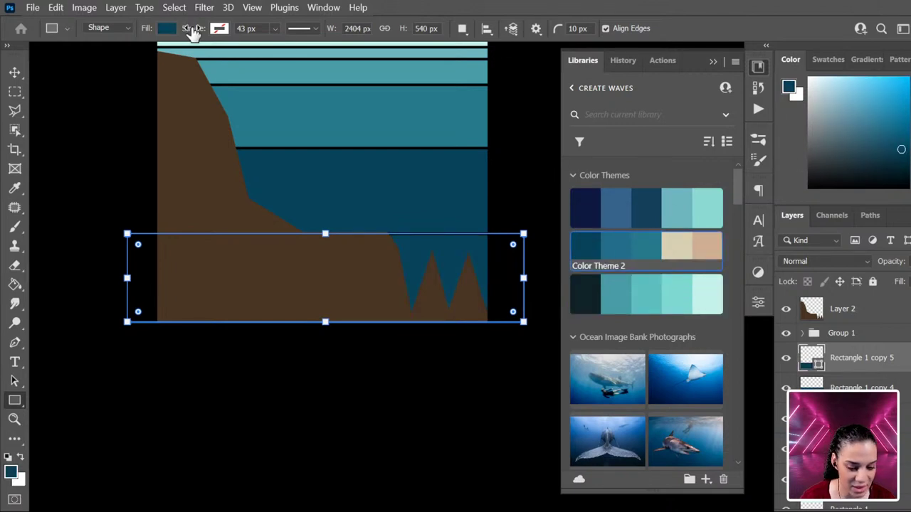
- Fill the lowest band with a darker custom blue of RGB 3, 52, 71, and select Group 1
{"action": "left_click", "coordinate": [167, 28]}
{"action": "left_click", "coordinate": [258, 56]}
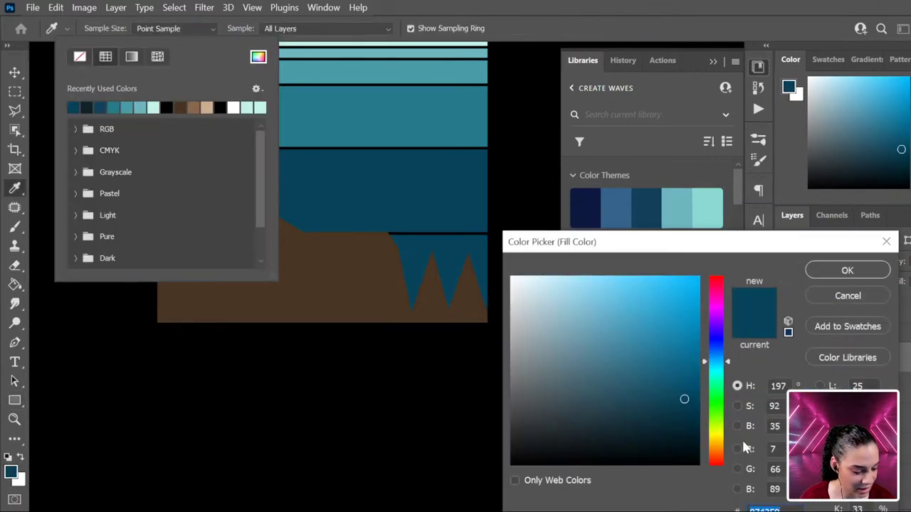
{"action": "left_click", "coordinate": [691, 415]}
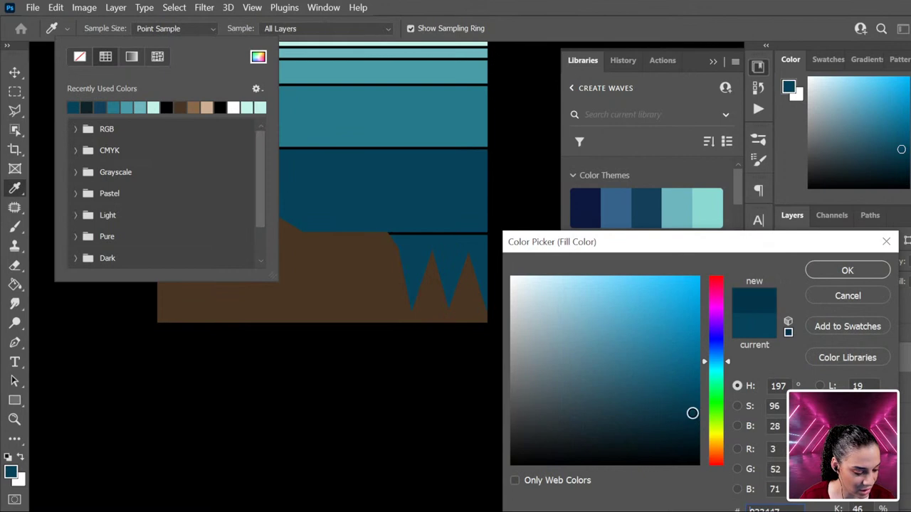
{"action": "left_click", "coordinate": [847, 271]}
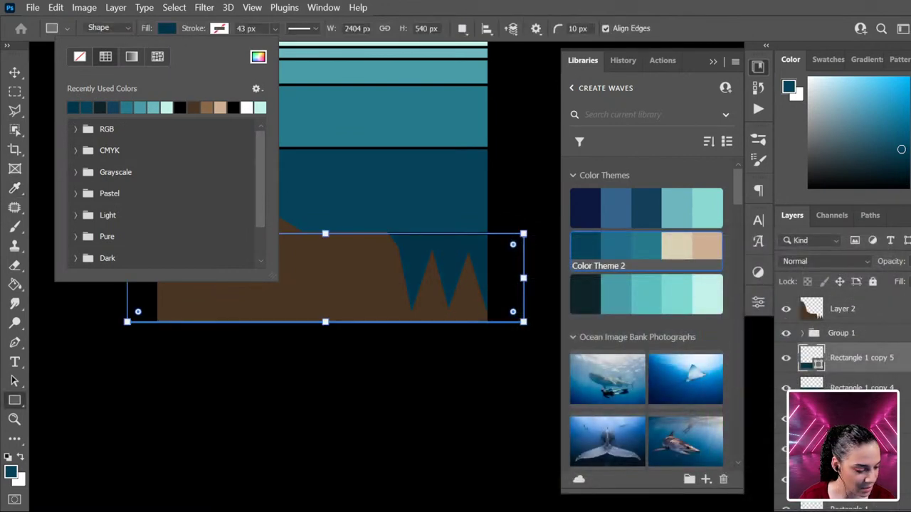
{"action": "left_click", "coordinate": [893, 343]}
{"action": "left_click", "coordinate": [828, 335]}
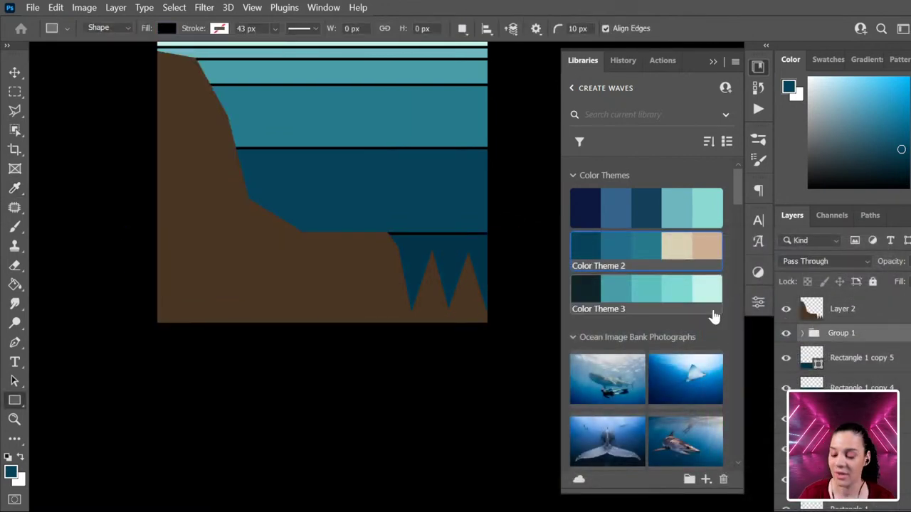
- Fill the brown seafloor shape on Layer 2 with Color Theme 2's tan using the Paint Bucket tool
{"action": "key", "text": "ctrl+minus"}
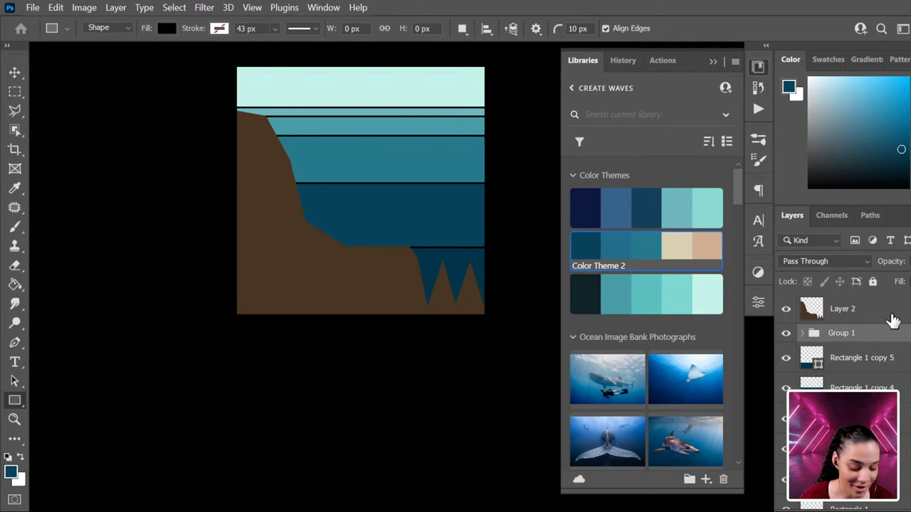
{"action": "scroll", "coordinate": [396, 249], "scroll_direction": "up", "scroll_amount": 1}
{"action": "left_click_drag", "start_coordinate": [360, 221], "coordinate": [341, 293]}
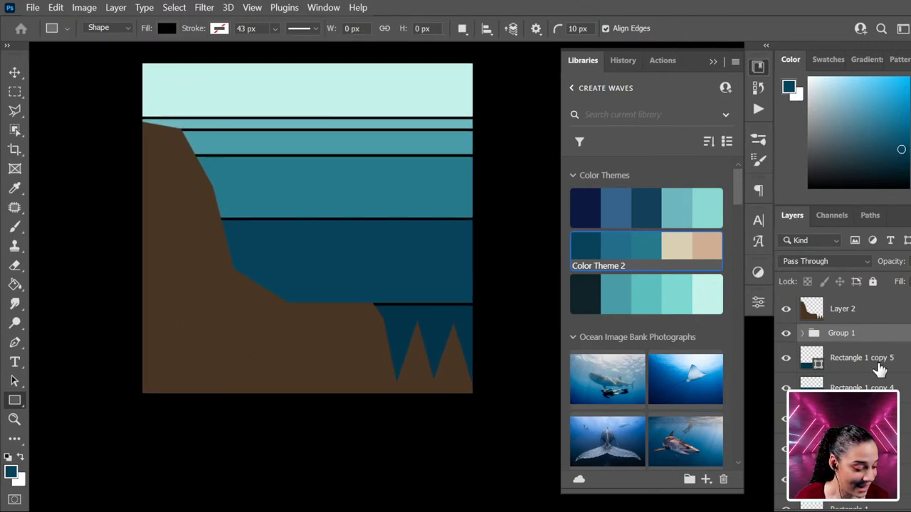
{"action": "left_click", "coordinate": [813, 313]}
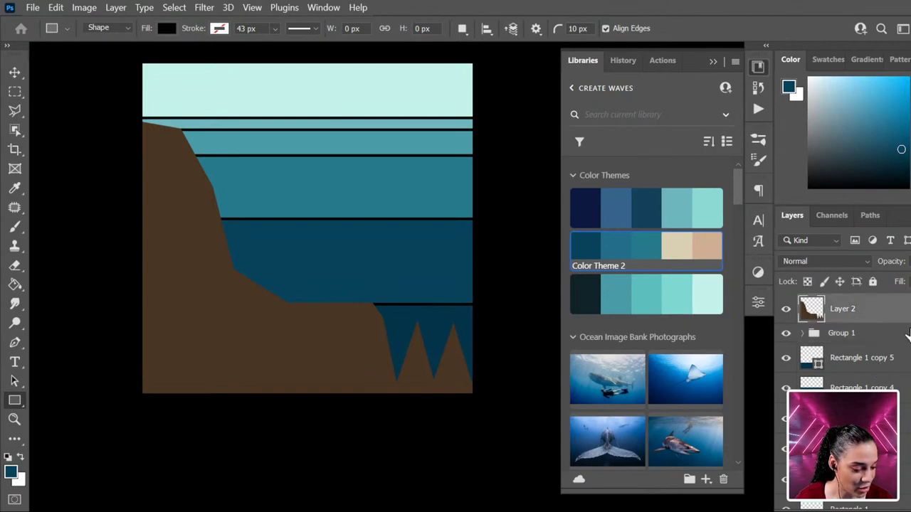
{"action": "right_click", "coordinate": [895, 318]}
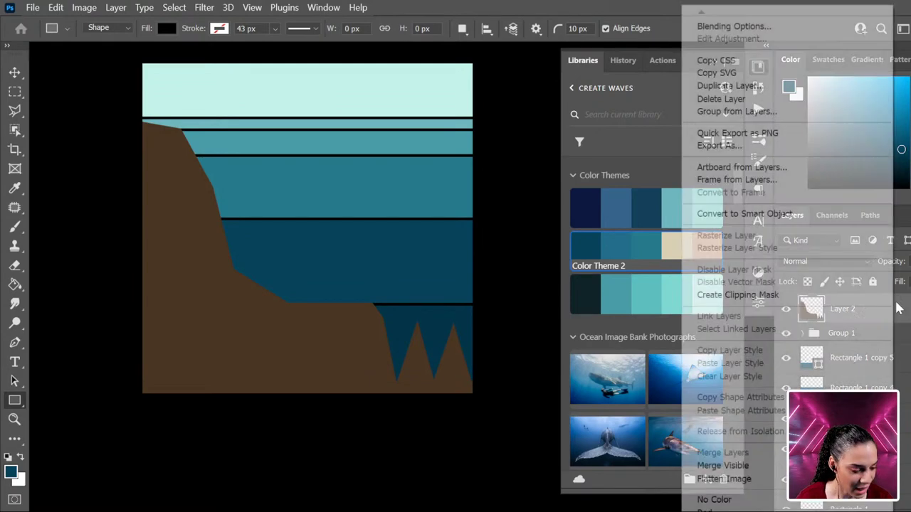
{"action": "left_click", "coordinate": [906, 321]}
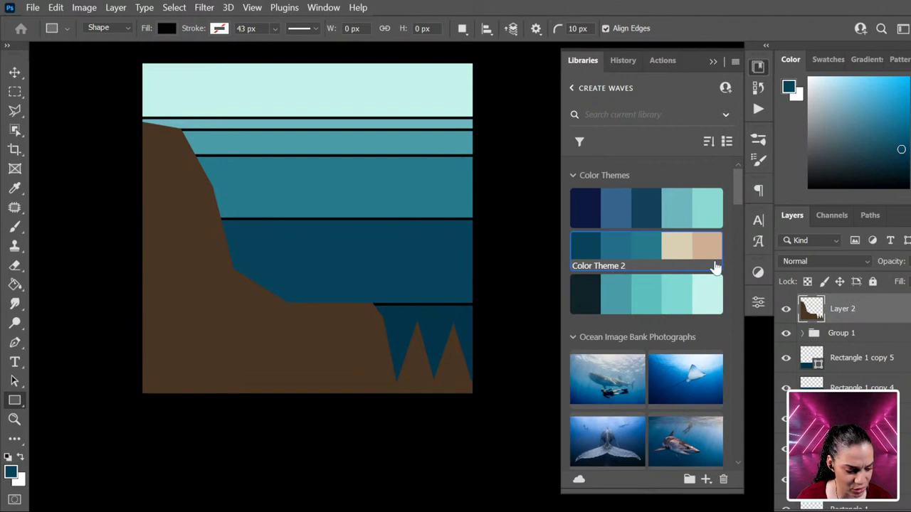
{"action": "left_click", "coordinate": [17, 288]}
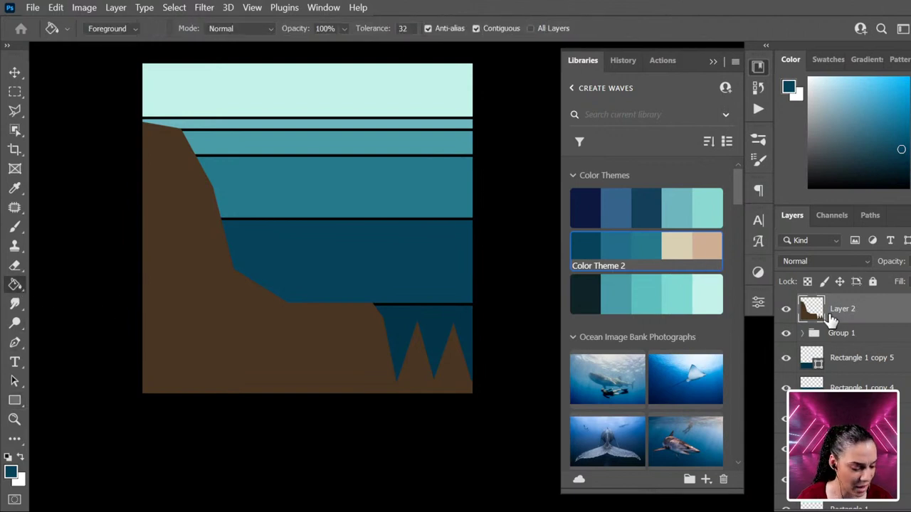
{"action": "left_click", "coordinate": [720, 255]}
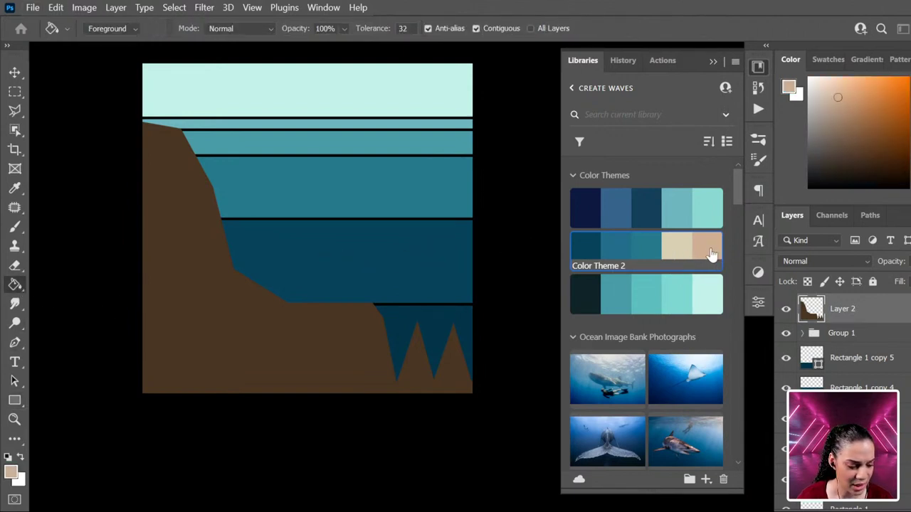
{"action": "left_click", "coordinate": [249, 326]}
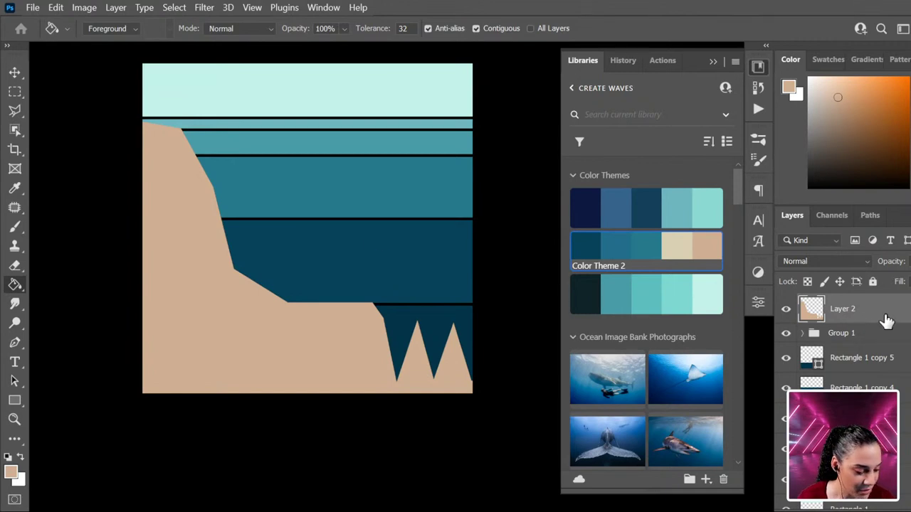
- Add a new empty layer above the seafloor layer and clip it to that layer with a clipping mask
{"action": "key", "text": "ctrl+shift+n"}
{"action": "key", "text": "Return"}
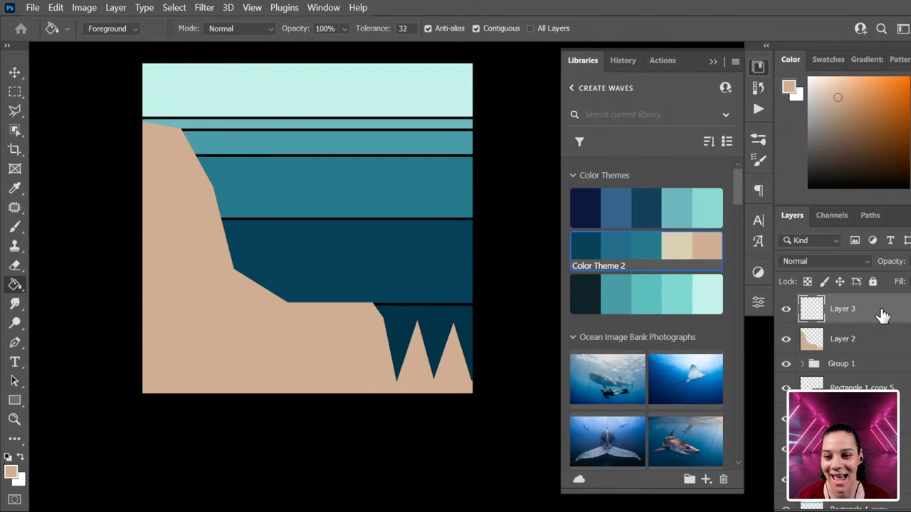
{"action": "right_click", "coordinate": [882, 318]}
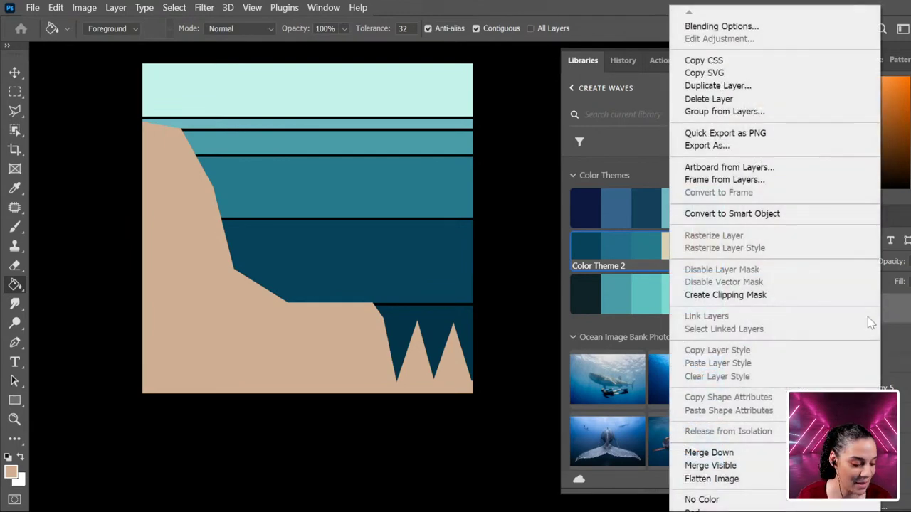
{"action": "left_click", "coordinate": [762, 296]}
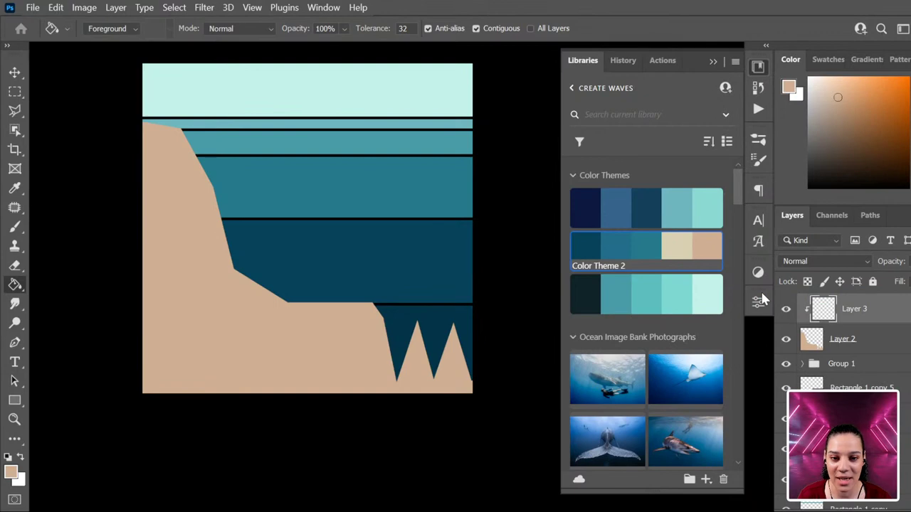
- Give the seafloor layer a Bevel & Emboss effect with Texture, using the mottled pink-grey pattern in place of the tree pattern
{"action": "double_click", "coordinate": [883, 346]}
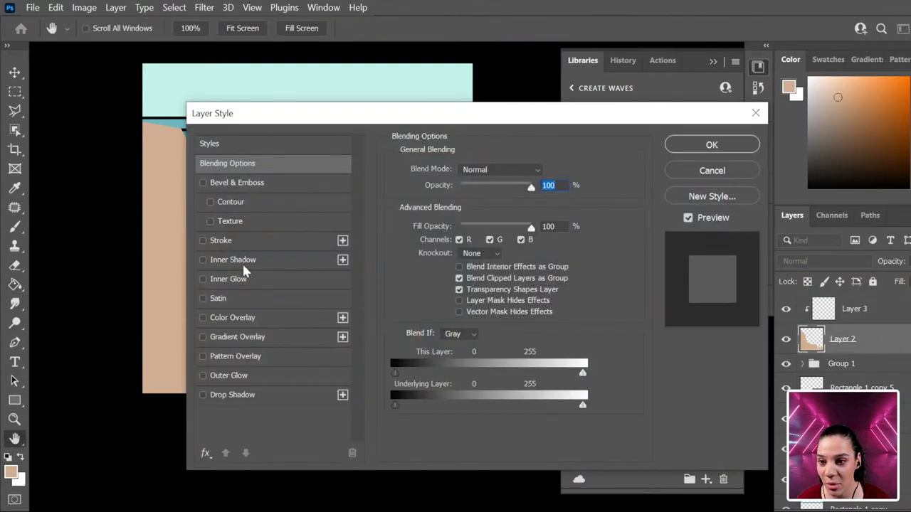
{"action": "left_click", "coordinate": [230, 221]}
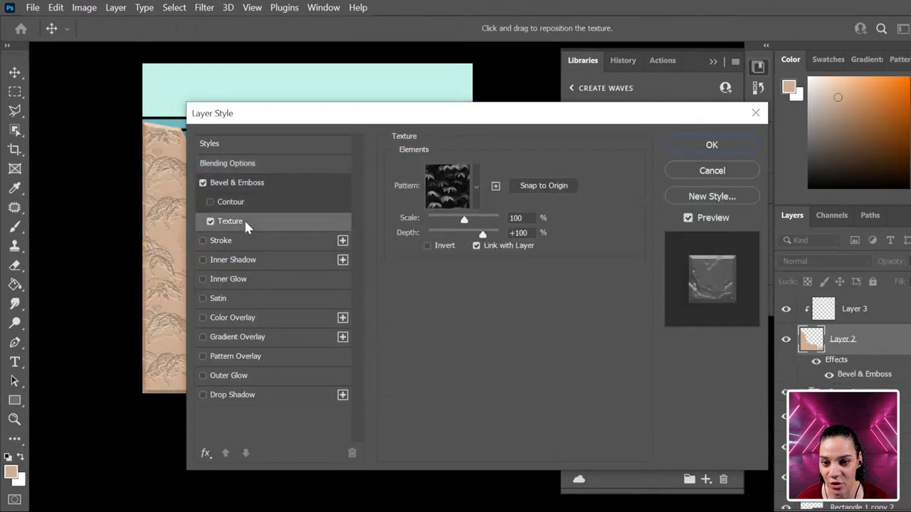
{"action": "left_click_drag", "start_coordinate": [407, 114], "coordinate": [640, 77]}
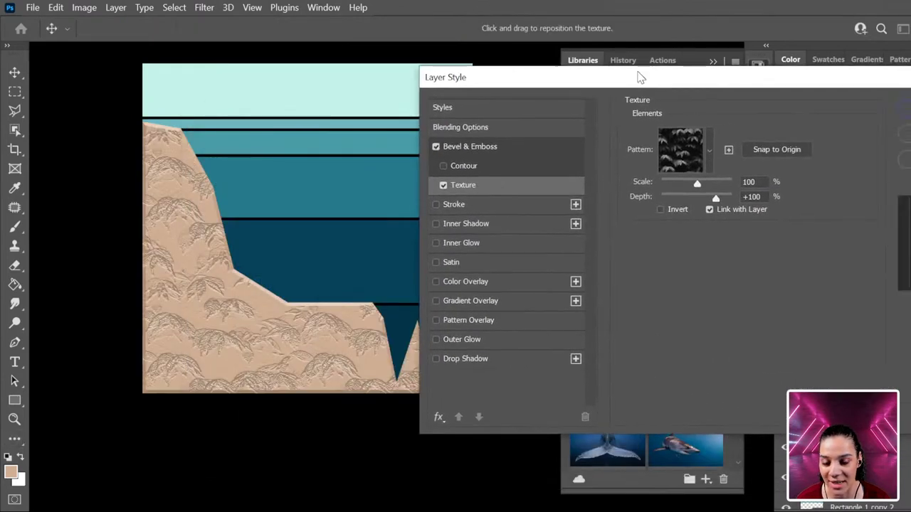
{"action": "left_click", "coordinate": [706, 152]}
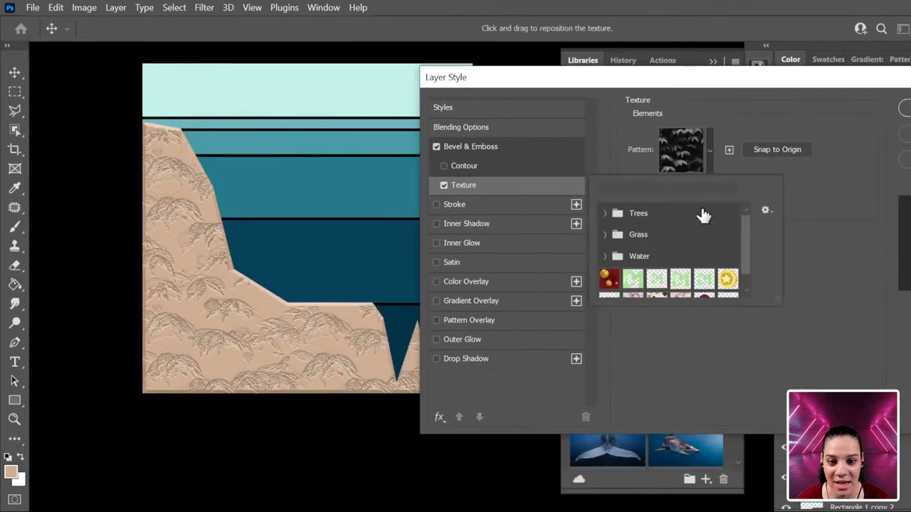
{"action": "scroll", "coordinate": [711, 242], "scroll_direction": "down", "scroll_amount": 2}
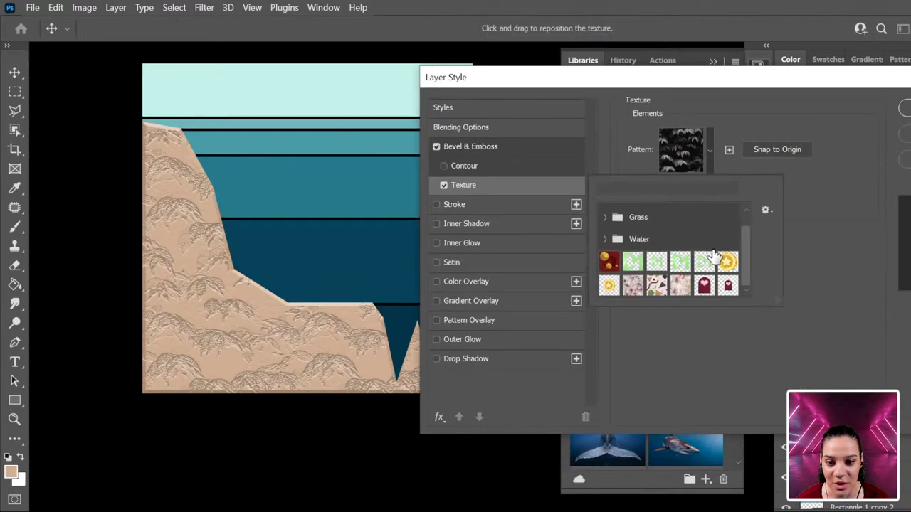
{"action": "left_click", "coordinate": [631, 286]}
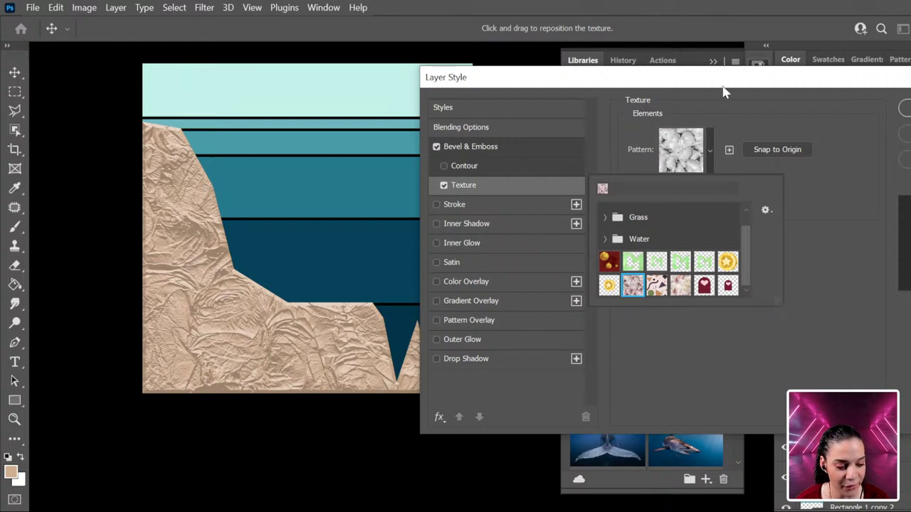
{"action": "mouse_move", "coordinate": [731, 89]}
{"action": "left_mouse_down"}
{"action": "mouse_move", "coordinate": [710, 226]}
{"action": "mouse_move", "coordinate": [772, 406]}
{"action": "mouse_move", "coordinate": [709, 87]}
{"action": "mouse_move", "coordinate": [689, 91]}
{"action": "mouse_move", "coordinate": [738, 91]}
{"action": "left_mouse_up"}
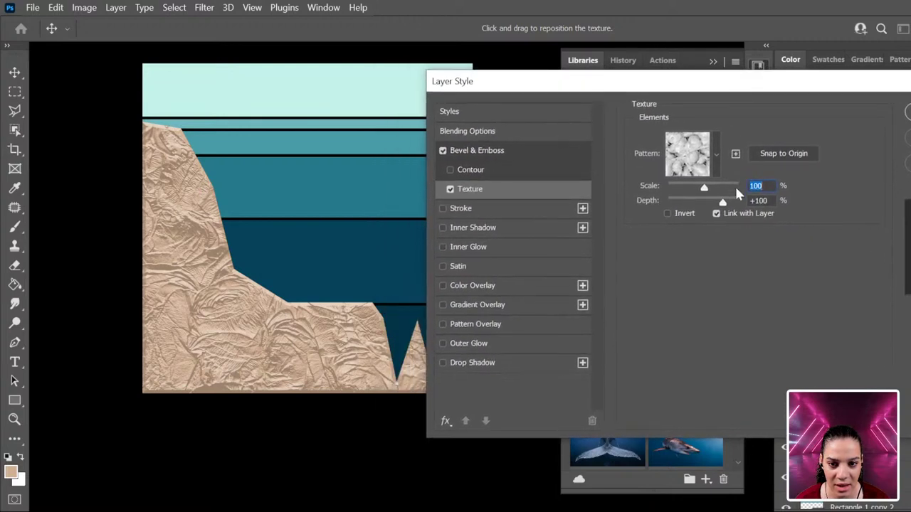
- Set the seafloor texture's scale to 574% and its depth to +99%, and apply the layer style
{"action": "left_click_drag", "start_coordinate": [704, 191], "coordinate": [729, 191]}
{"action": "left_click_drag", "start_coordinate": [732, 93], "coordinate": [652, 57]}
{"action": "mouse_move", "coordinate": [642, 181]}
{"action": "left_mouse_down"}
{"action": "mouse_move", "coordinate": [636, 178]}
{"action": "mouse_move", "coordinate": [645, 179]}
{"action": "left_mouse_up"}
{"action": "left_click_drag", "start_coordinate": [760, 53], "coordinate": [691, 76]}
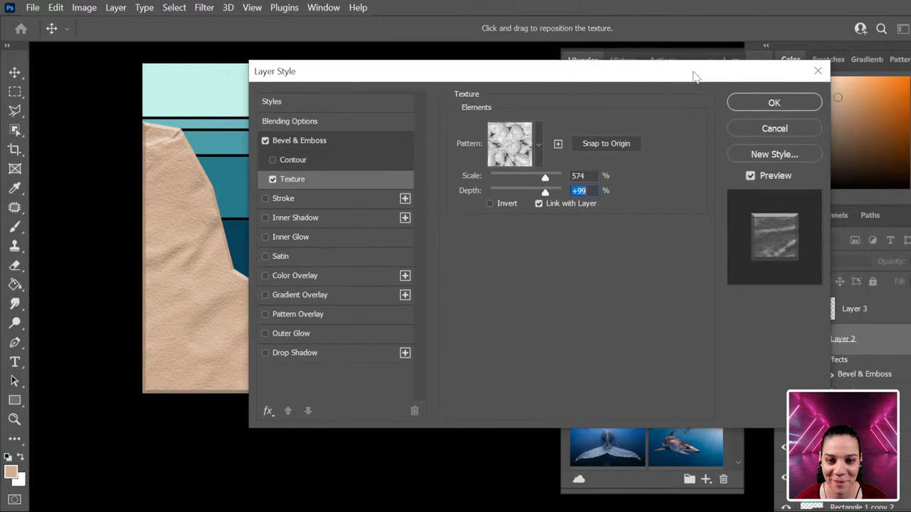
{"action": "left_click", "coordinate": [747, 102]}
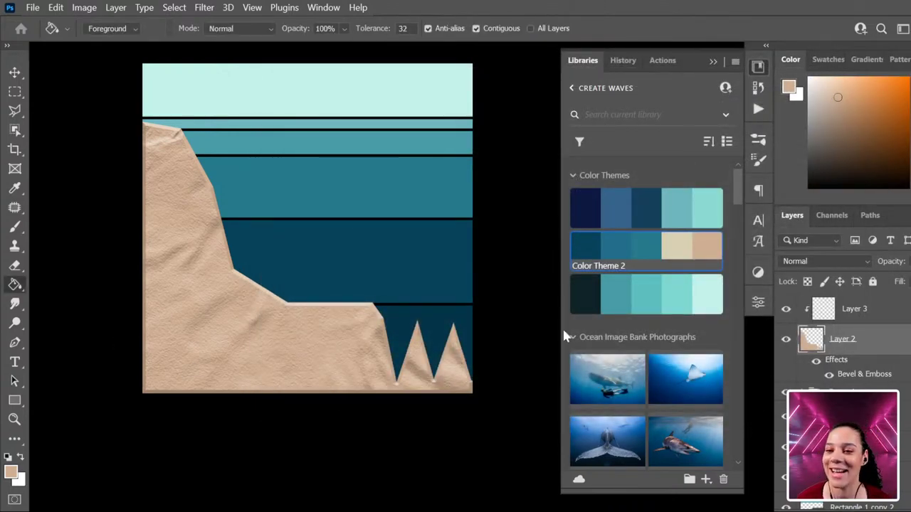
- On the clipped Layer 3, draw a medium-brown-to-transparent reflected gradient diagonally from below the canvas's lower right to beyond its upper-left corner
{"action": "scroll", "coordinate": [458, 280], "scroll_direction": "up", "scroll_amount": 3}
{"action": "scroll", "coordinate": [458, 280], "scroll_direction": "down", "scroll_amount": 3}
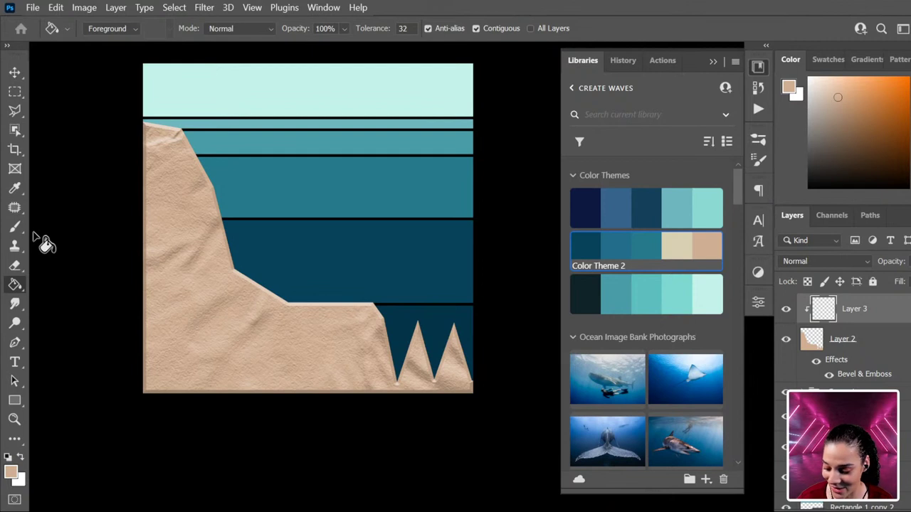
{"action": "right_click", "coordinate": [15, 284]}
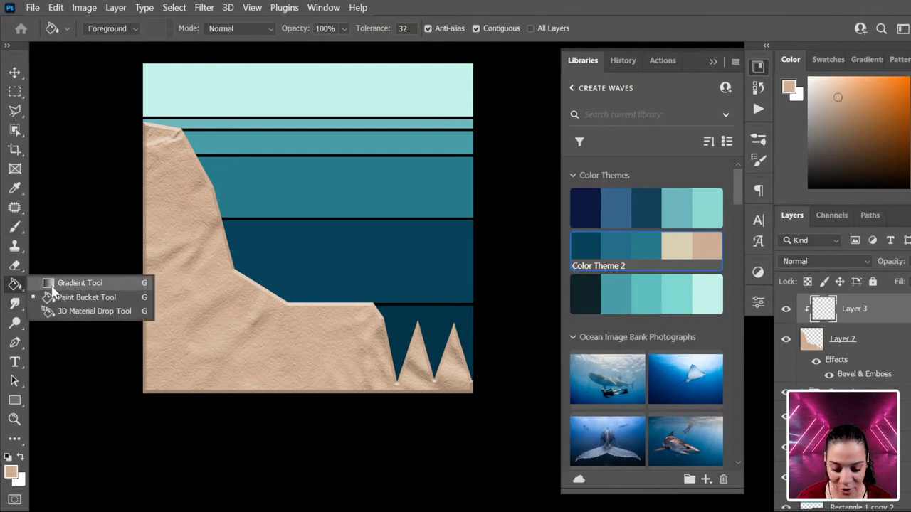
{"action": "left_click", "coordinate": [54, 285]}
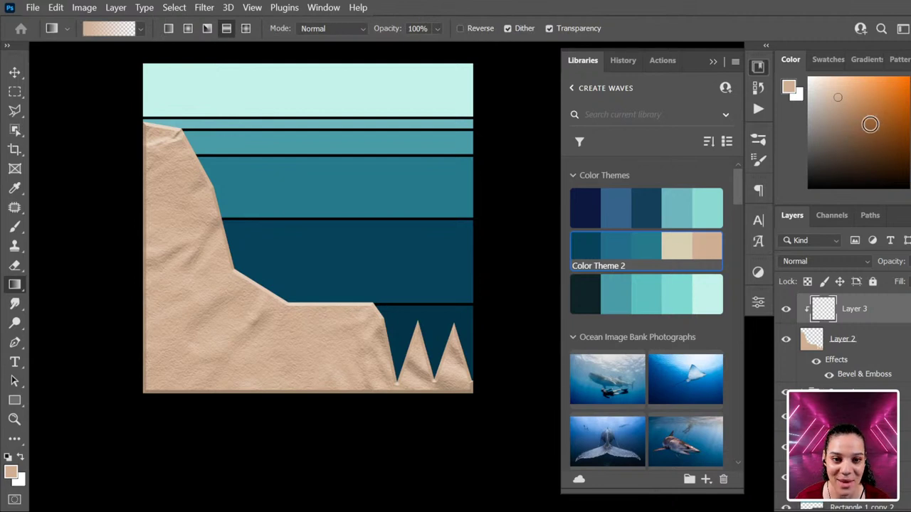
{"action": "left_click", "coordinate": [868, 143]}
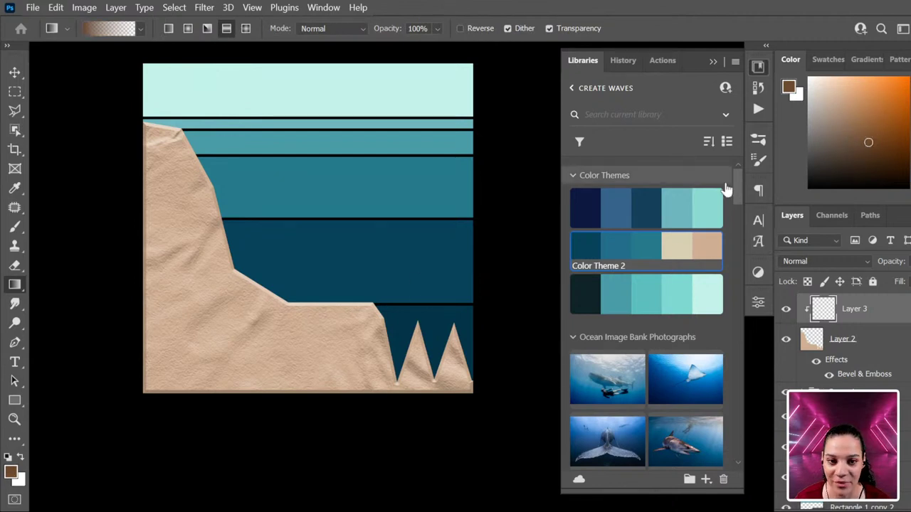
{"action": "left_click_drag", "start_coordinate": [428, 439], "coordinate": [105, 94]}
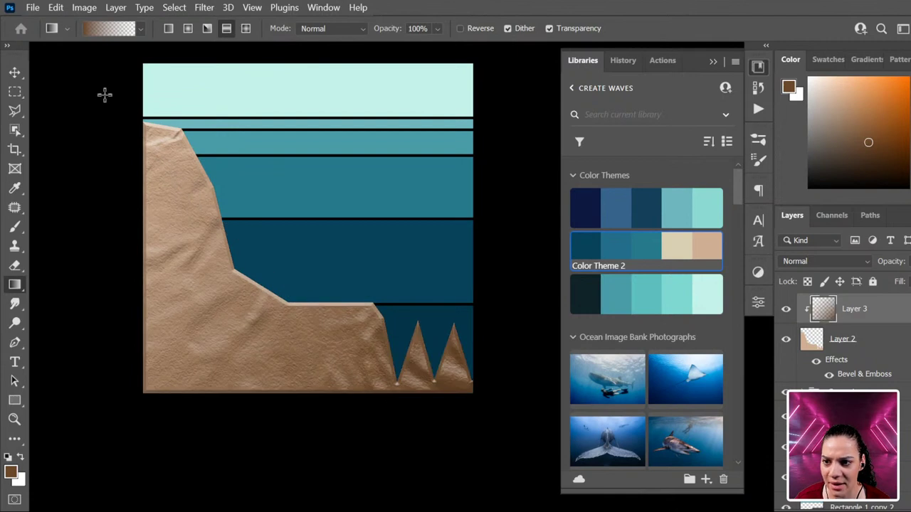
- Add a linear brown-to-transparent gradient over the seafloor from below the canvas toward its upper left on Layer 3, and select Layer 2
{"action": "left_click", "coordinate": [169, 30]}
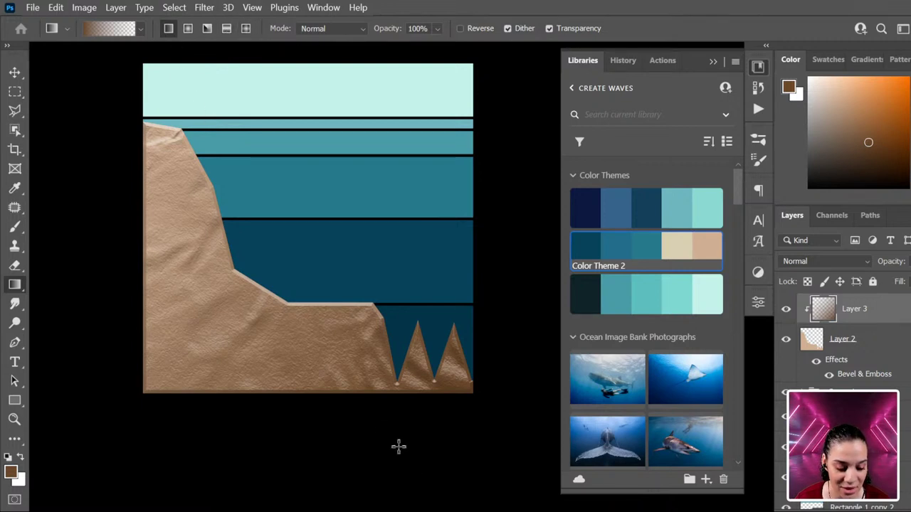
{"action": "left_click_drag", "start_coordinate": [386, 453], "coordinate": [62, 80]}
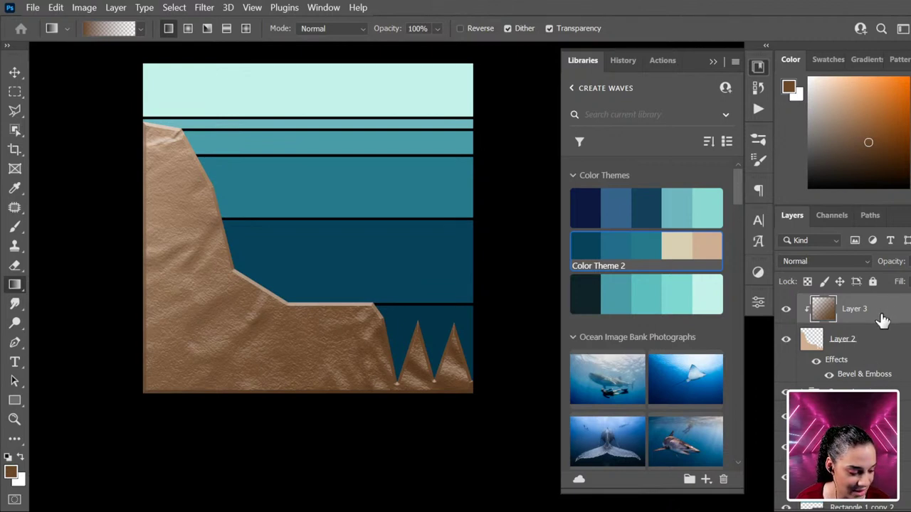
{"action": "left_click", "coordinate": [888, 380]}
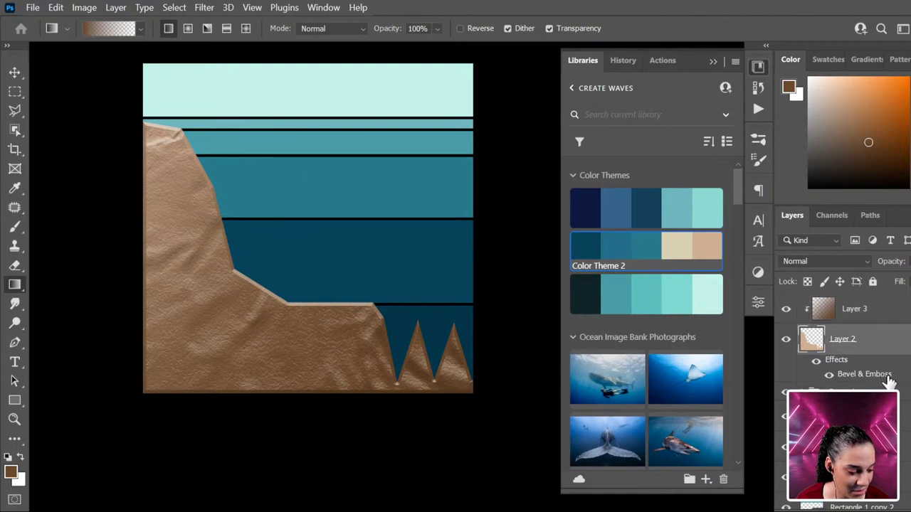
{"action": "double_click", "coordinate": [889, 380]}
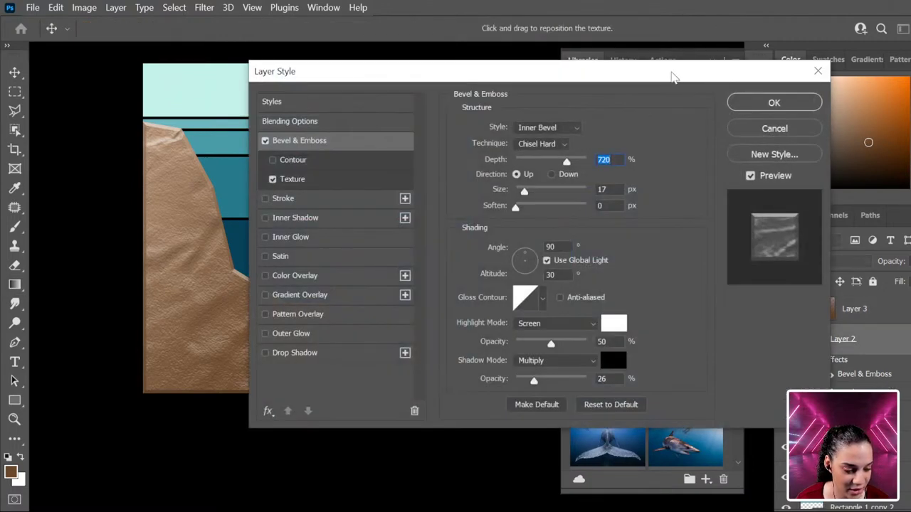
{"action": "left_click_drag", "start_coordinate": [673, 77], "coordinate": [553, 87]}
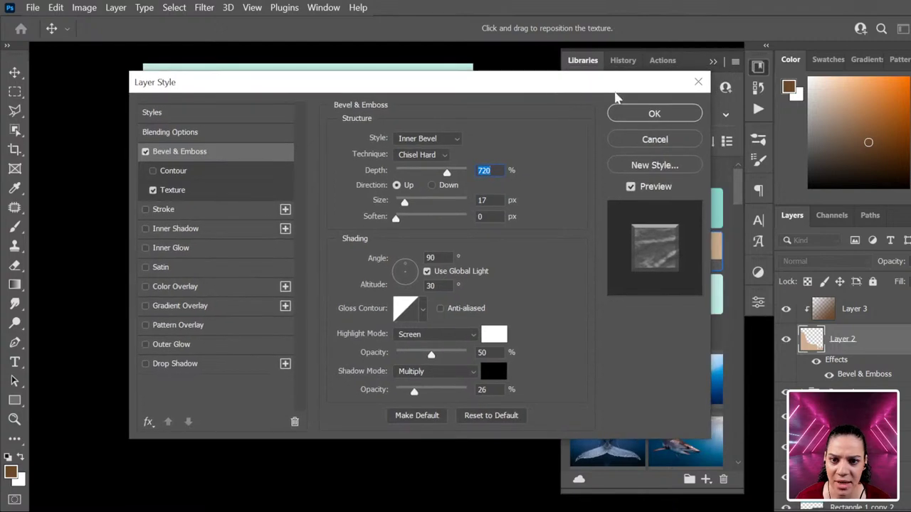
{"action": "left_click", "coordinate": [697, 81]}
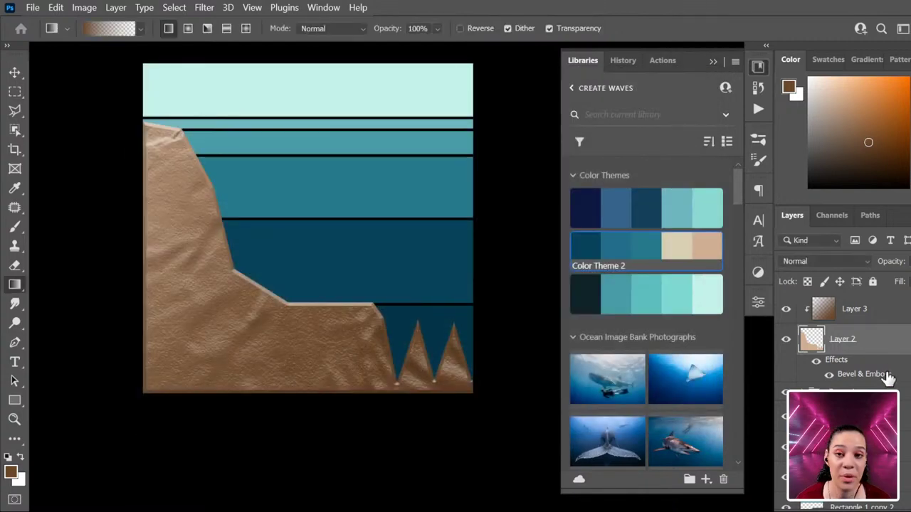
{"action": "double_click", "coordinate": [889, 347]}
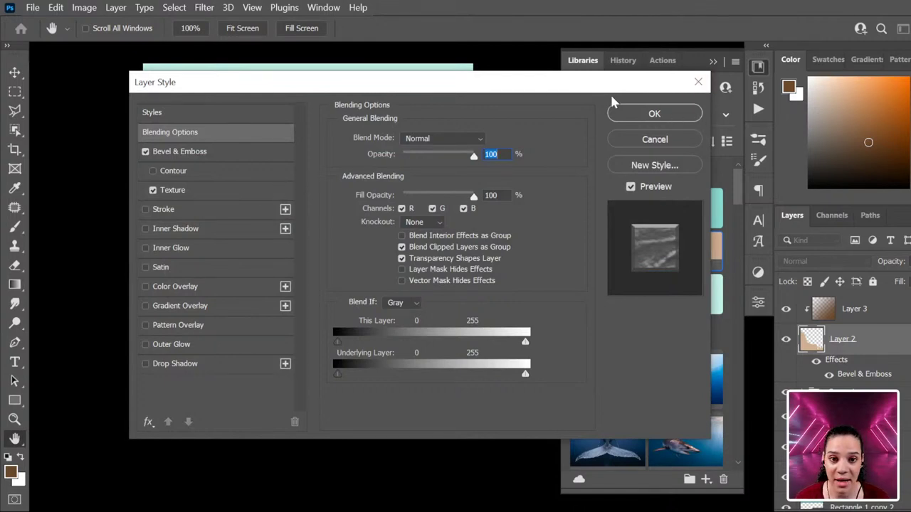
{"action": "left_click", "coordinate": [698, 81]}
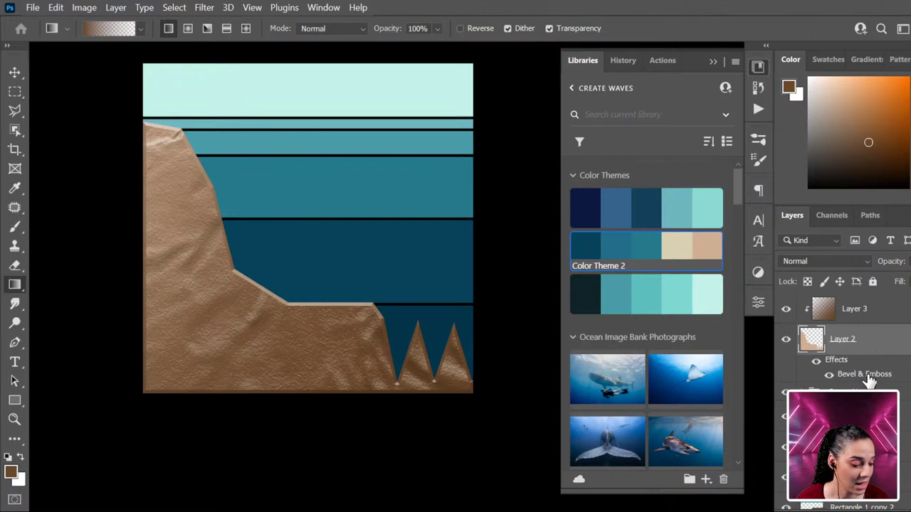
- Reopen the seafloor layer's Bevel & Emboss effect and set its texture depth to +79%
{"action": "double_click", "coordinate": [864, 374]}
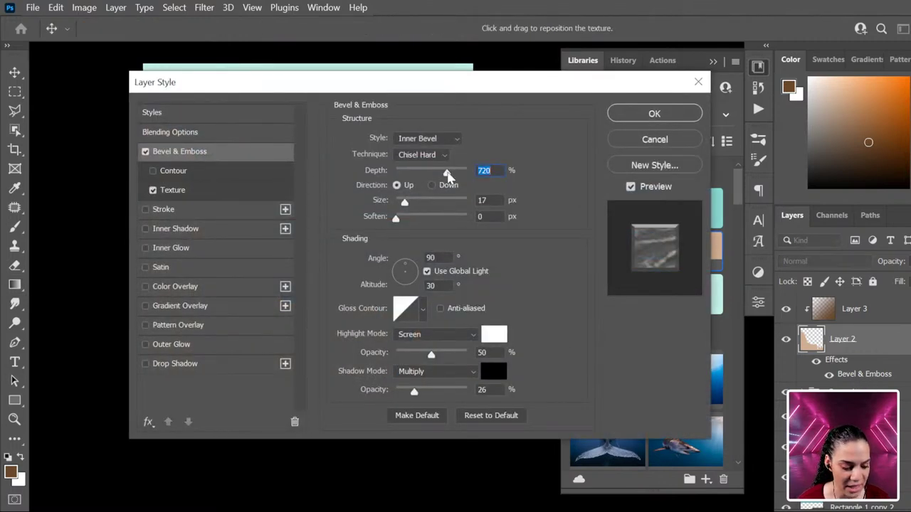
{"action": "left_click", "coordinate": [221, 192]}
{"action": "mouse_move", "coordinate": [423, 205]}
{"action": "left_mouse_down"}
{"action": "mouse_move", "coordinate": [412, 206]}
{"action": "mouse_move", "coordinate": [420, 215]}
{"action": "left_mouse_up"}
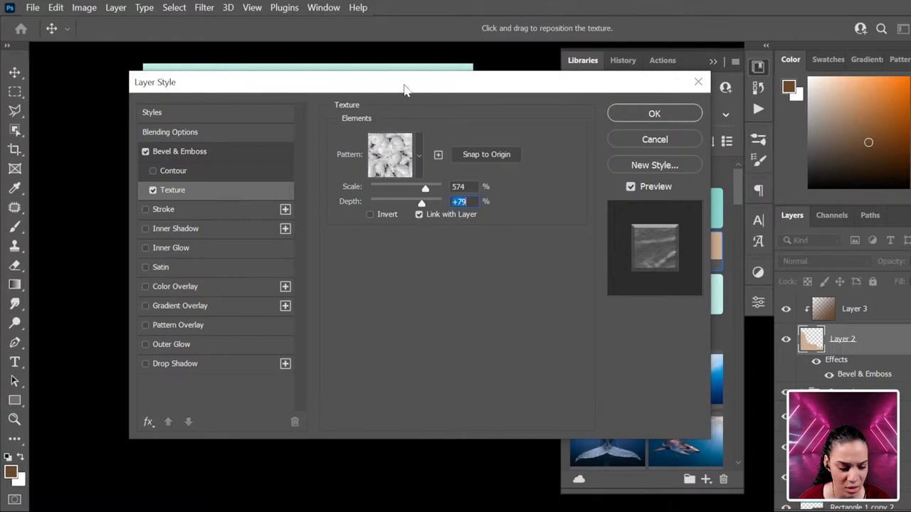
{"action": "left_click_drag", "start_coordinate": [404, 89], "coordinate": [636, 121]}
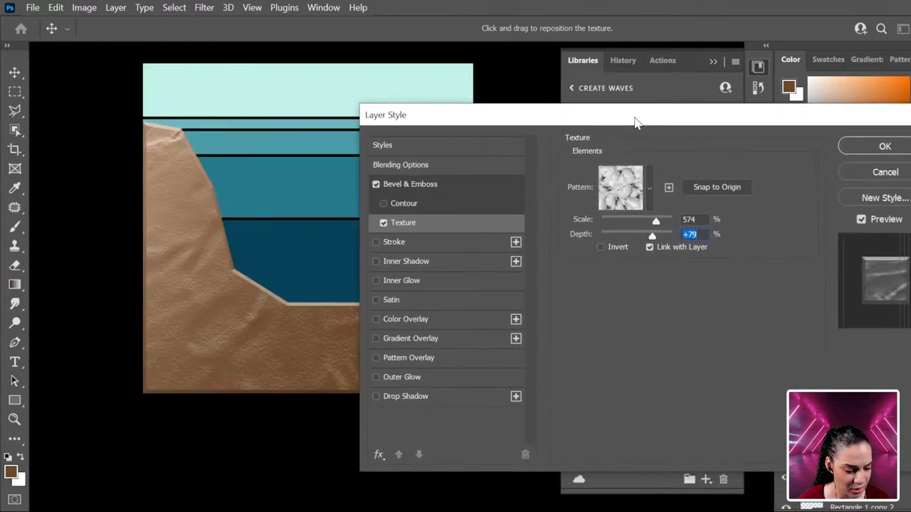
- Set the seafloor's Bevel & Emboss depth to 958% and size to 5 px, and apply the layer style
{"action": "left_click", "coordinate": [444, 186]}
{"action": "mouse_move", "coordinate": [682, 206]}
{"action": "left_mouse_down"}
{"action": "mouse_move", "coordinate": [661, 214]}
{"action": "mouse_move", "coordinate": [670, 209]}
{"action": "left_mouse_up"}
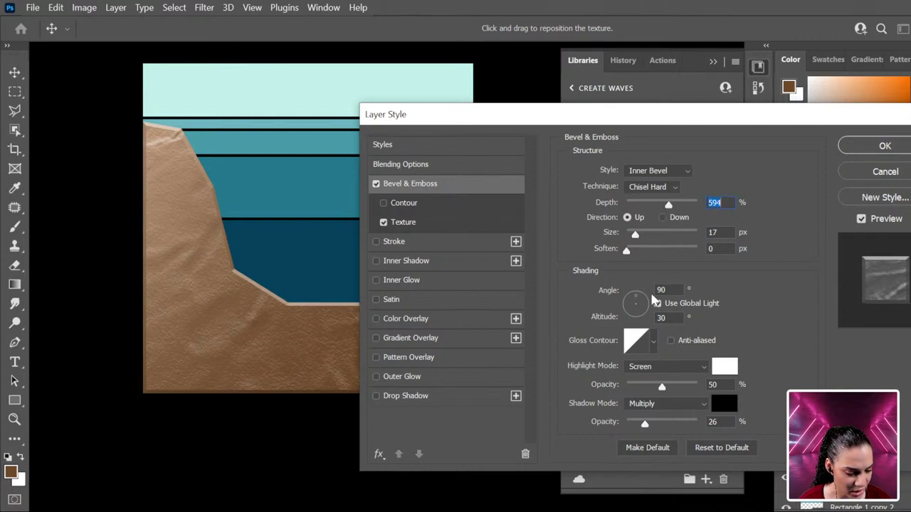
{"action": "left_click_drag", "start_coordinate": [635, 239], "coordinate": [630, 245]}
{"action": "left_click_drag", "start_coordinate": [668, 206], "coordinate": [695, 206]}
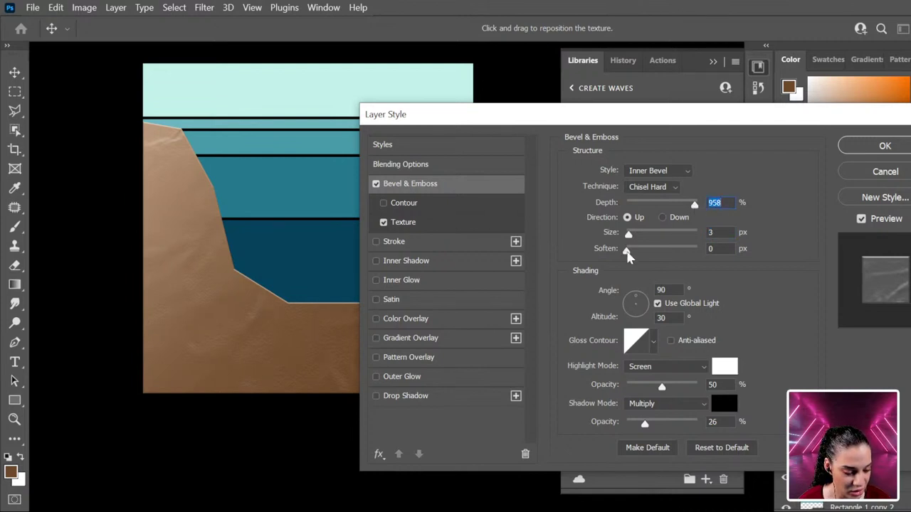
{"action": "left_click_drag", "start_coordinate": [627, 238], "coordinate": [632, 239]}
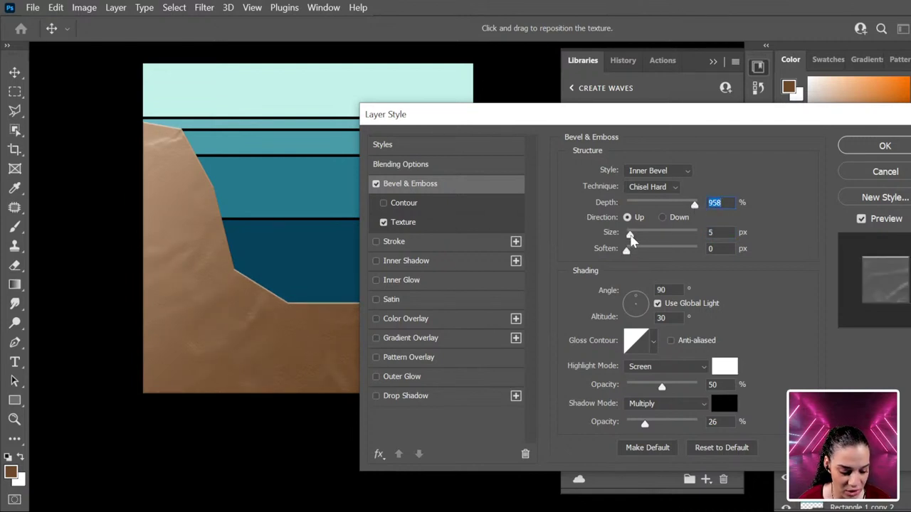
{"action": "left_click_drag", "start_coordinate": [839, 121], "coordinate": [717, 130]}
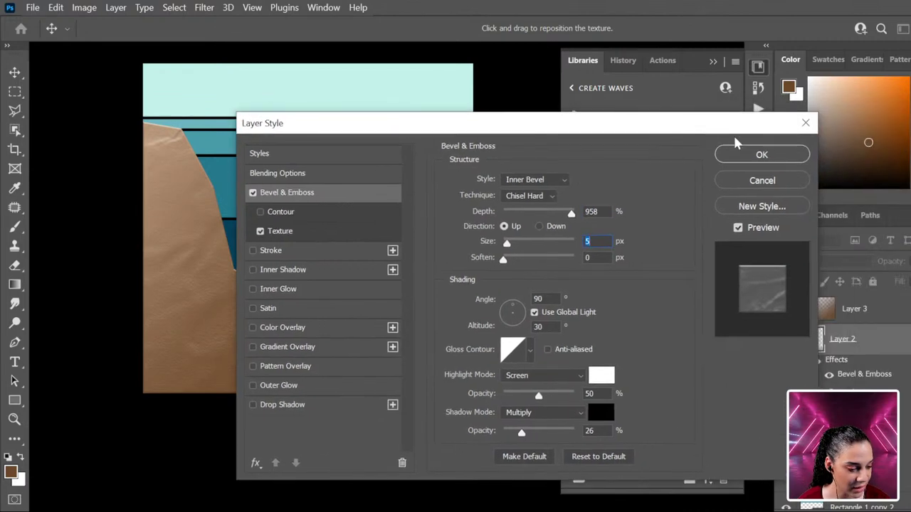
{"action": "left_click", "coordinate": [737, 160]}
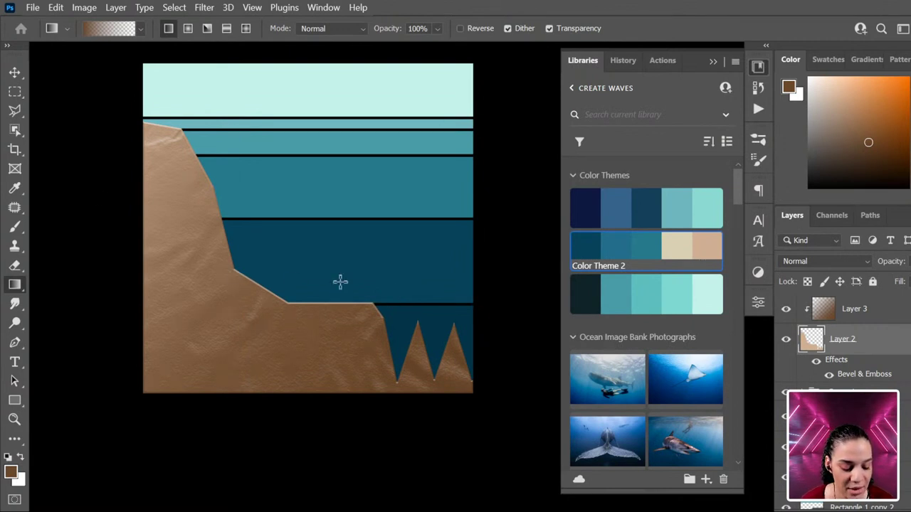
- Hide and reshow the group of black zone lines to identify it, and convert the group to a smart object
{"action": "left_click", "coordinate": [793, 393]}
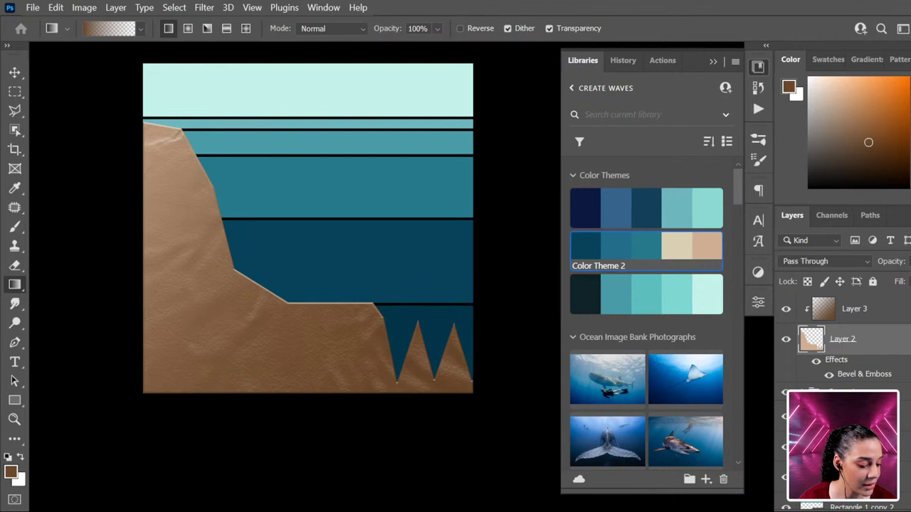
{"action": "left_click", "coordinate": [786, 394]}
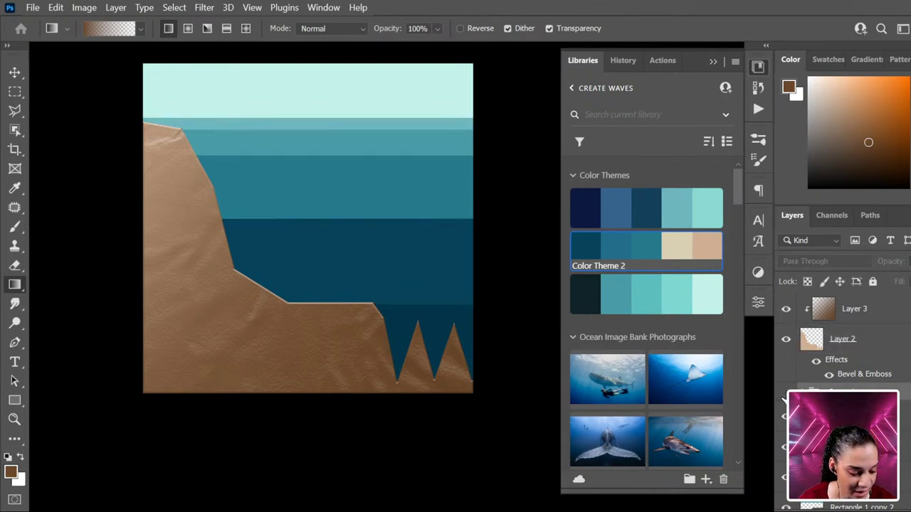
{"action": "left_click", "coordinate": [785, 393]}
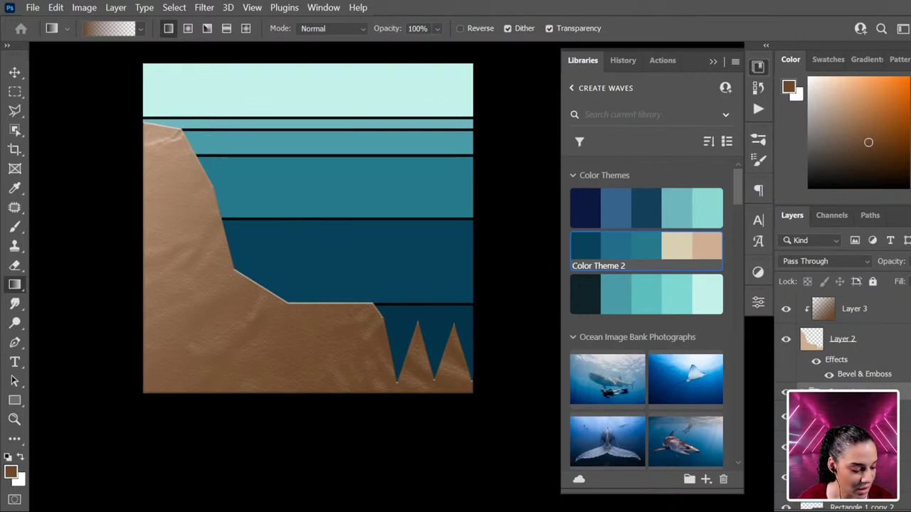
{"action": "right_click", "coordinate": [839, 393]}
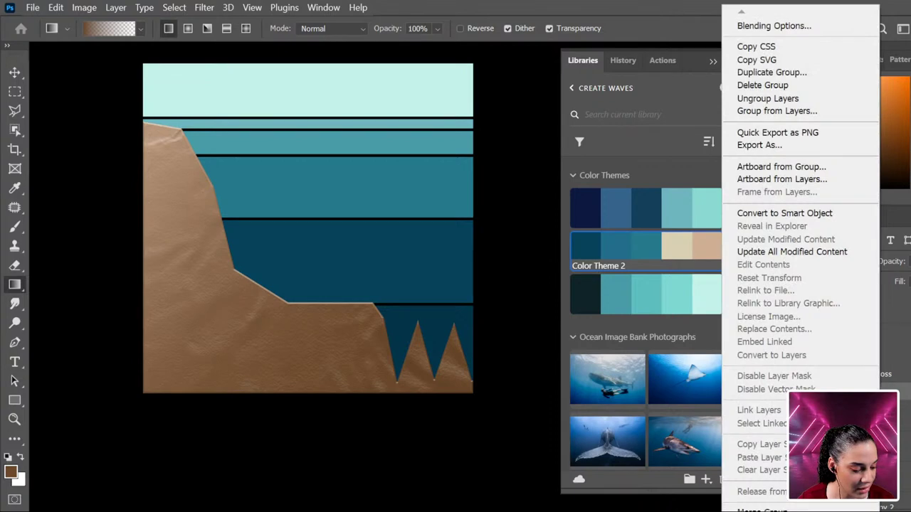
{"action": "left_click", "coordinate": [824, 217]}
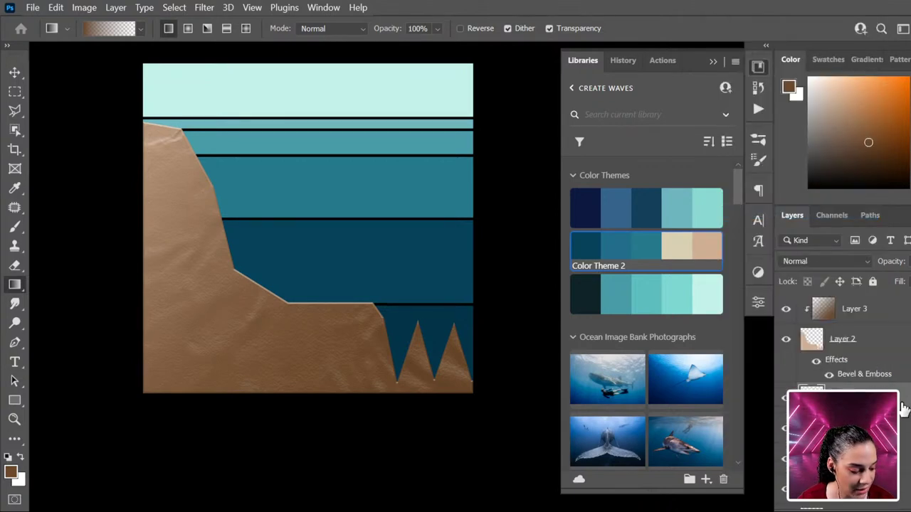
- Give the zone-lines smart object a Color Overlay in very dark blue (#021f2a), sampled from the artwork around the deepest band
{"action": "double_click", "coordinate": [839, 393]}
{"action": "left_click_drag", "start_coordinate": [473, 126], "coordinate": [718, 100]}
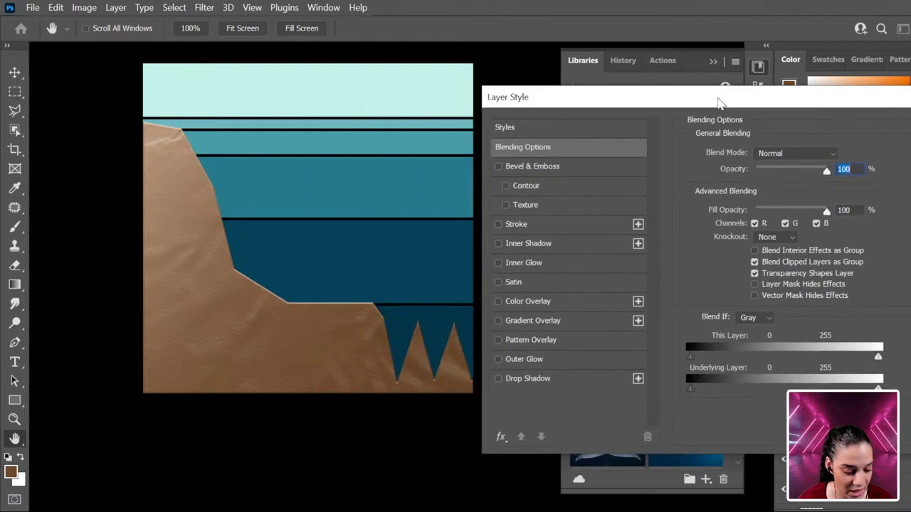
{"action": "left_click", "coordinate": [540, 302]}
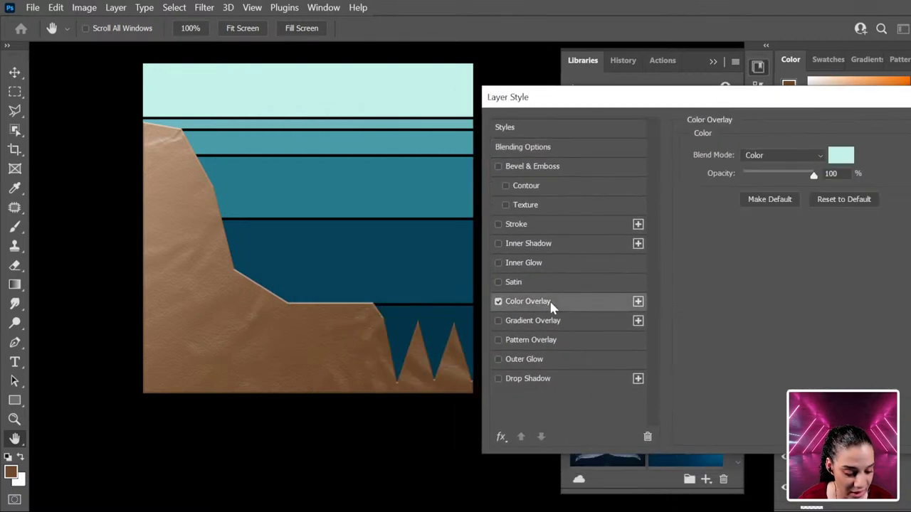
{"action": "left_click", "coordinate": [845, 157]}
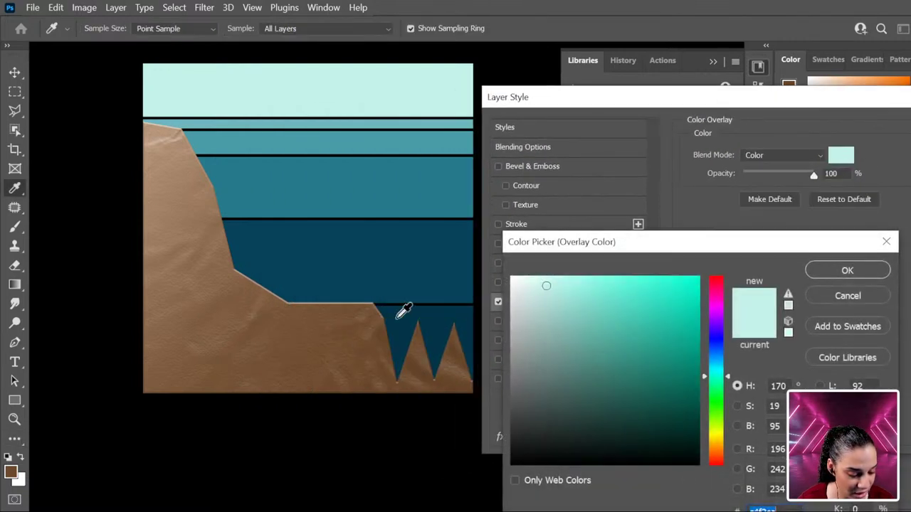
{"action": "left_click", "coordinate": [404, 311]}
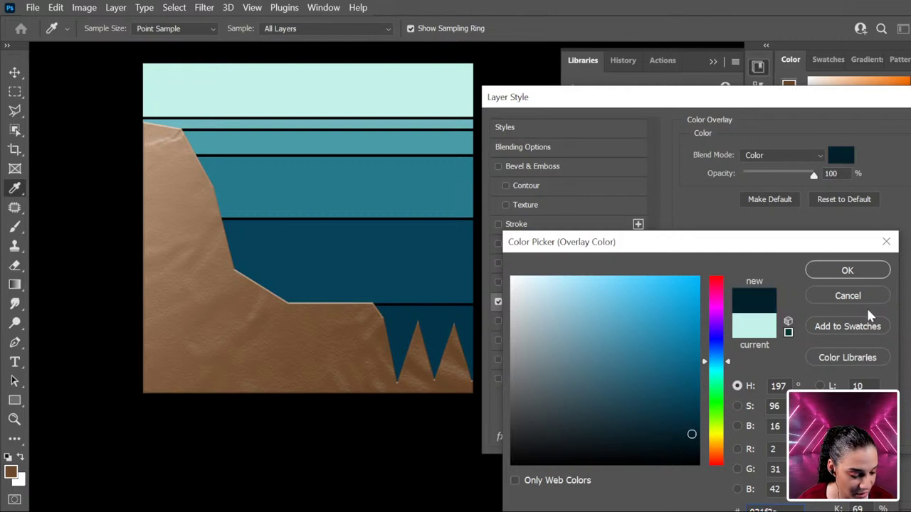
{"action": "left_click", "coordinate": [862, 269]}
- Set the zone lines' Color Overlay blend mode to Normal at 100% opacity, and apply the layer style
{"action": "left_click_drag", "start_coordinate": [822, 107], "coordinate": [723, 146]}
{"action": "left_click", "coordinate": [626, 145]}
{"action": "left_click", "coordinate": [615, 153]}
{"action": "left_click", "coordinate": [783, 201]}
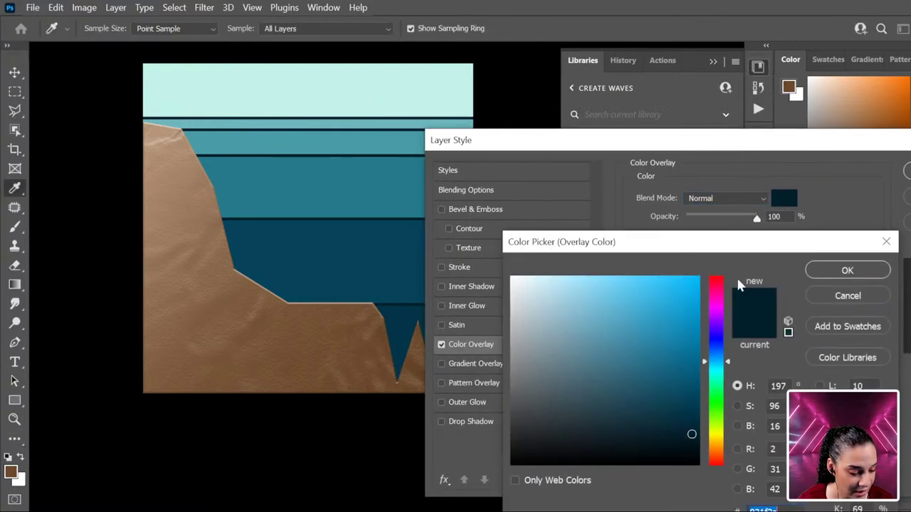
{"action": "left_click", "coordinate": [847, 271]}
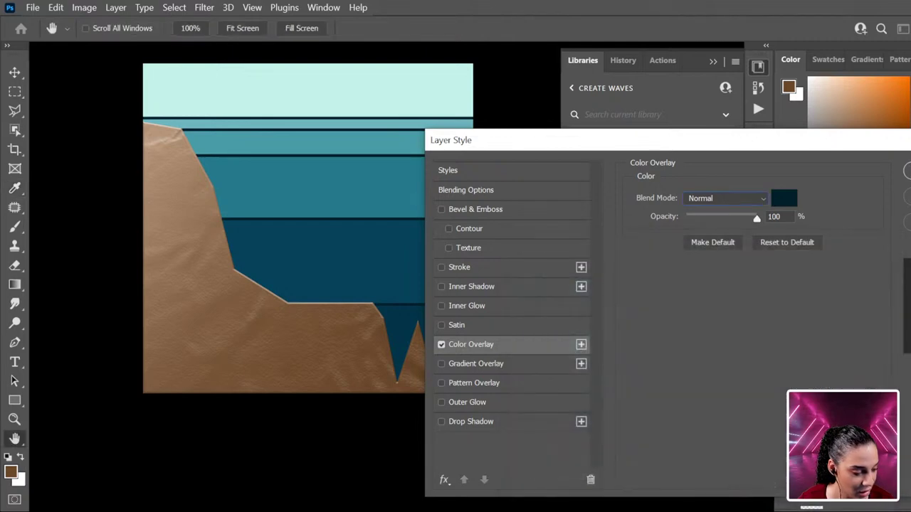
{"action": "left_click", "coordinate": [907, 171]}
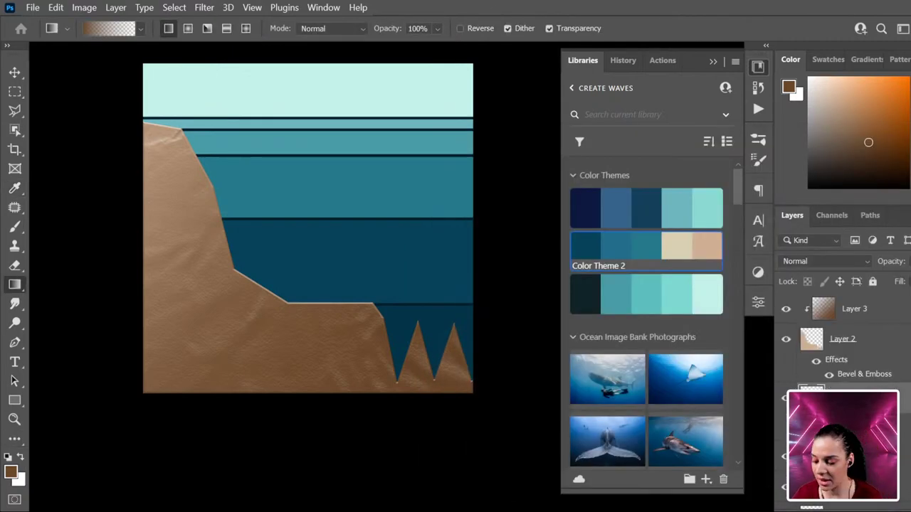
- Clip Layer 4 to the zone-lines smart object and draw a teal-to-transparent linear gradient on it from the top band down to the trenches
{"action": "right_click", "coordinate": [864, 338]}
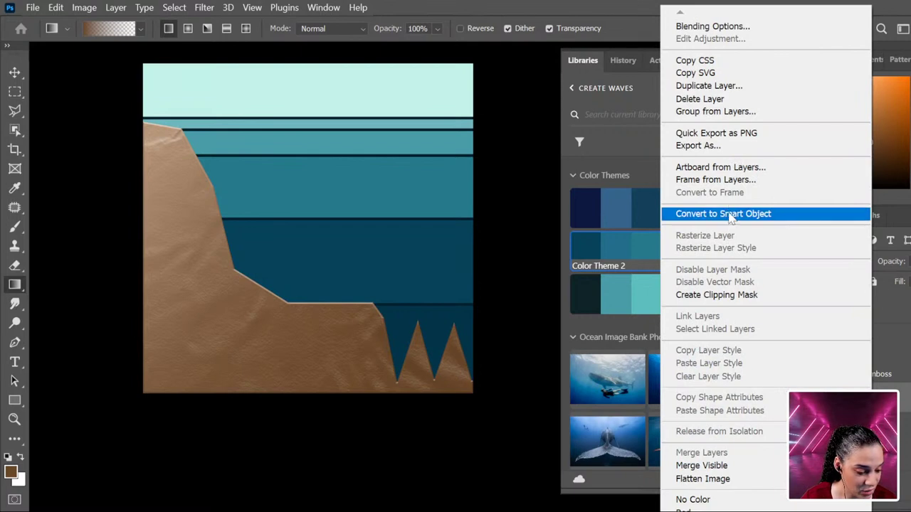
{"action": "left_click", "coordinate": [757, 294]}
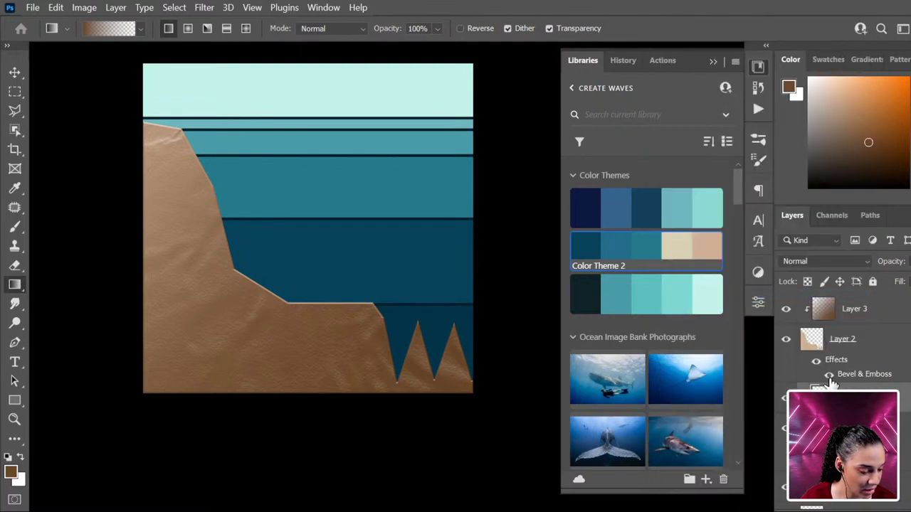
{"action": "left_click", "coordinate": [302, 139], "text": "alt"}
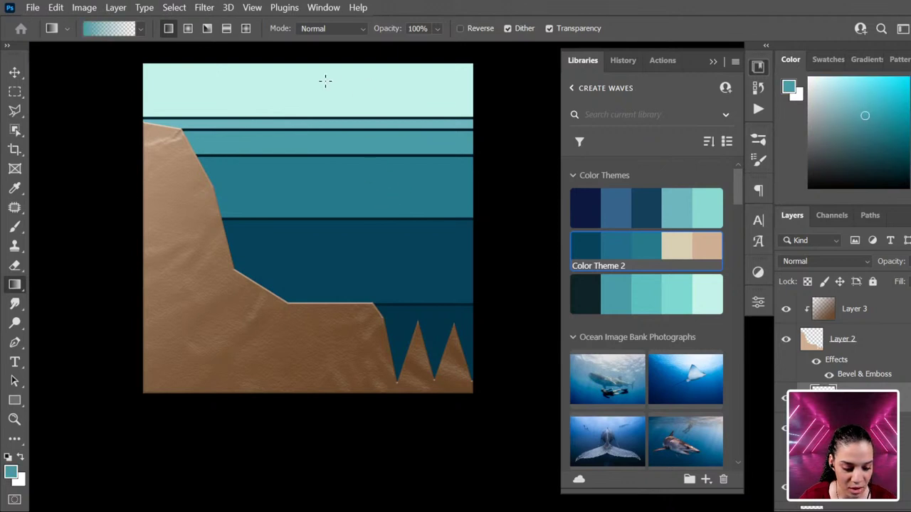
{"action": "left_click_drag", "start_coordinate": [325, 80], "coordinate": [384, 360]}
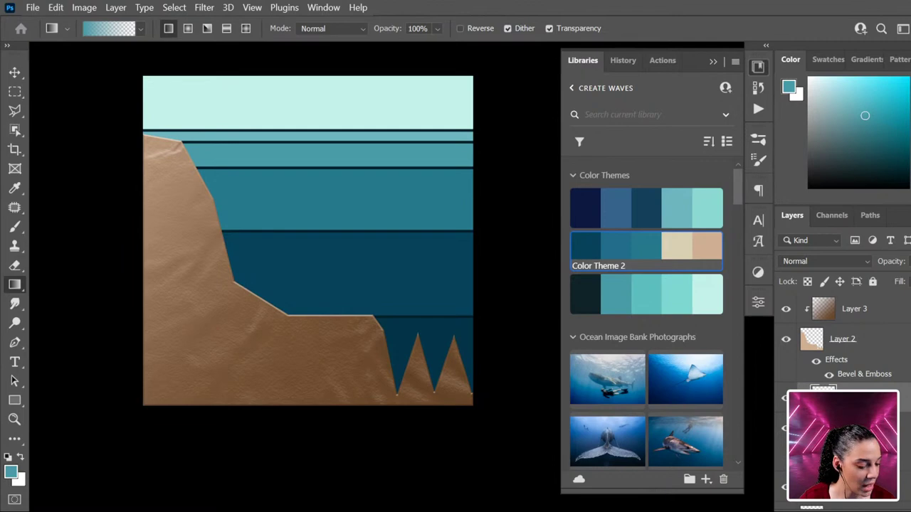
- Select the Group 1 zone-lines layer with its Color Overlay and convert it to a smart object again
{"action": "right_click", "coordinate": [885, 368]}
{"action": "left_click", "coordinate": [902, 434]}
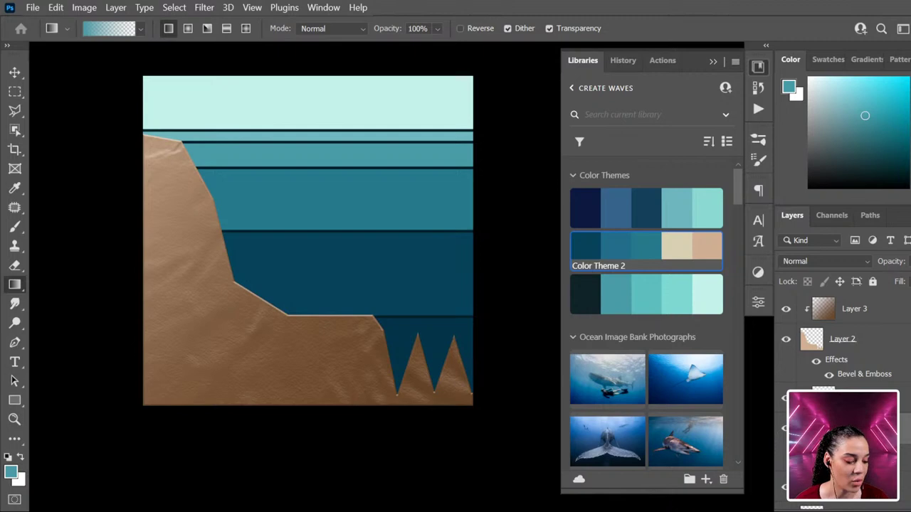
{"action": "right_click", "coordinate": [902, 433]}
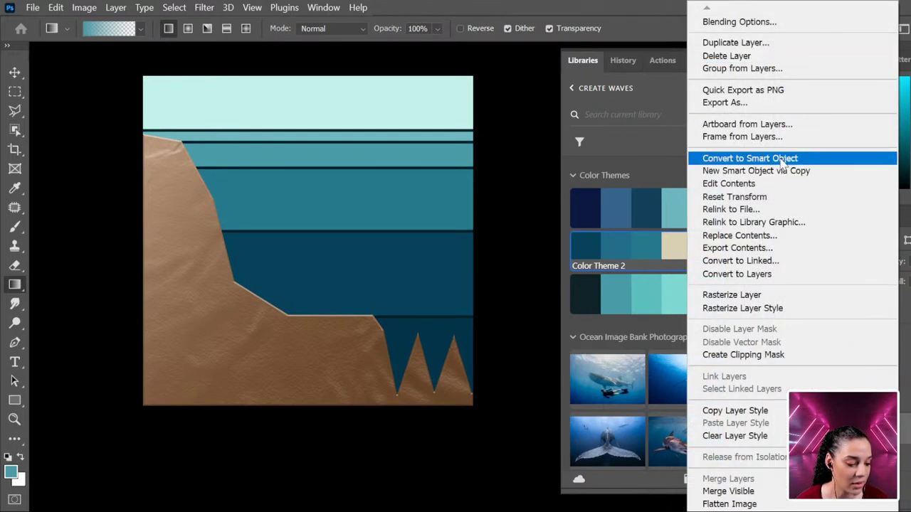
{"action": "left_click", "coordinate": [818, 158]}
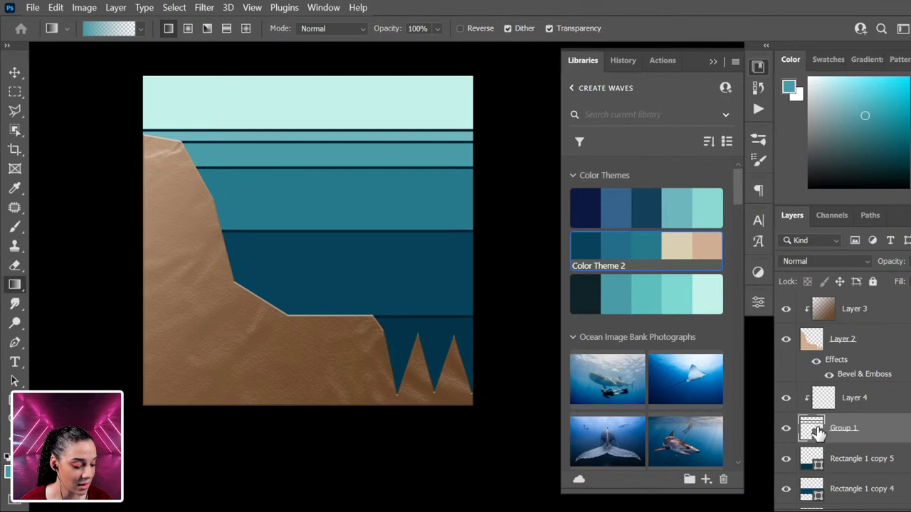
{"action": "right_click", "coordinate": [816, 434]}
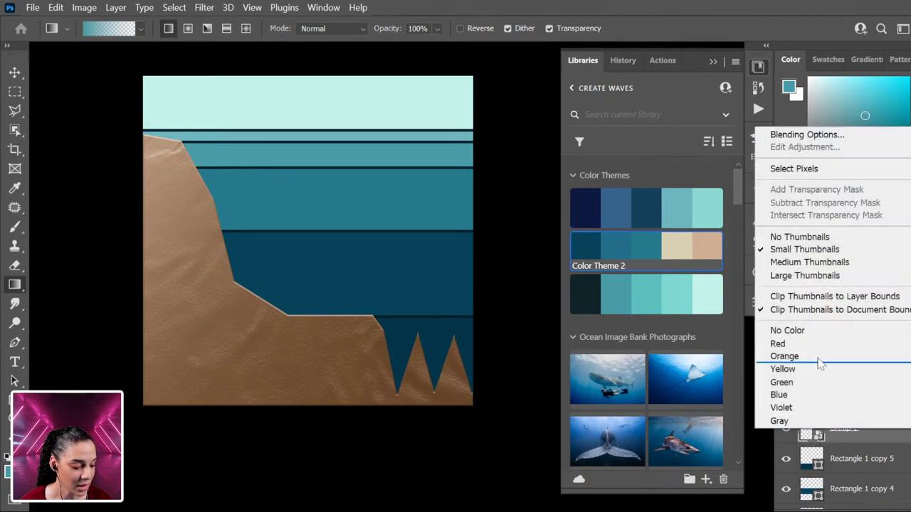
{"action": "right_click", "coordinate": [881, 430]}
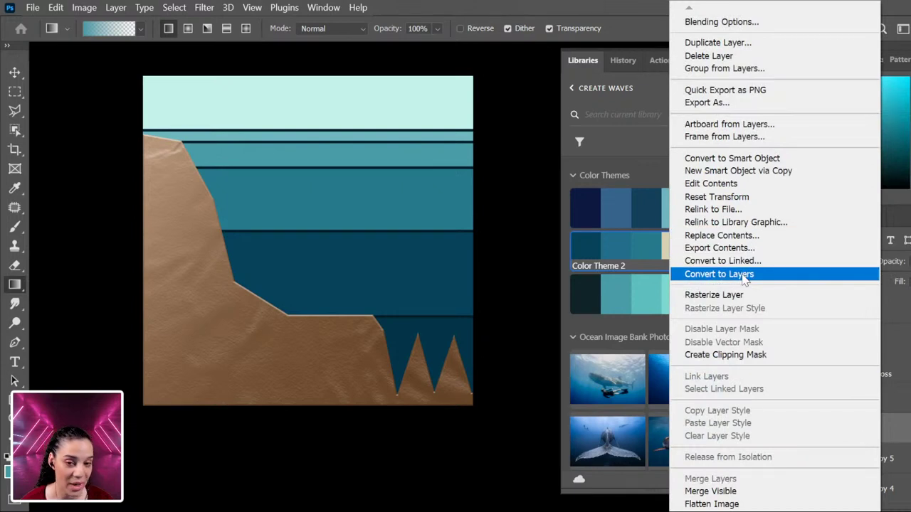
{"action": "left_click", "coordinate": [880, 434]}
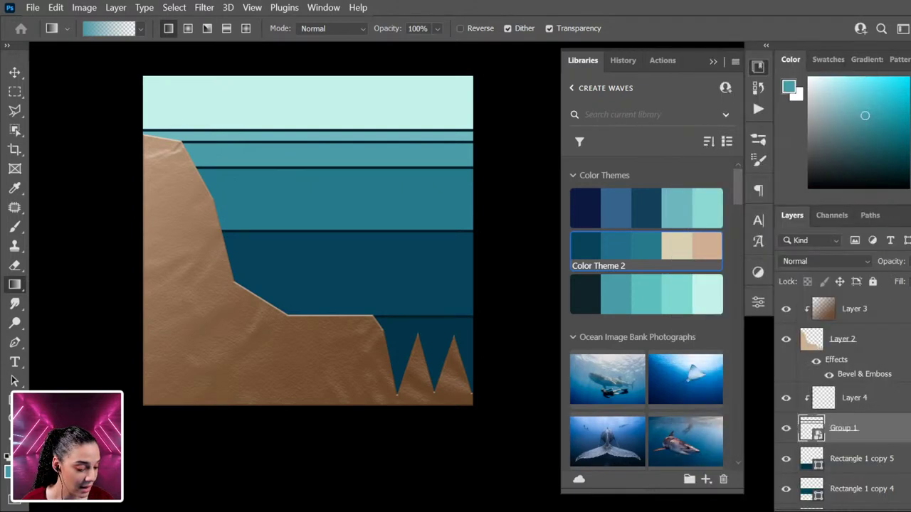
- Tint the zone lines on Layer 4 with a teal-to-transparent linear gradient and a sampled dark blue reflected gradient across the middle bands
{"action": "left_click", "coordinate": [875, 401]}
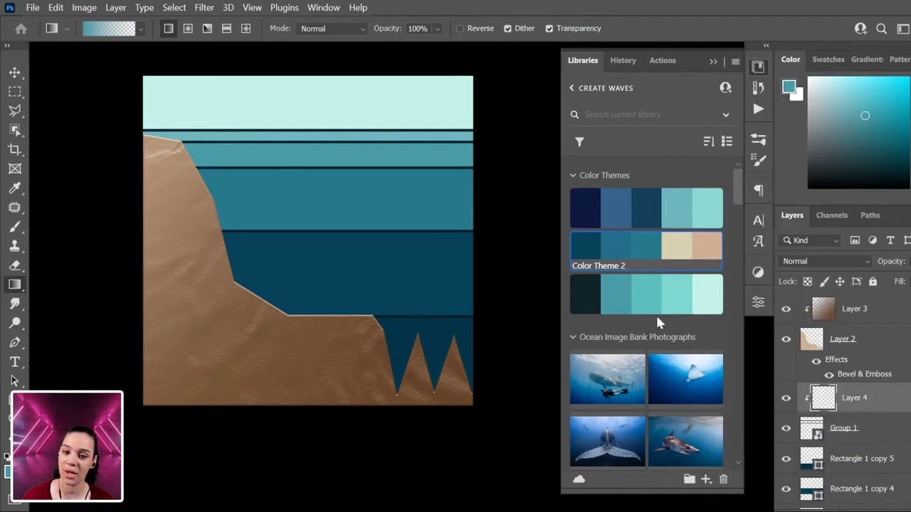
{"action": "left_click_drag", "start_coordinate": [359, 114], "coordinate": [363, 350]}
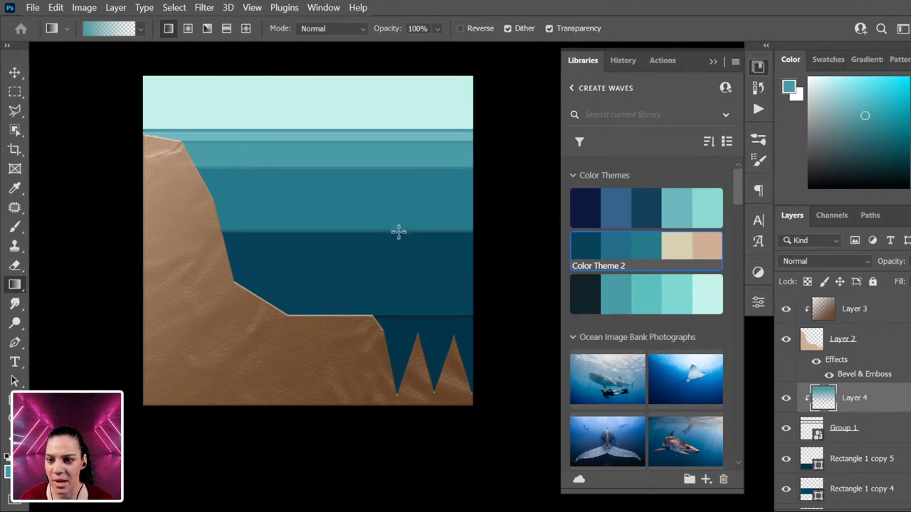
{"action": "left_click", "coordinate": [227, 29]}
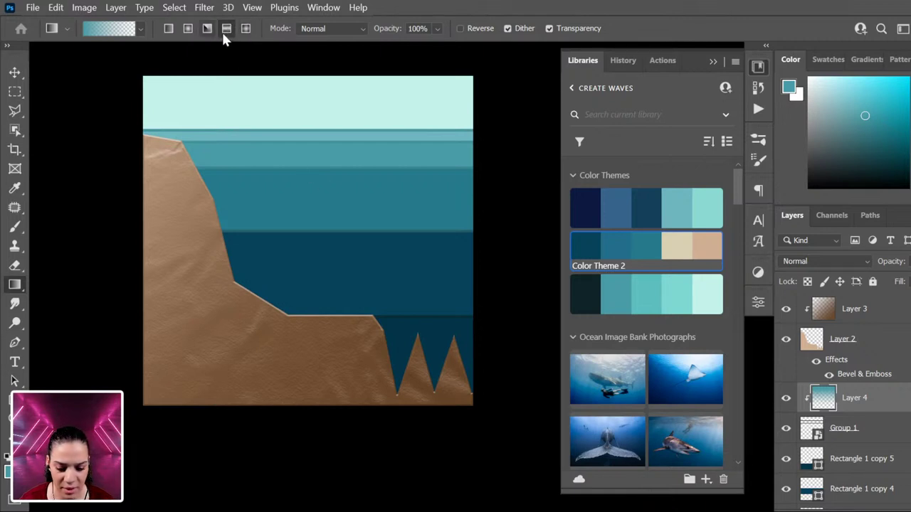
{"action": "left_click", "coordinate": [407, 262], "text": "alt"}
{"action": "left_click_drag", "start_coordinate": [368, 185], "coordinate": [363, 259]}
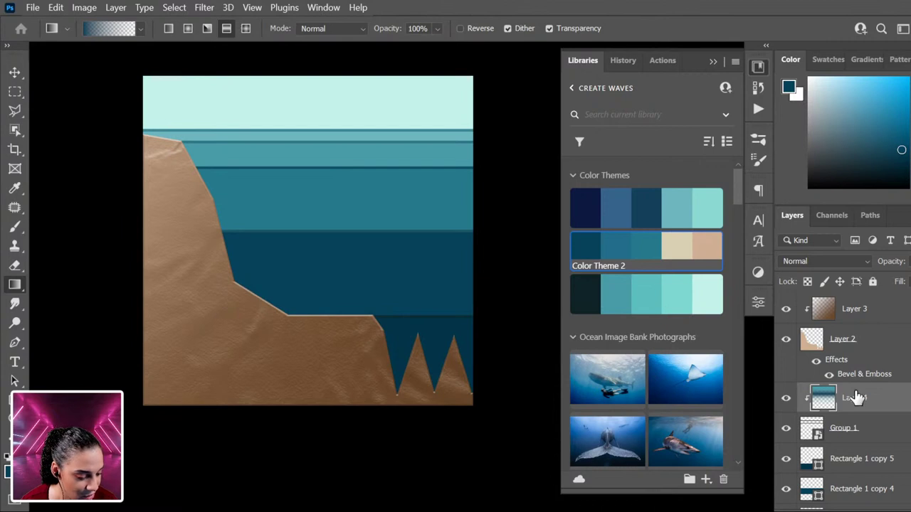
- Add a Lorem Ipsum placeholder label above Layer 3 in the middle water band, using Montserrat SemiBold
{"action": "left_click", "coordinate": [880, 319]}
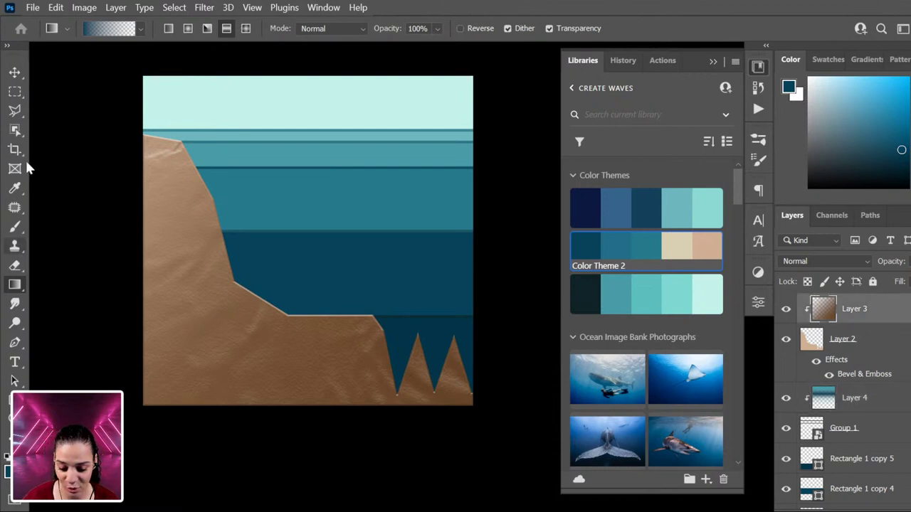
{"action": "key", "text": "t"}
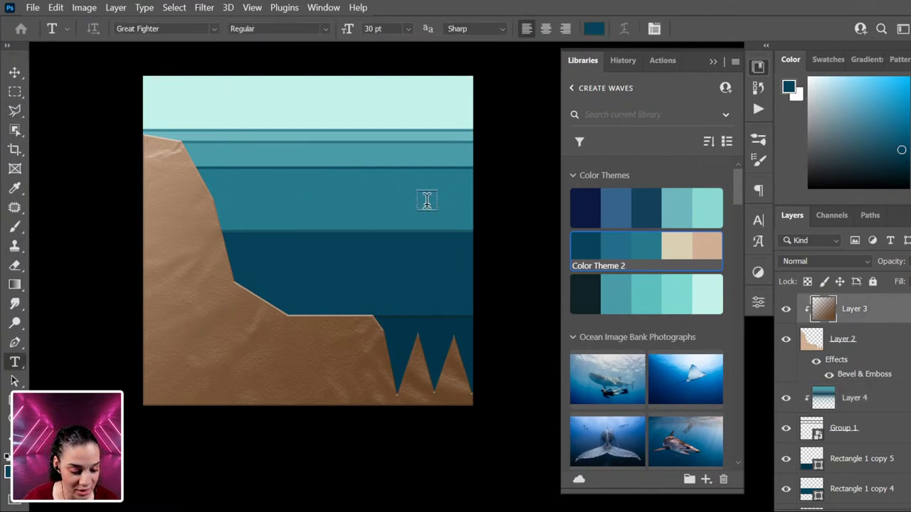
{"action": "left_click", "coordinate": [427, 198]}
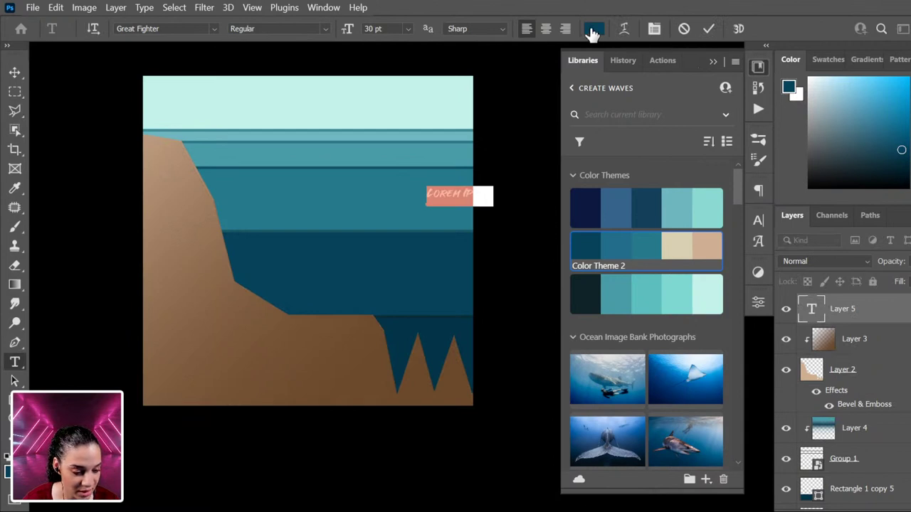
{"action": "left_click", "coordinate": [592, 30]}
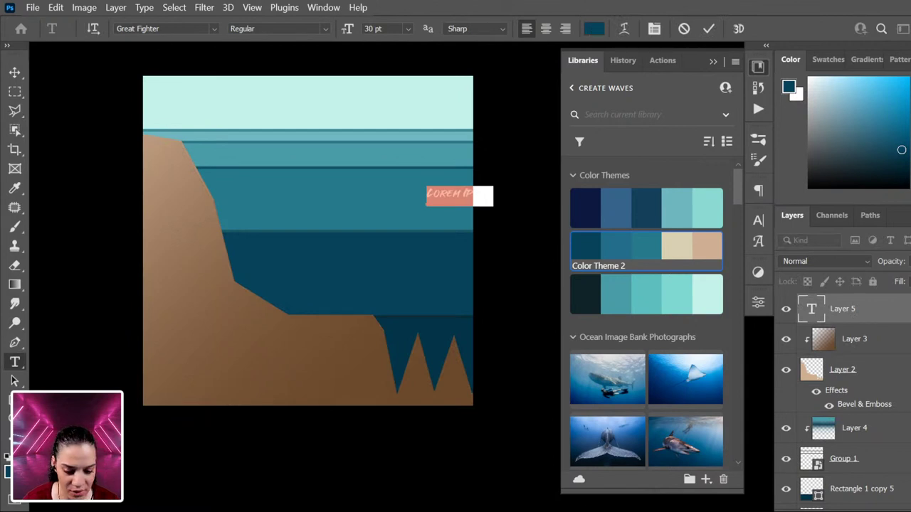
{"action": "left_click", "coordinate": [215, 29]}
{"action": "left_click", "coordinate": [202, 72]}
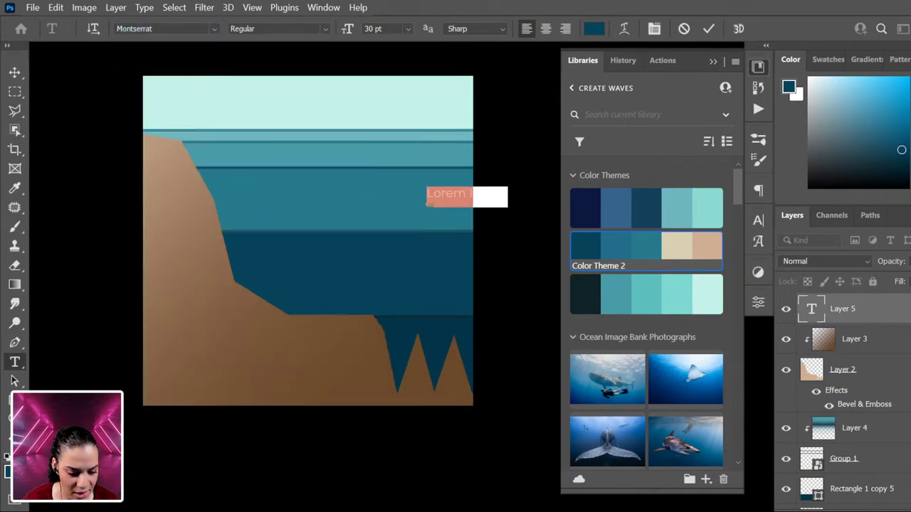
{"action": "left_click", "coordinate": [325, 30]}
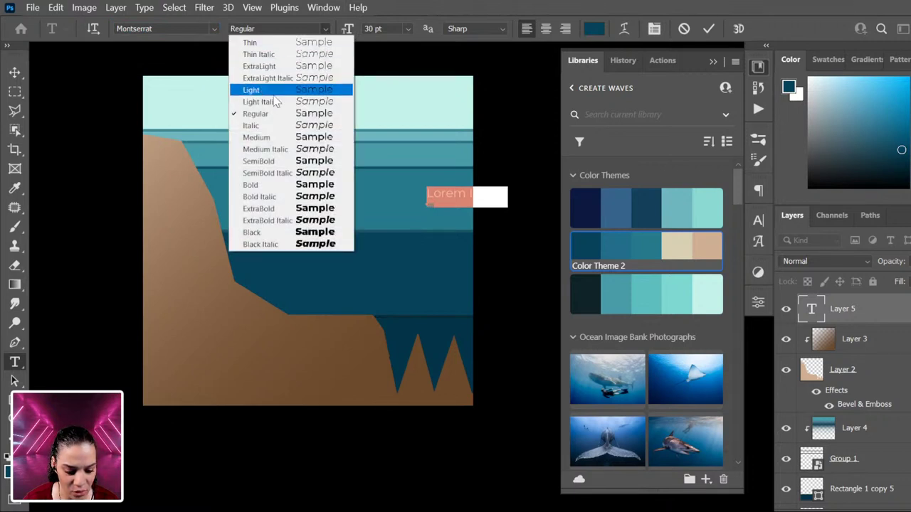
{"action": "left_click", "coordinate": [277, 163]}
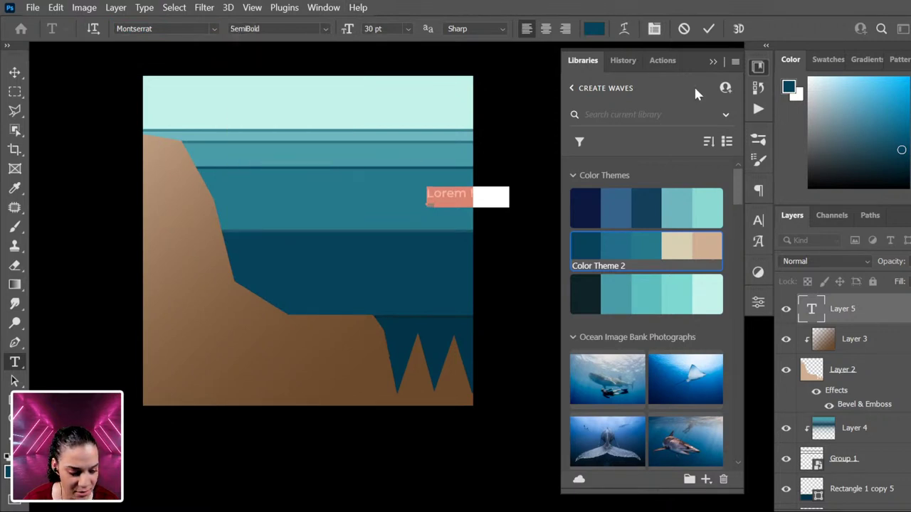
- Right-align the label text and move it to the canvas's right edge above the water-surface line
{"action": "left_click", "coordinate": [565, 30]}
{"action": "left_click", "coordinate": [894, 310]}
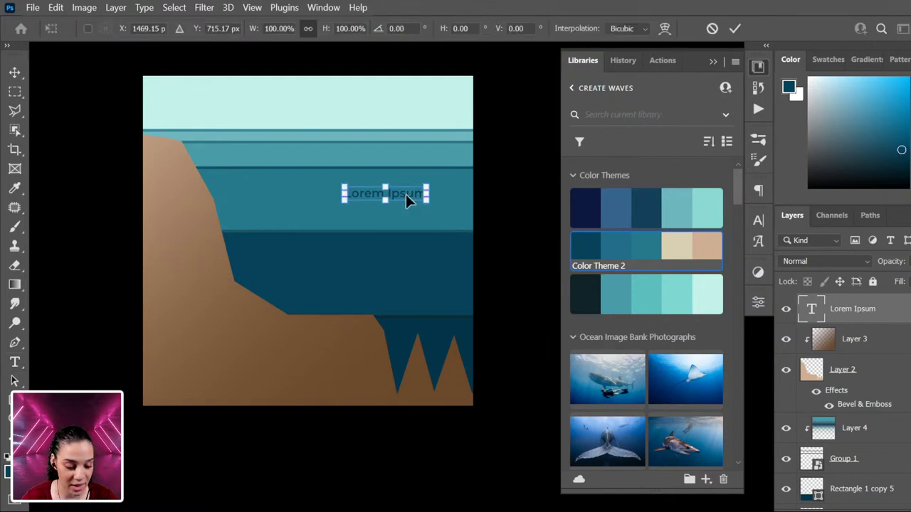
{"action": "left_click_drag", "start_coordinate": [408, 199], "coordinate": [451, 116]}
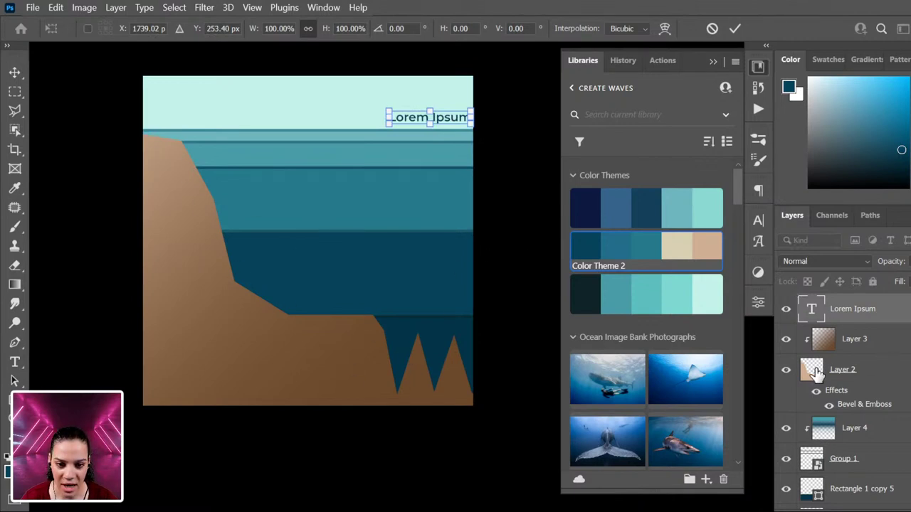
- Set the Bevel & Emboss size on the seafloor's Layer 2 to 18 px and apply the layer style
{"action": "double_click", "coordinate": [868, 405]}
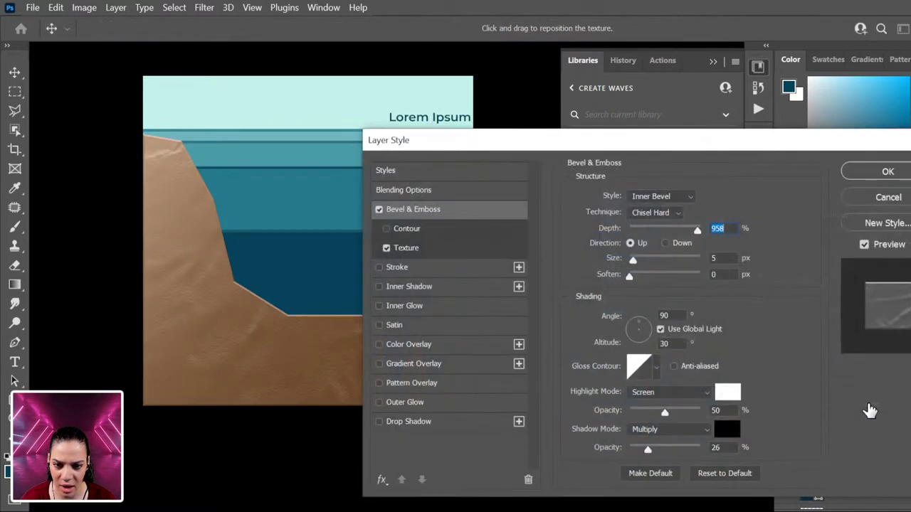
{"action": "left_click", "coordinate": [421, 248]}
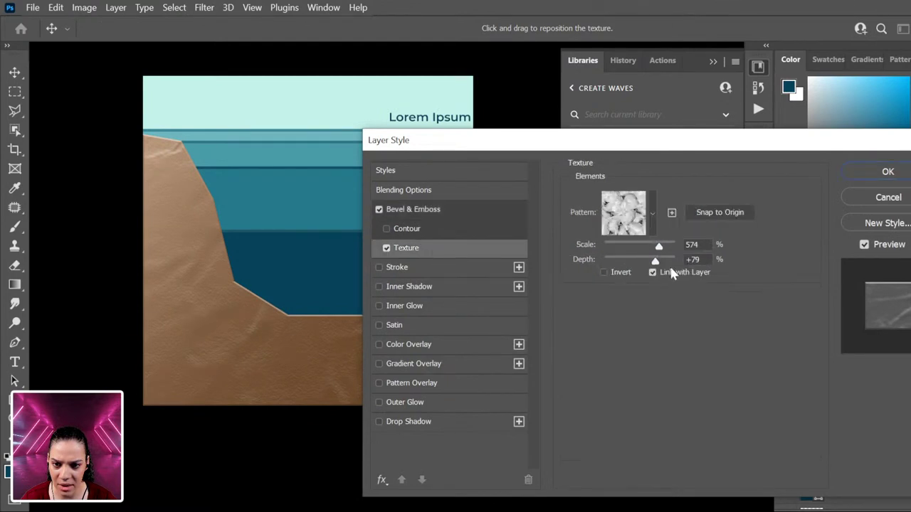
{"action": "left_click", "coordinate": [437, 210]}
{"action": "left_click_drag", "start_coordinate": [633, 261], "coordinate": [640, 263]}
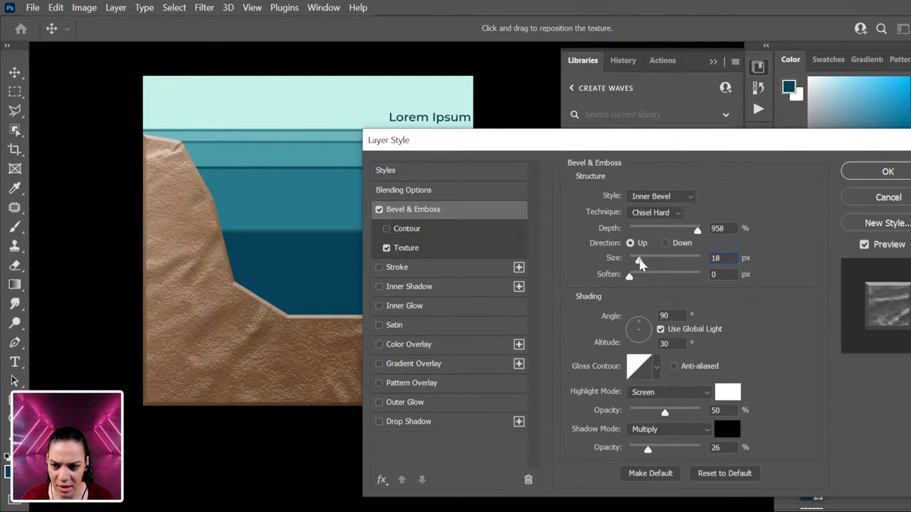
{"action": "left_click_drag", "start_coordinate": [712, 138], "coordinate": [624, 147]}
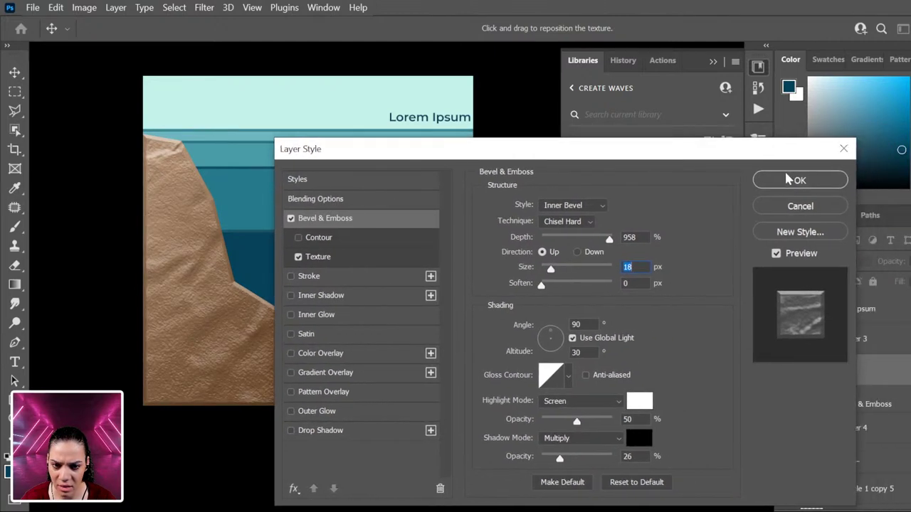
{"action": "left_click", "coordinate": [800, 180]}
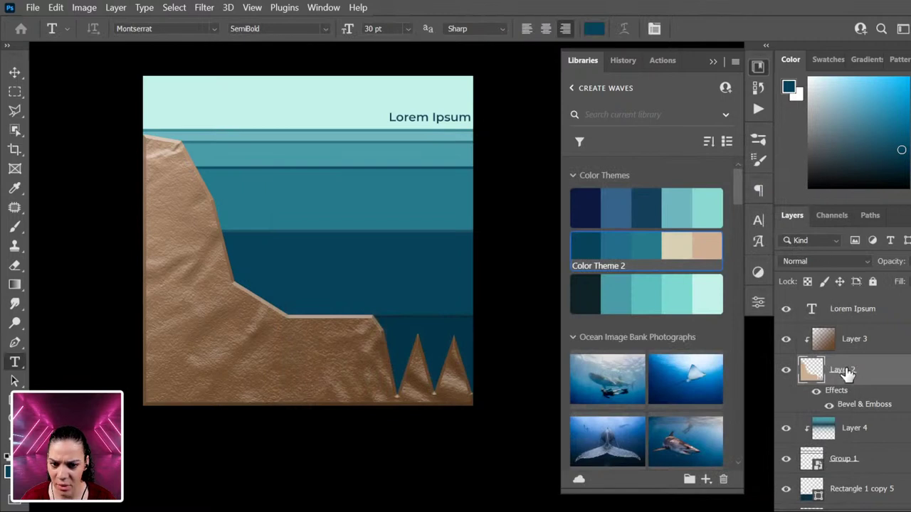
- Nudge the Lorem Ipsum label down so it sits close above the water-surface line
{"action": "left_click", "coordinate": [875, 320]}
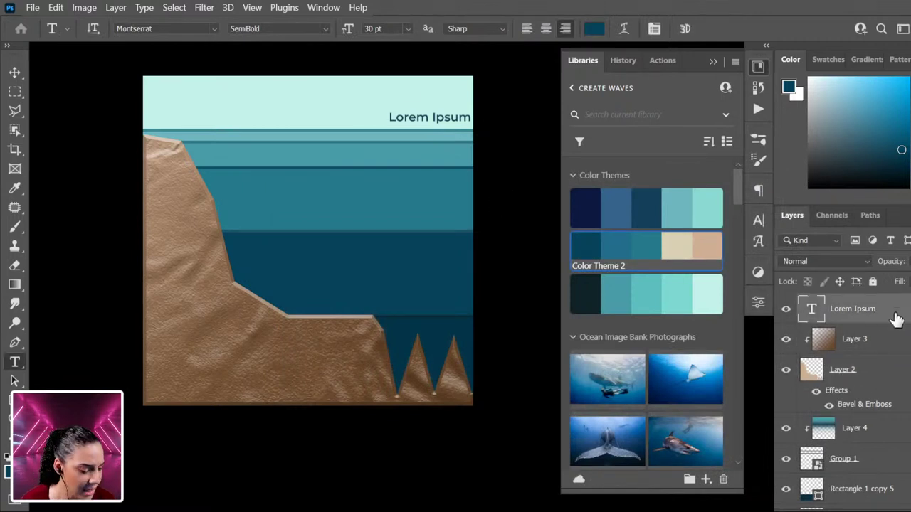
{"action": "key", "text": "ctrl+r"}
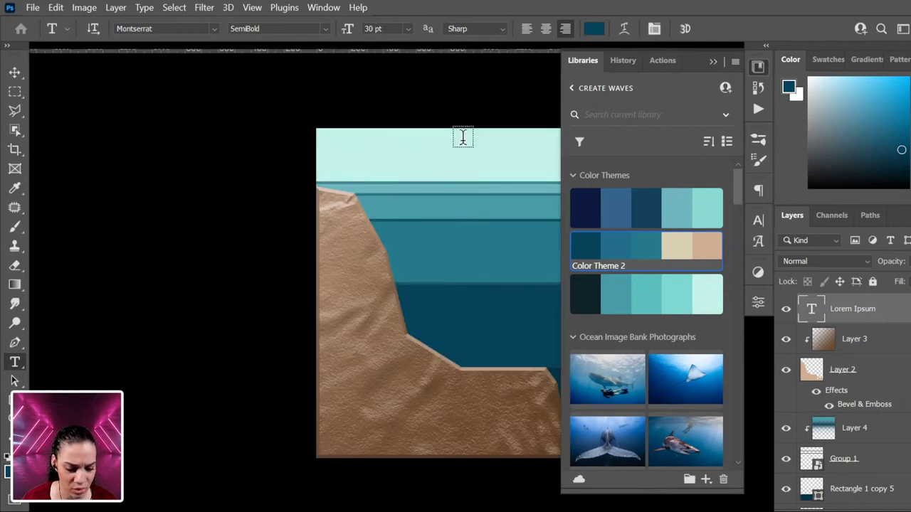
{"action": "key", "text": "ctrl+r"}
{"action": "key", "text": "ctrl+t"}
{"action": "left_click_drag", "start_coordinate": [477, 173], "coordinate": [295, 173]}
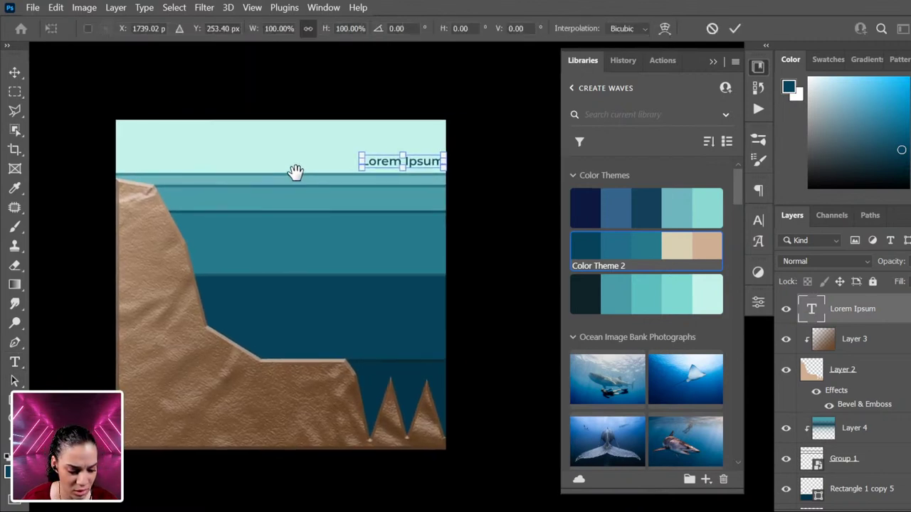
{"action": "key", "text": "ctrl+plus"}
{"action": "scroll", "coordinate": [402, 155], "scroll_direction": "down", "scroll_amount": 2}
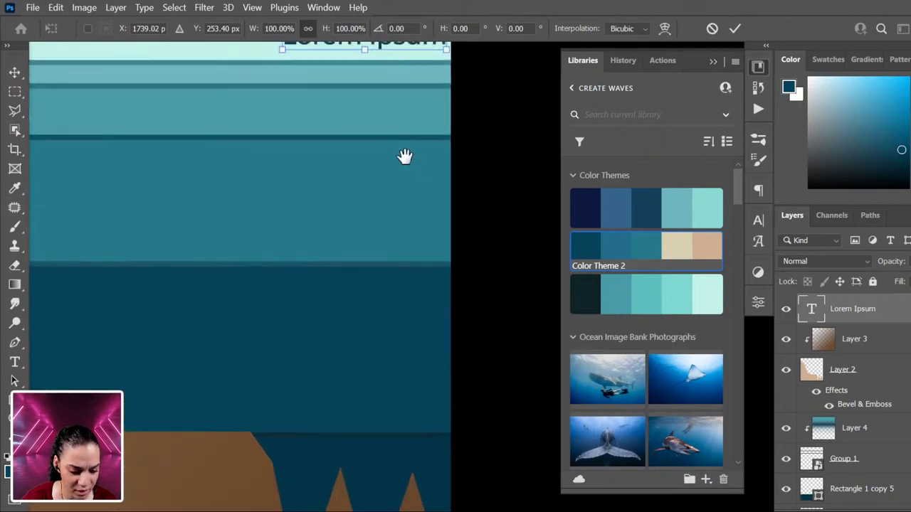
{"action": "key", "text": "ctrl+plus"}
{"action": "left_click_drag", "start_coordinate": [454, 187], "coordinate": [456, 198]}
{"action": "key", "text": "Return"}
- Duplicate the label three times and place the copies just above the second, third and fourth zone lines
{"action": "key", "text": "t"}
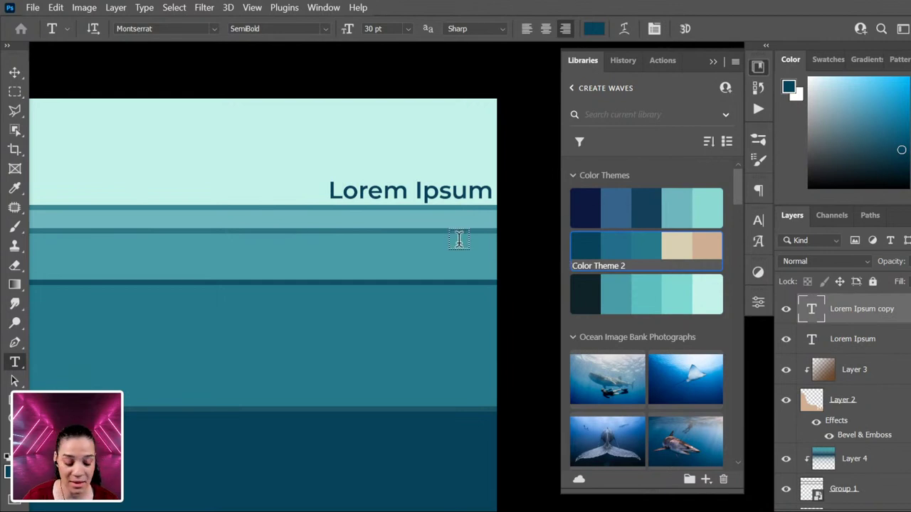
{"action": "key", "text": "ctrl+t"}
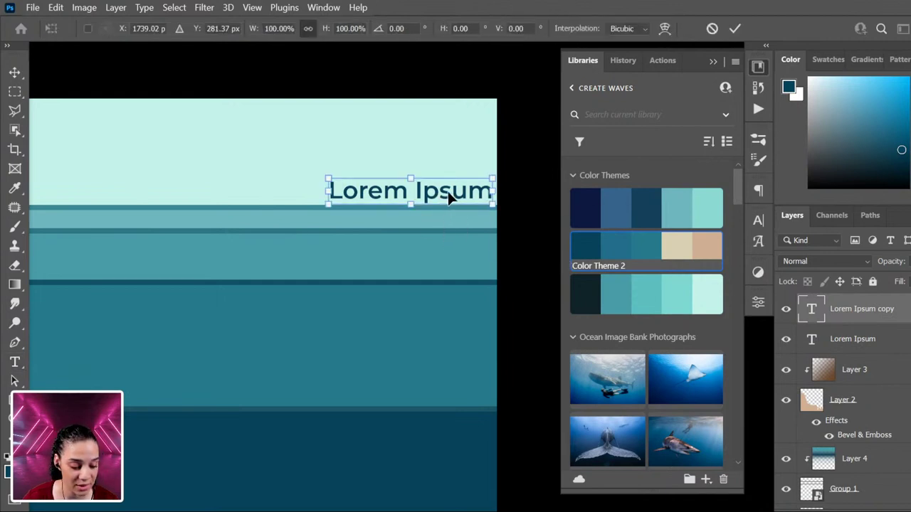
{"action": "left_click_drag", "start_coordinate": [449, 198], "coordinate": [466, 239]}
{"action": "key", "text": "Return"}
{"action": "key", "text": "t"}
{"action": "key", "text": "ctrl+j"}
{"action": "key", "text": "ctrl+t"}
{"action": "key", "text": "Return"}
{"action": "key", "text": "ctrl+j"}
{"action": "key", "text": "ctrl+t"}
{"action": "key", "text": "Return"}
- Duplicate the label again and move the copy straight down to just above the trench zone line
{"action": "key", "text": "ctrl+j"}
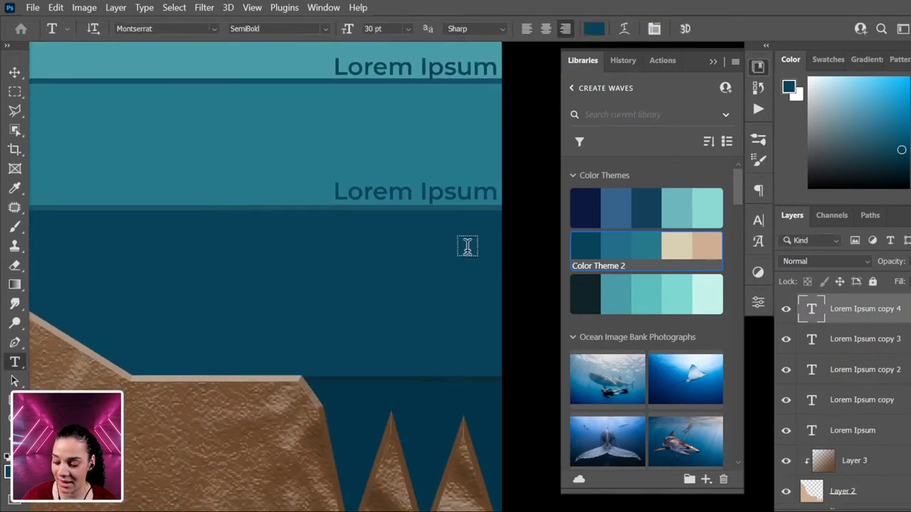
{"action": "key", "text": "ctrl+t"}
{"action": "left_click_drag", "start_coordinate": [463, 204], "coordinate": [465, 376]}
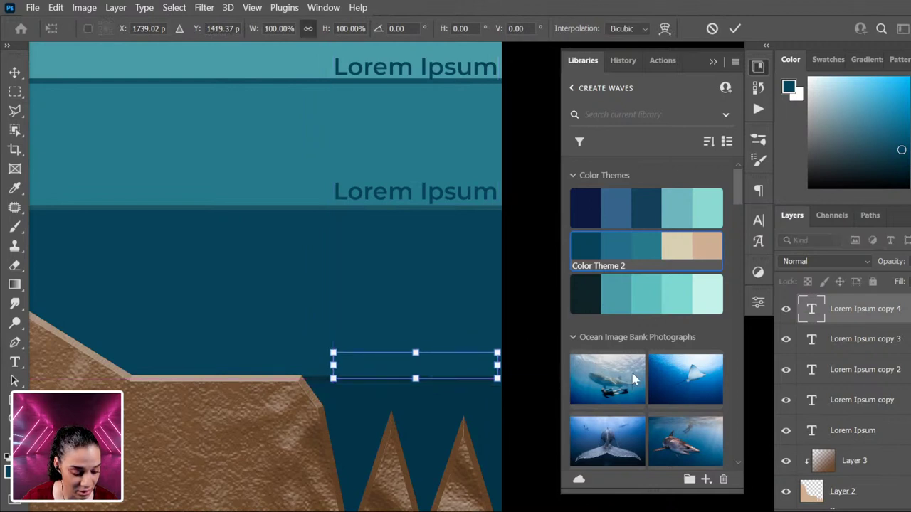
{"action": "key", "text": "Return"}
- Recolor the label above the trench line with the light teal fourth swatch of Color Theme 1
{"action": "key", "text": "t"}
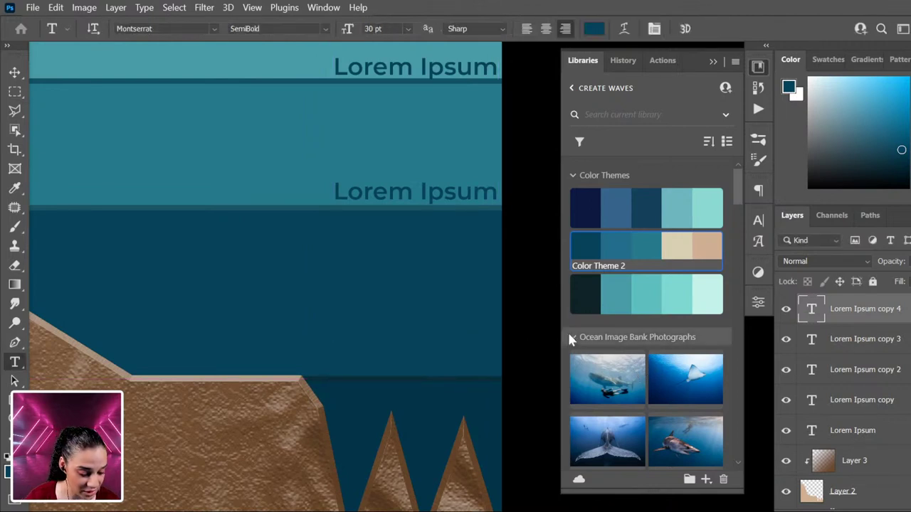
{"action": "left_click", "coordinate": [444, 381]}
{"action": "key", "text": "ctrl+a"}
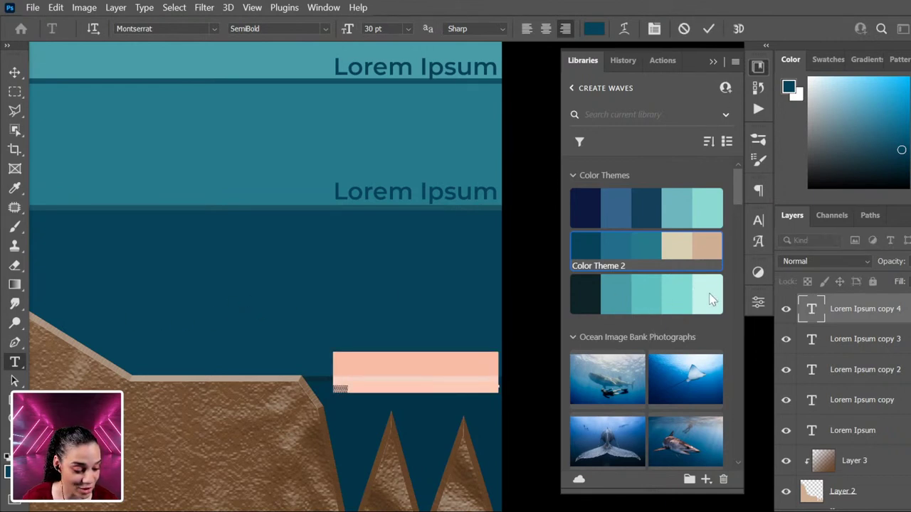
{"action": "left_click", "coordinate": [878, 320]}
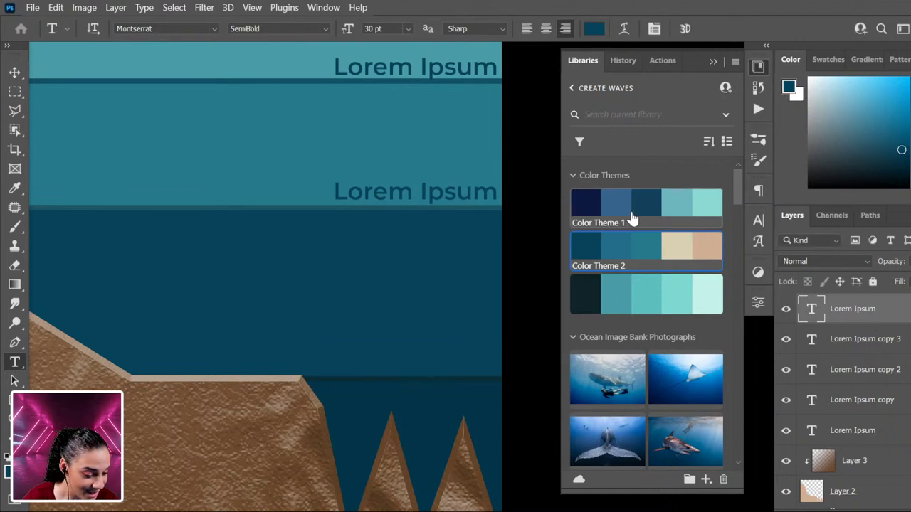
{"action": "left_click", "coordinate": [677, 210]}
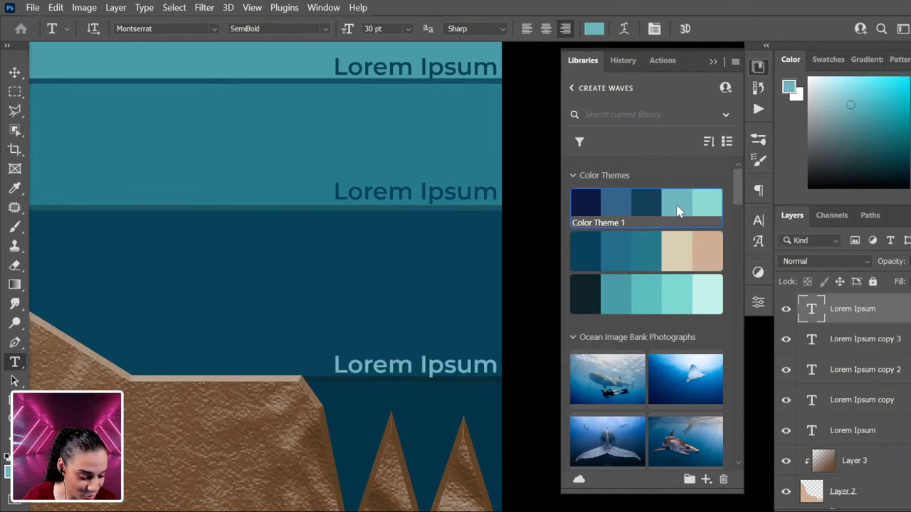
- Try the light teal from Color Theme 1 on the label above the fourth zone line, and undo the color change
{"action": "left_click", "coordinate": [444, 193]}
{"action": "left_click", "coordinate": [421, 190]}
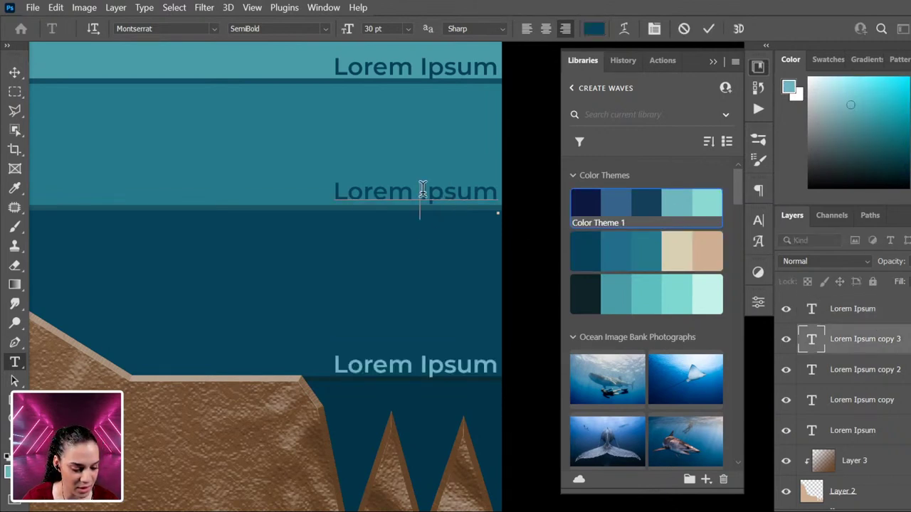
{"action": "double_click", "coordinate": [422, 190]}
{"action": "left_click", "coordinate": [864, 321]}
{"action": "left_click", "coordinate": [673, 206]}
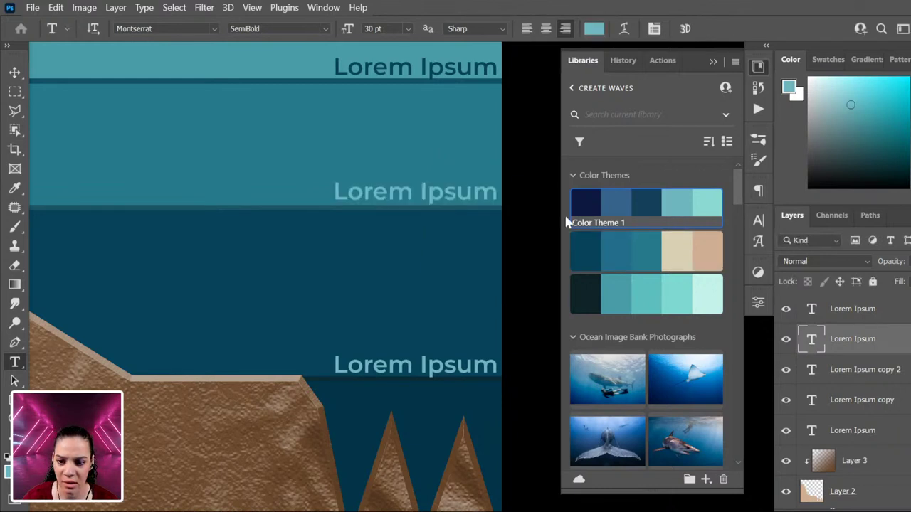
{"action": "key", "text": "ctrl+z"}
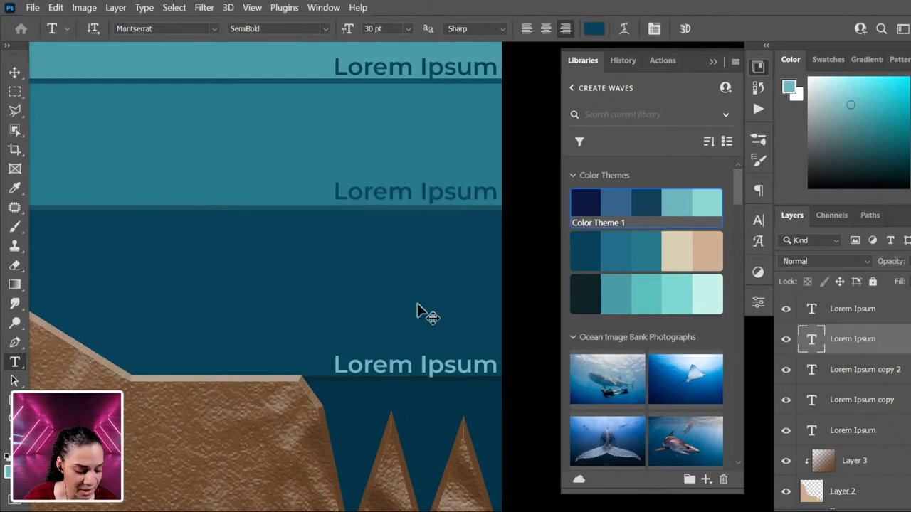
- Duplicate the light teal label above the trench line and place the copy just below that line, over the trench spikes
{"action": "scroll", "coordinate": [417, 311], "scroll_direction": "down", "scroll_amount": 1}
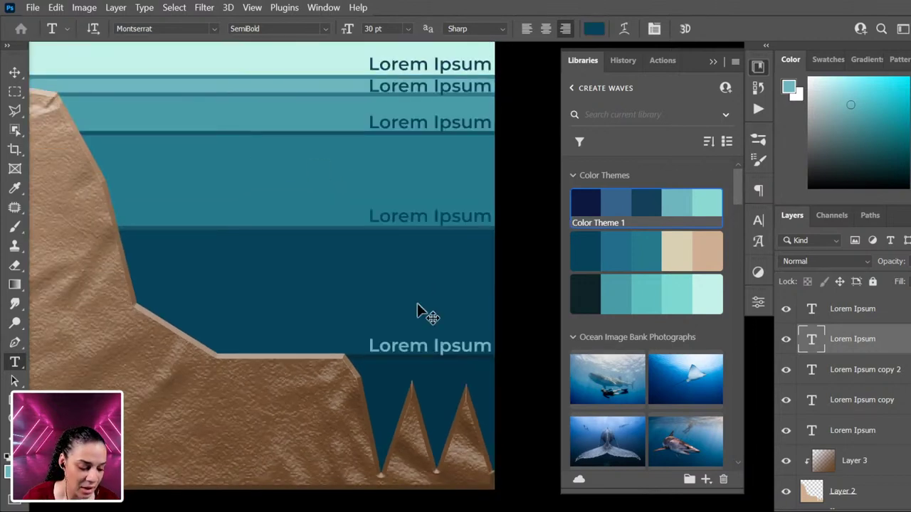
{"action": "left_click", "coordinate": [902, 313]}
{"action": "key", "text": "ctrl+j"}
{"action": "key", "text": "ctrl+t"}
{"action": "left_click_drag", "start_coordinate": [467, 353], "coordinate": [470, 376]}
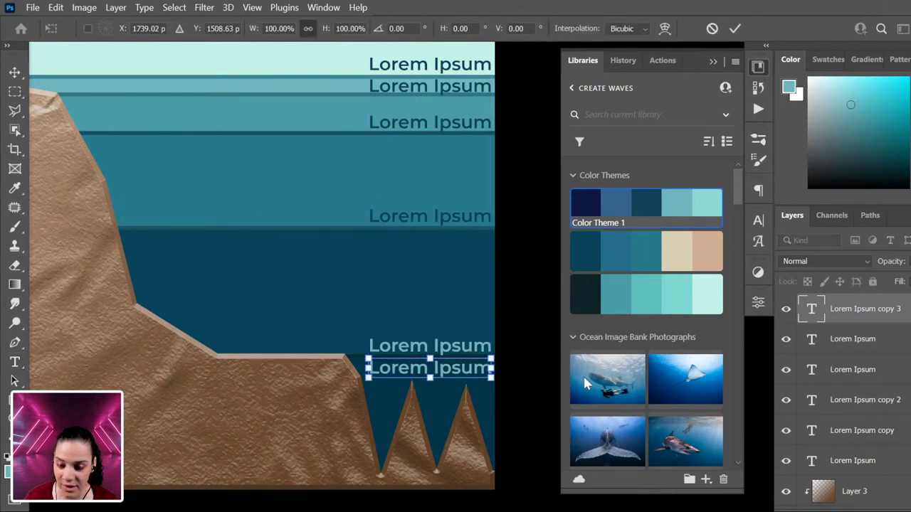
{"action": "key", "text": "Return"}
{"action": "scroll", "coordinate": [387, 295], "scroll_direction": "down", "scroll_amount": 2}
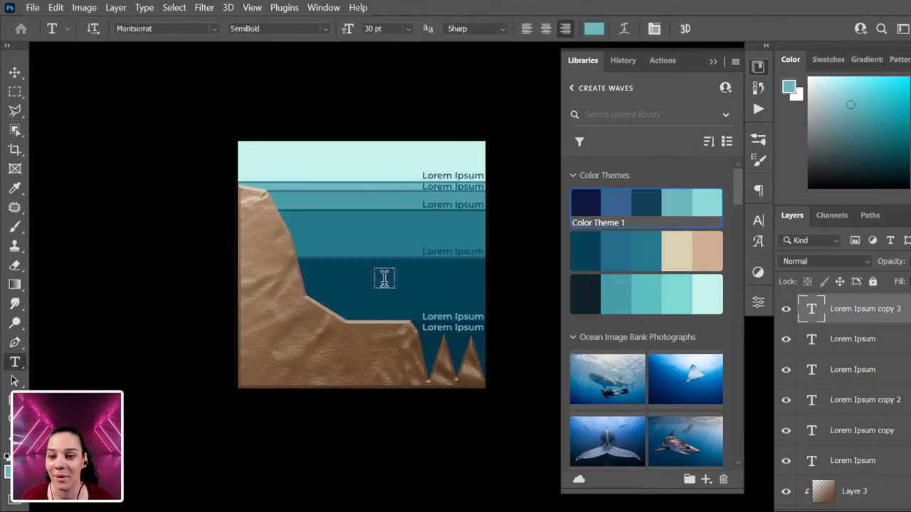
{"action": "scroll", "coordinate": [477, 289], "scroll_direction": "up", "scroll_amount": 1}
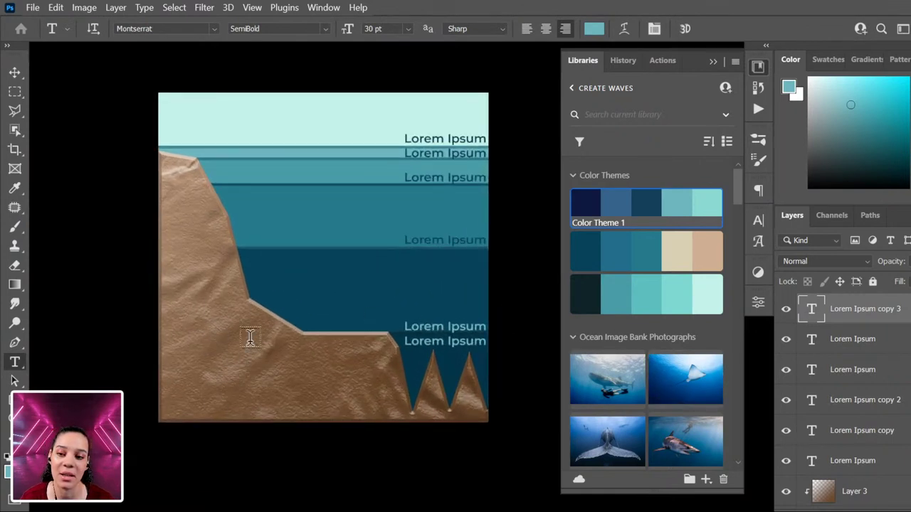
{"action": "scroll", "coordinate": [202, 361], "scroll_direction": "up", "scroll_amount": 1}
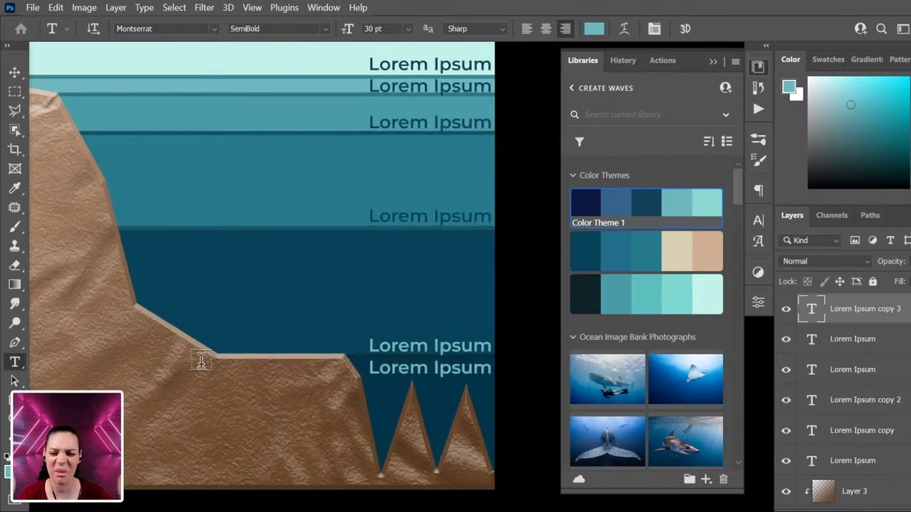
{"action": "scroll", "coordinate": [202, 361], "scroll_direction": "down", "scroll_amount": 2}
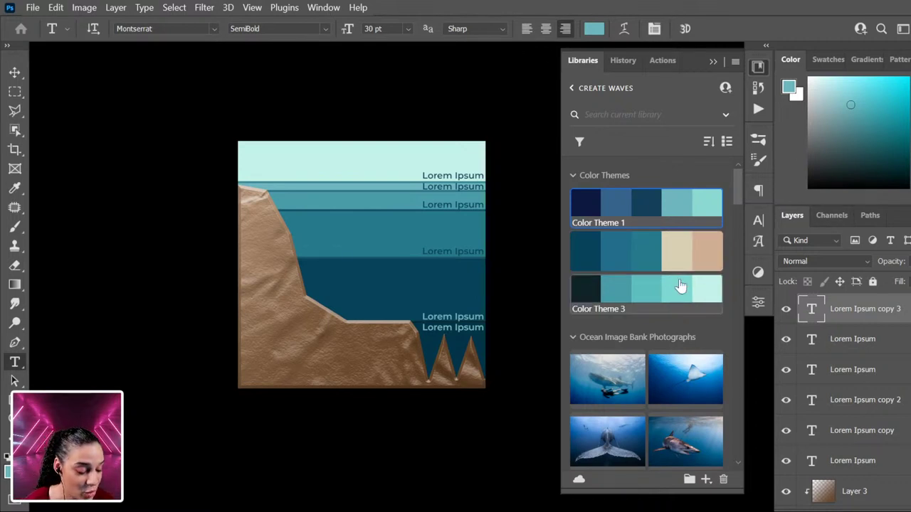
- Browse the Ocean Image Bank Photographs in the Create Waves library for sea creature images
{"action": "scroll", "coordinate": [681, 285], "scroll_direction": "down", "scroll_amount": 3}
{"action": "scroll", "coordinate": [679, 293], "scroll_direction": "down", "scroll_amount": 1}
{"action": "scroll", "coordinate": [677, 284], "scroll_direction": "down", "scroll_amount": 10}
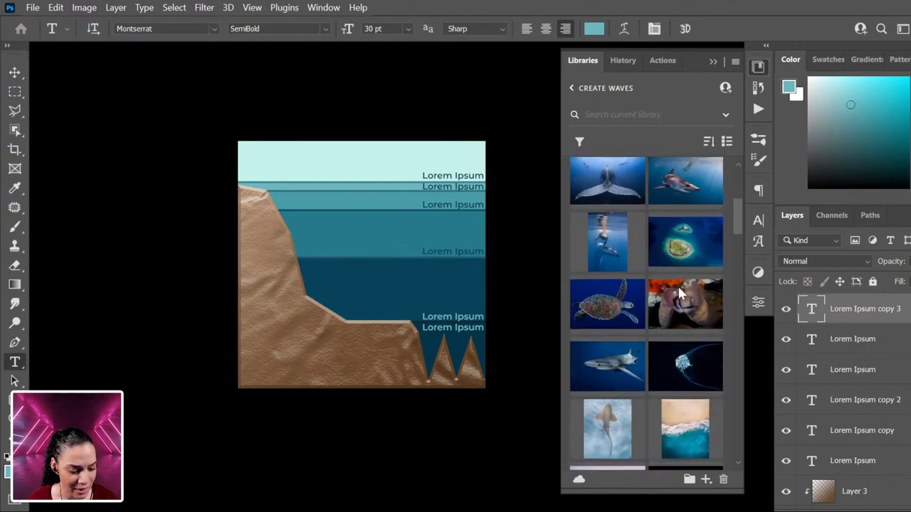
{"action": "scroll", "coordinate": [657, 258], "scroll_direction": "up", "scroll_amount": 8}
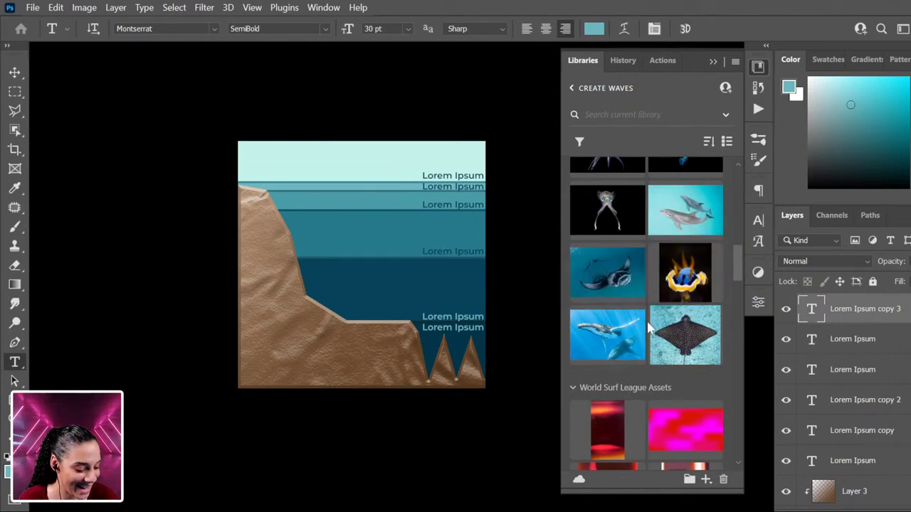
{"action": "scroll", "coordinate": [660, 313], "scroll_direction": "up", "scroll_amount": 4}
{"action": "scroll", "coordinate": [660, 316], "scroll_direction": "up", "scroll_amount": 5}
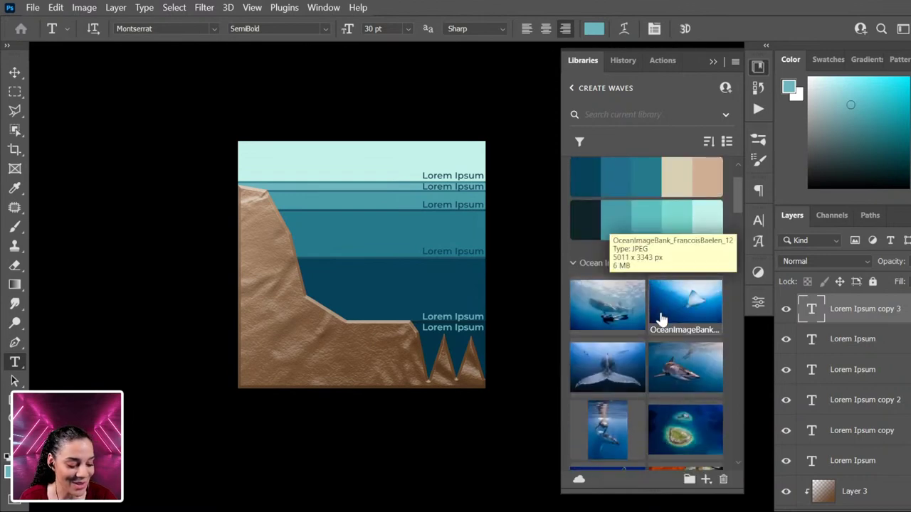
{"action": "scroll", "coordinate": [660, 320], "scroll_direction": "down", "scroll_amount": 8}
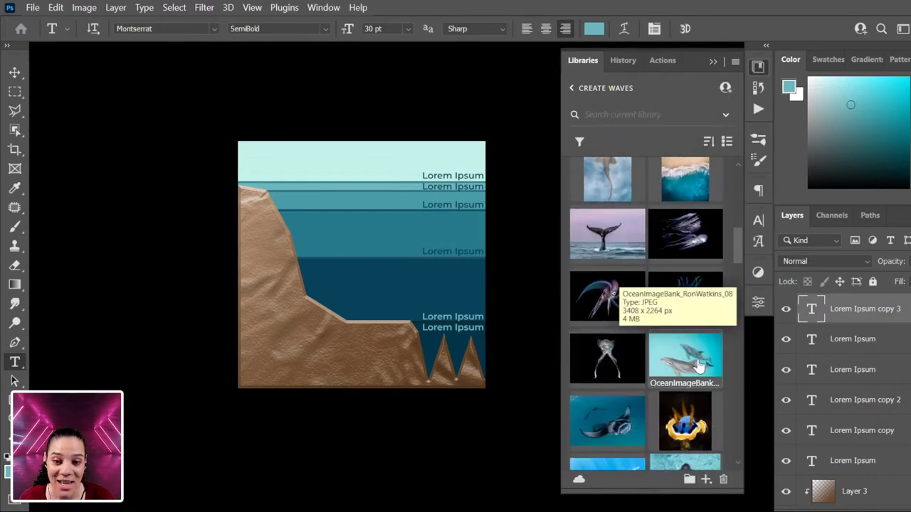
{"action": "scroll", "coordinate": [697, 366], "scroll_direction": "down", "scroll_amount": 4}
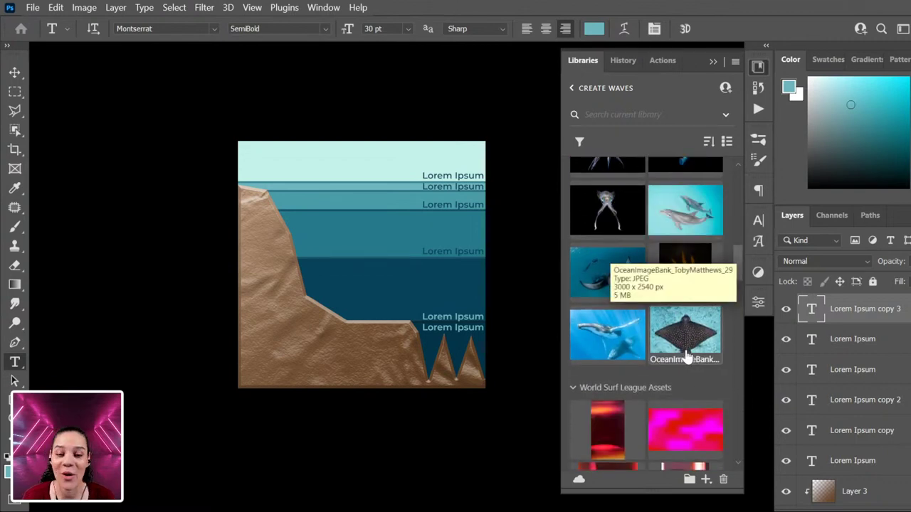
{"action": "scroll", "coordinate": [685, 353], "scroll_direction": "up", "scroll_amount": 2}
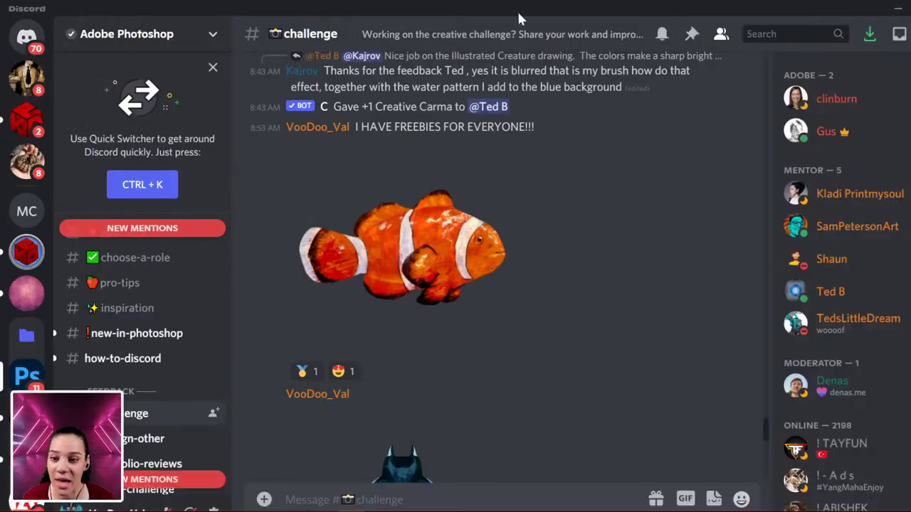
- Switch to Discord and look over the clownfish and manta ray cutouts shared in the challenge channel
{"action": "scroll", "coordinate": [445, 299], "scroll_direction": "down", "scroll_amount": 3}
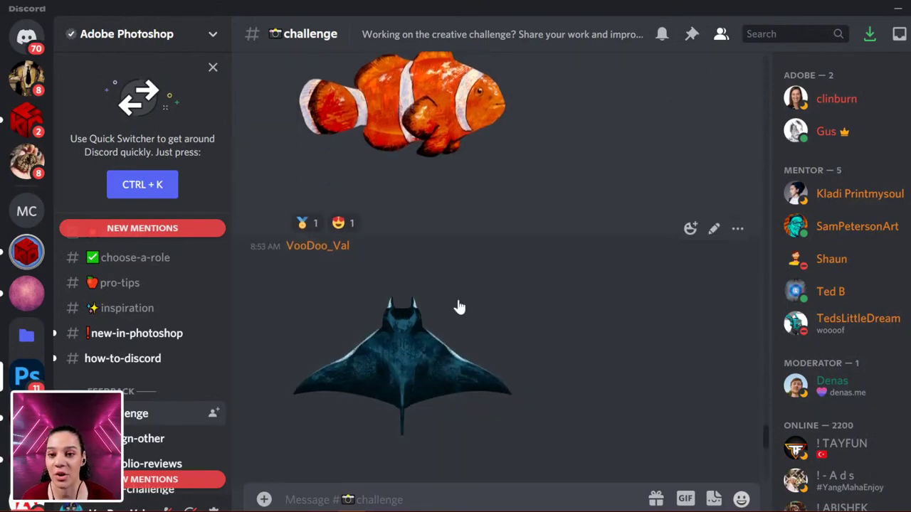
{"action": "scroll", "coordinate": [459, 307], "scroll_direction": "down", "scroll_amount": 10}
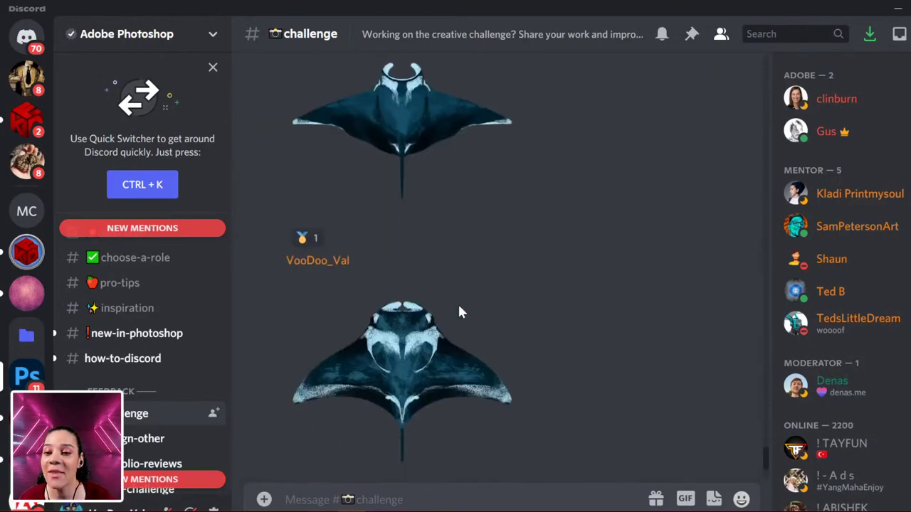
{"action": "scroll", "coordinate": [459, 316], "scroll_direction": "up", "scroll_amount": 8}
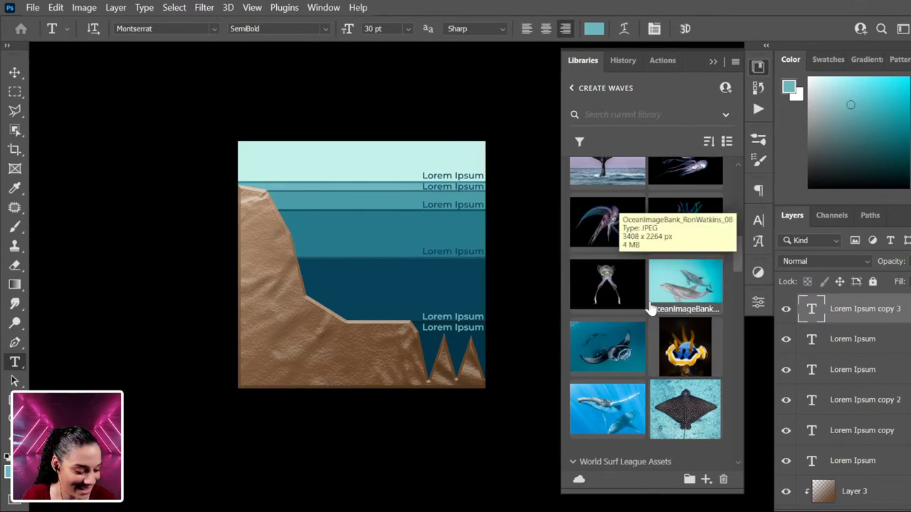
- Open the library's squid photo on black for editing and show it in standard screen mode with the library collapsed
{"action": "double_click", "coordinate": [608, 285]}
{"action": "left_click", "coordinate": [583, 178]}
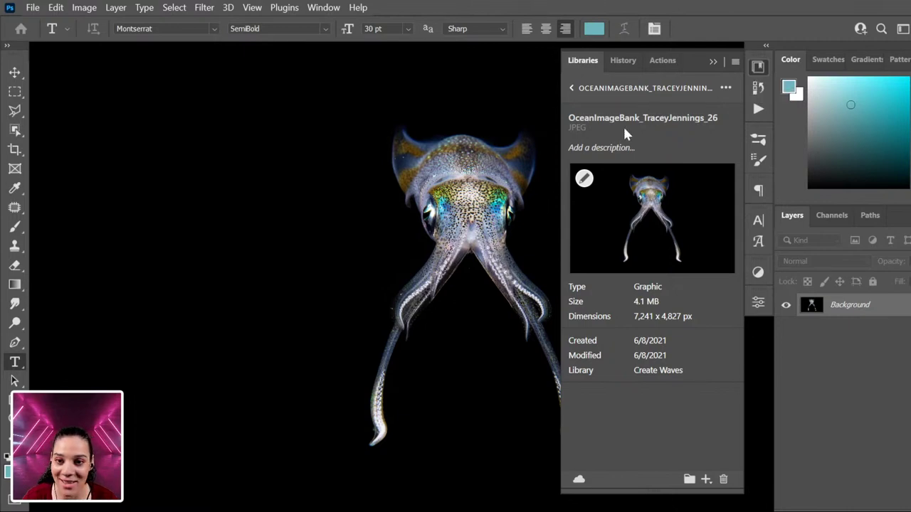
{"action": "mouse_move", "coordinate": [729, 121]}
{"action": "left_click", "coordinate": [757, 66]}
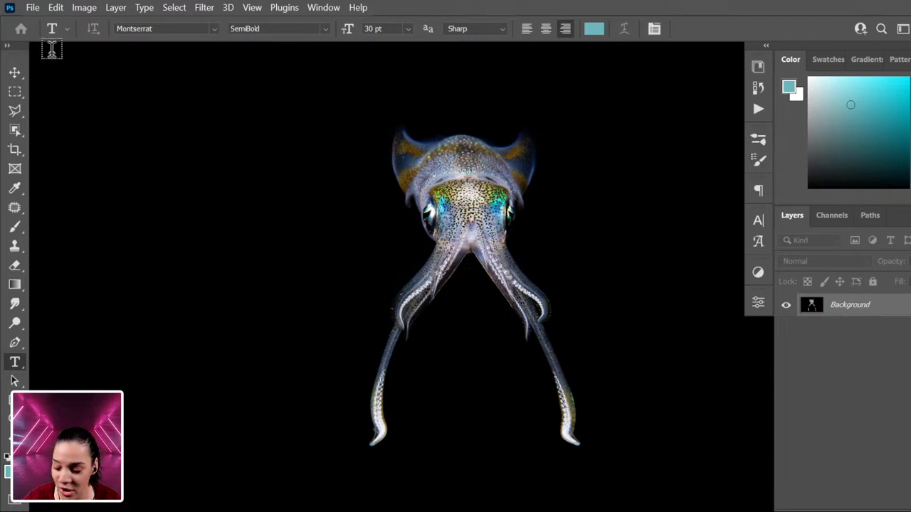
{"action": "key", "text": "f"}
{"action": "key", "text": "f"}
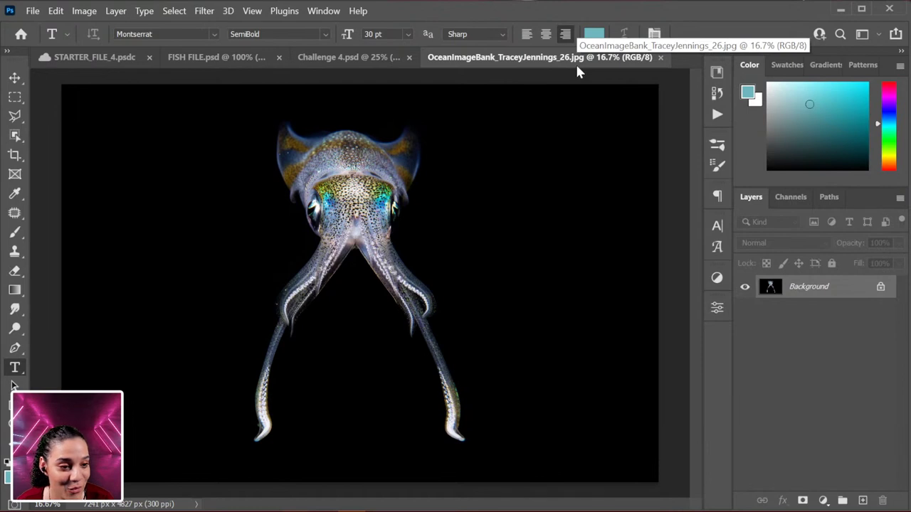
- Look through the open FISH FILE, STARTER_FILE_4 and squid photo documents and return to STARTER_FILE_4
{"action": "left_click_drag", "start_coordinate": [578, 69], "coordinate": [562, 61]}
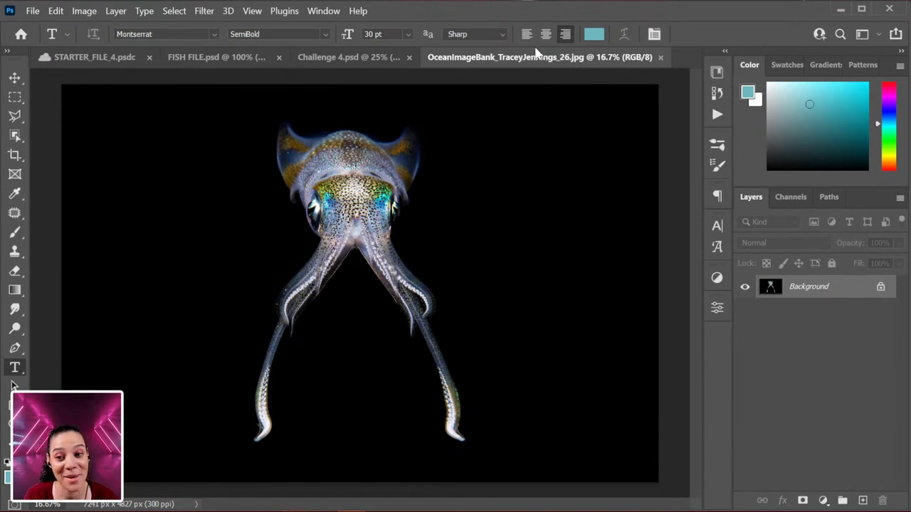
{"action": "left_click", "coordinate": [193, 63]}
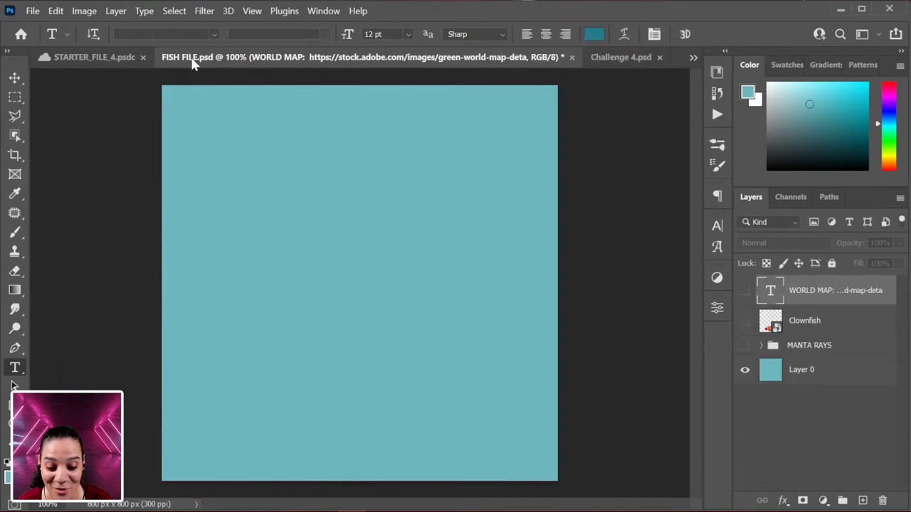
{"action": "left_click", "coordinate": [111, 61]}
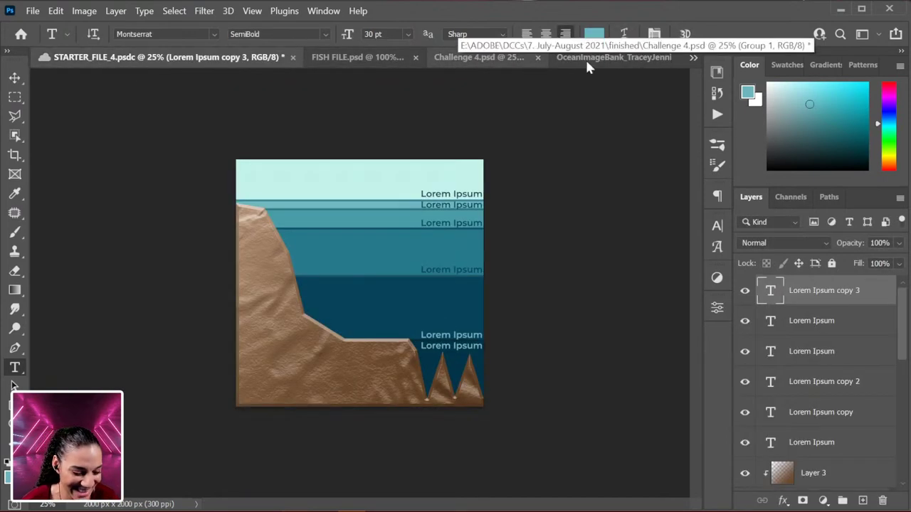
{"action": "left_click", "coordinate": [631, 60]}
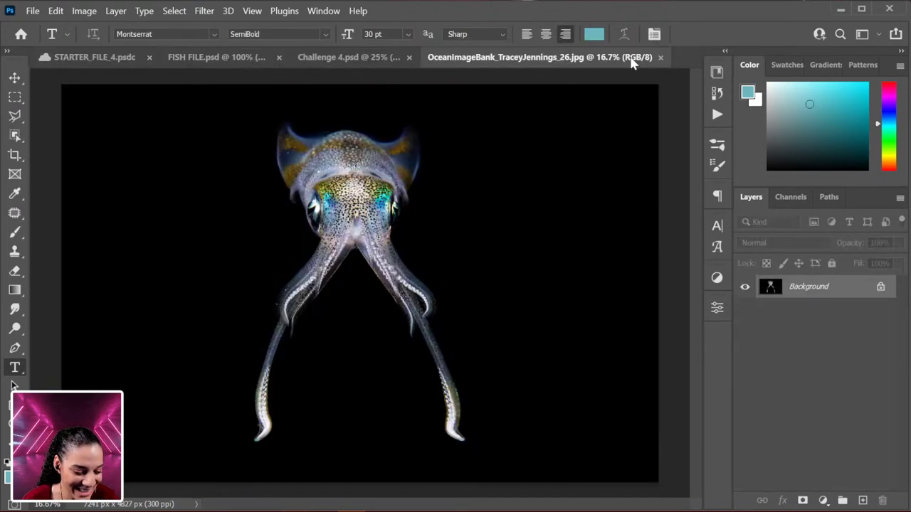
{"action": "left_click", "coordinate": [67, 64]}
- Switch to Discord and examine the enlarged clownfish cutout and the reference chart of clownfish varieties
{"action": "key", "text": "alt+Tab"}
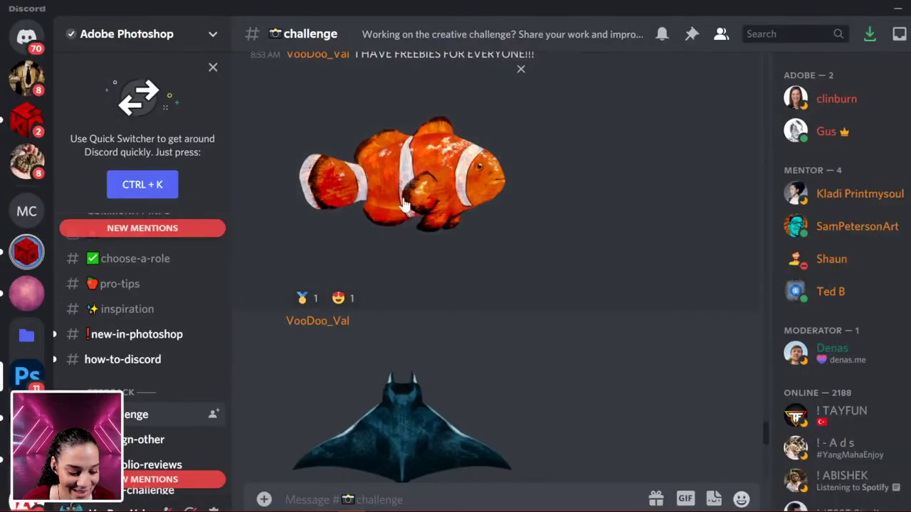
{"action": "left_click", "coordinate": [404, 205]}
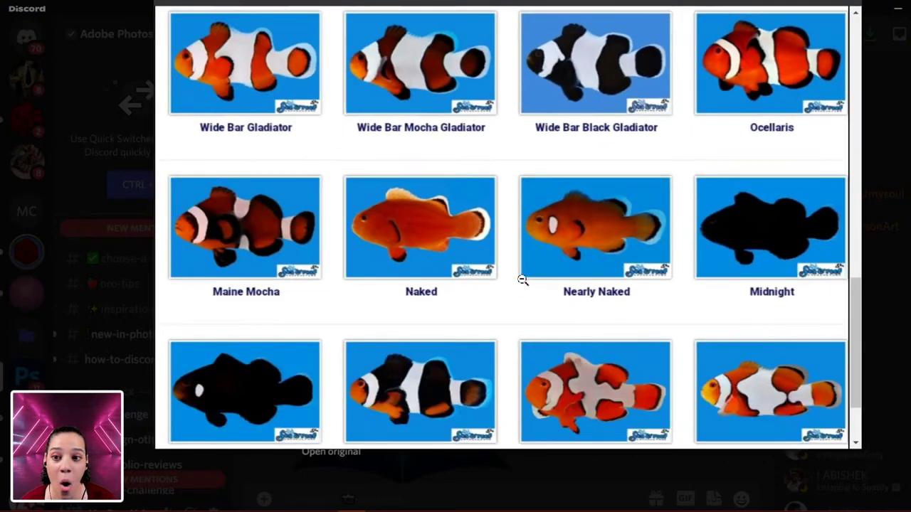
{"action": "scroll", "coordinate": [545, 299], "scroll_direction": "up", "scroll_amount": 3}
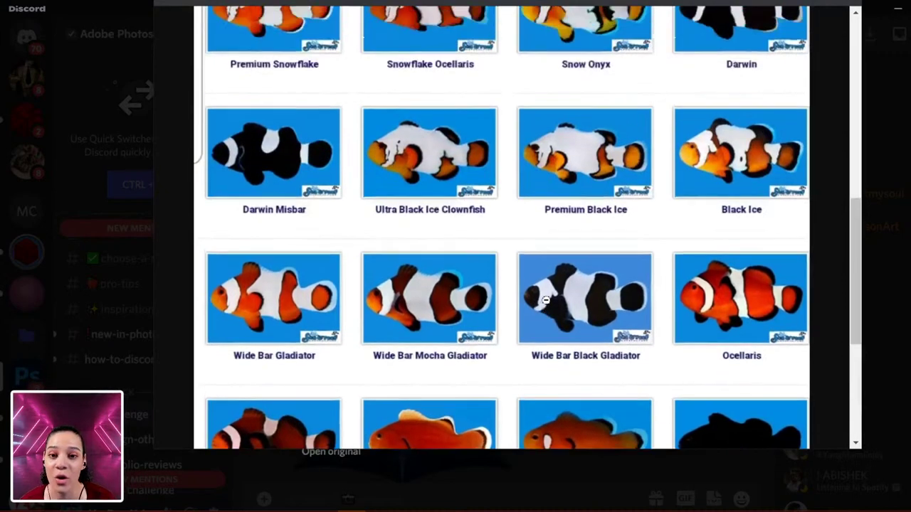
{"action": "scroll", "coordinate": [545, 300], "scroll_direction": "up", "scroll_amount": 7}
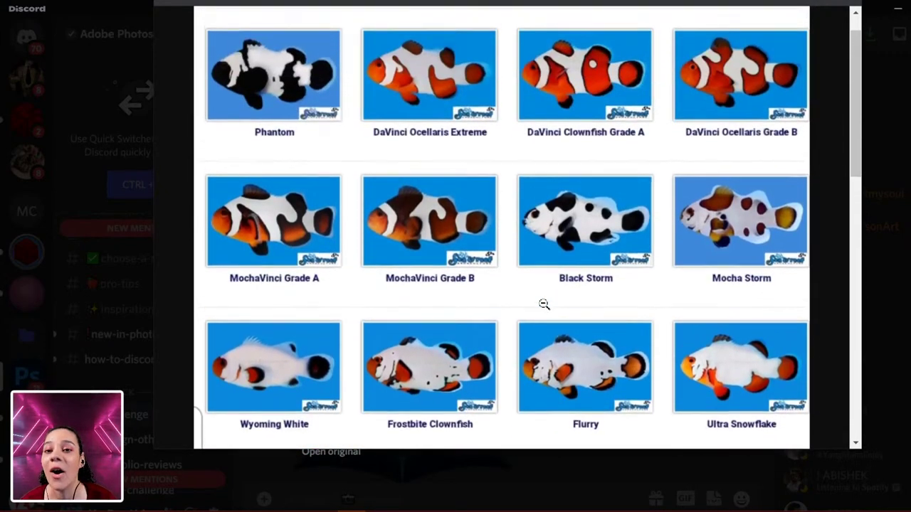
{"action": "scroll", "coordinate": [544, 304], "scroll_direction": "up", "scroll_amount": 2}
{"action": "scroll", "coordinate": [543, 304], "scroll_direction": "down", "scroll_amount": 5}
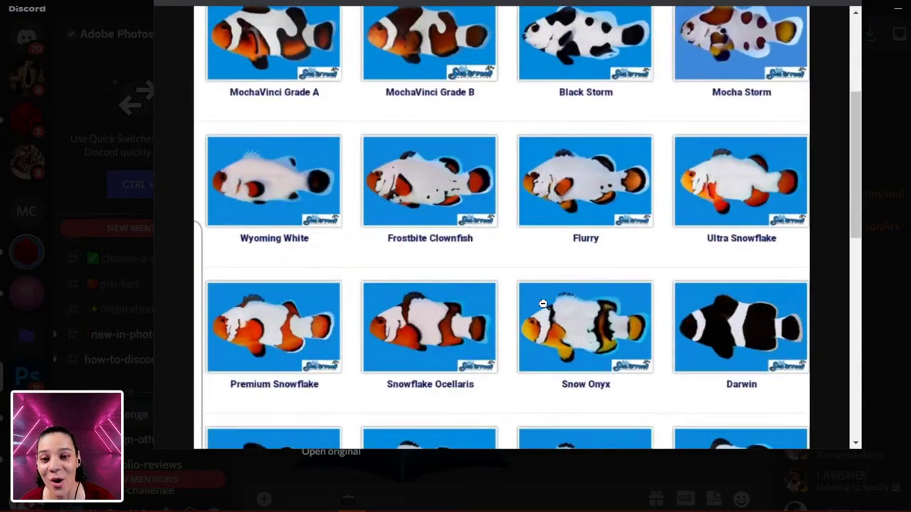
{"action": "scroll", "coordinate": [542, 304], "scroll_direction": "down", "scroll_amount": 4}
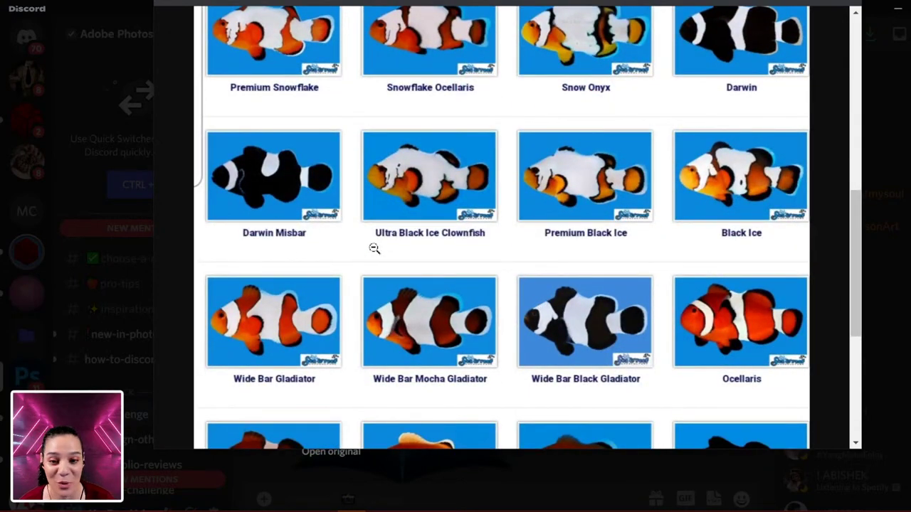
{"action": "scroll", "coordinate": [677, 339], "scroll_direction": "down", "scroll_amount": 3}
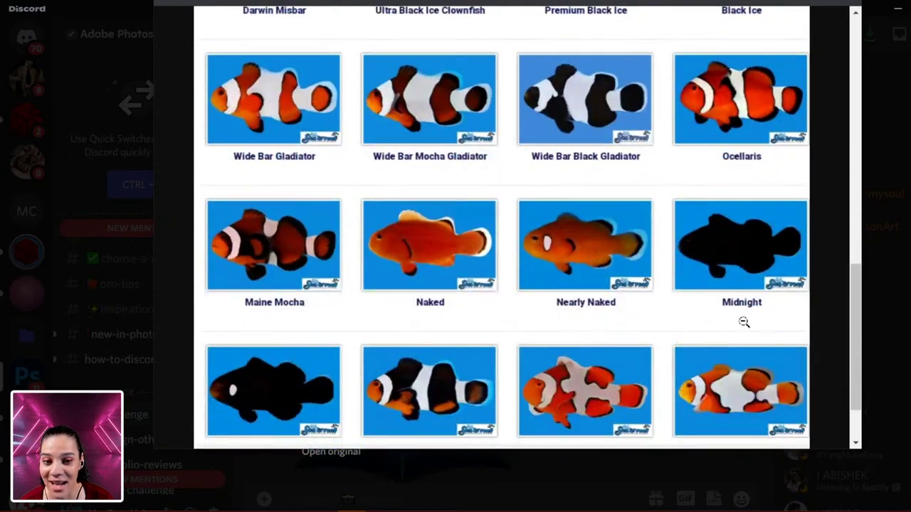
{"action": "scroll", "coordinate": [711, 299], "scroll_direction": "down", "scroll_amount": 2}
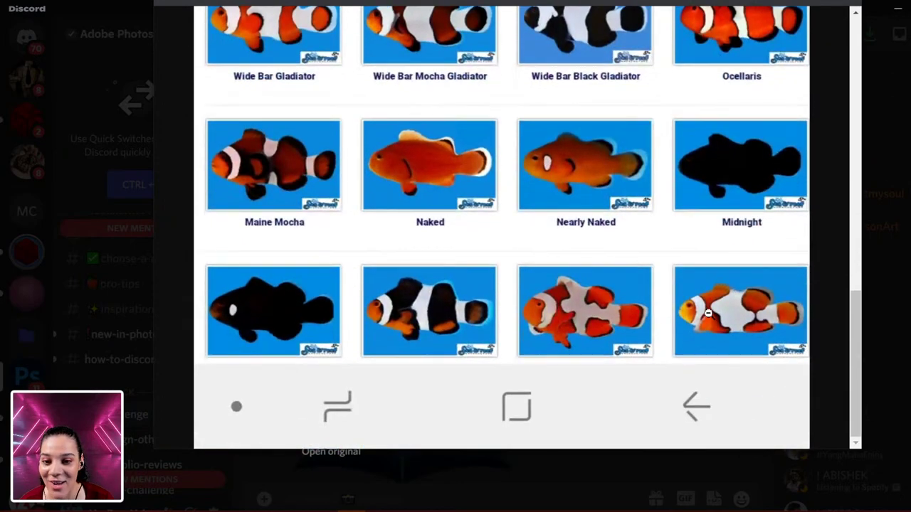
{"action": "scroll", "coordinate": [710, 313], "scroll_direction": "up", "scroll_amount": 1}
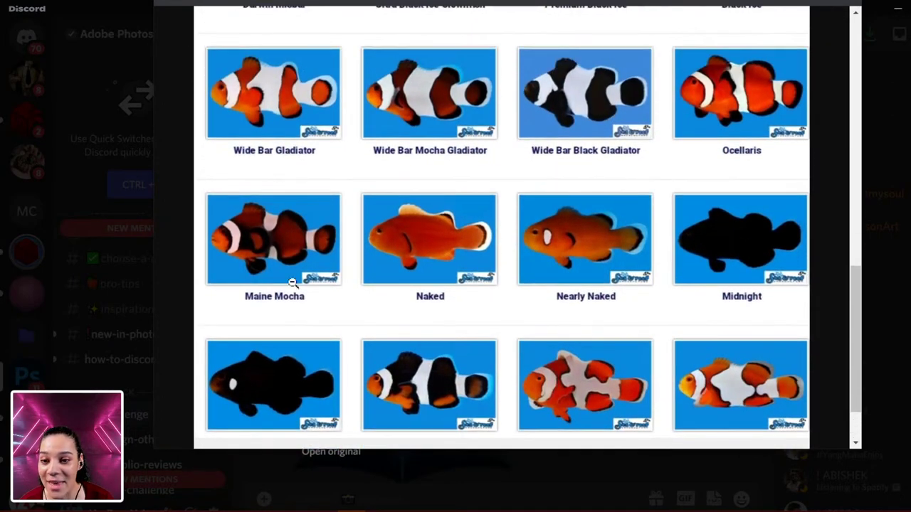
{"action": "scroll", "coordinate": [652, 325], "scroll_direction": "up", "scroll_amount": 7}
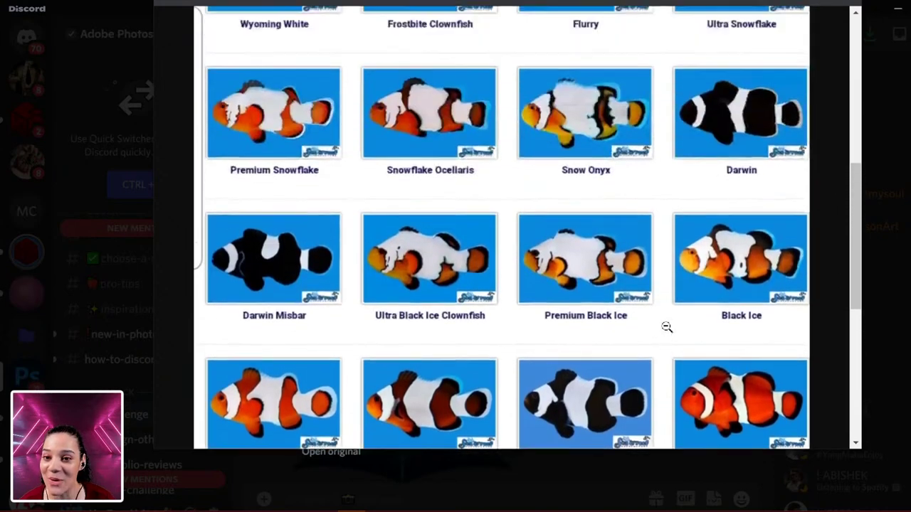
{"action": "scroll", "coordinate": [665, 326], "scroll_direction": "up", "scroll_amount": 3}
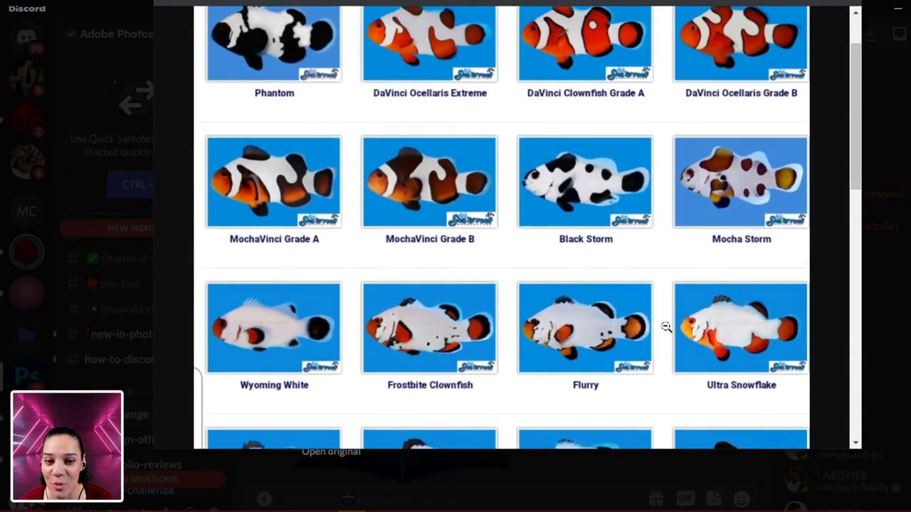